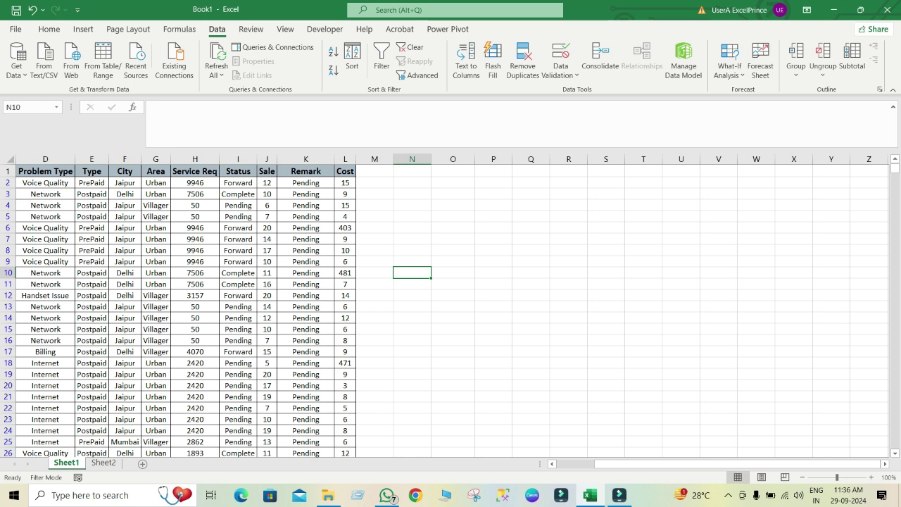
# - Sort the table by the Floor Sup. column, first from A to Z and finally from Z to A
pyautogui.hscroll(-3, 451, 306)
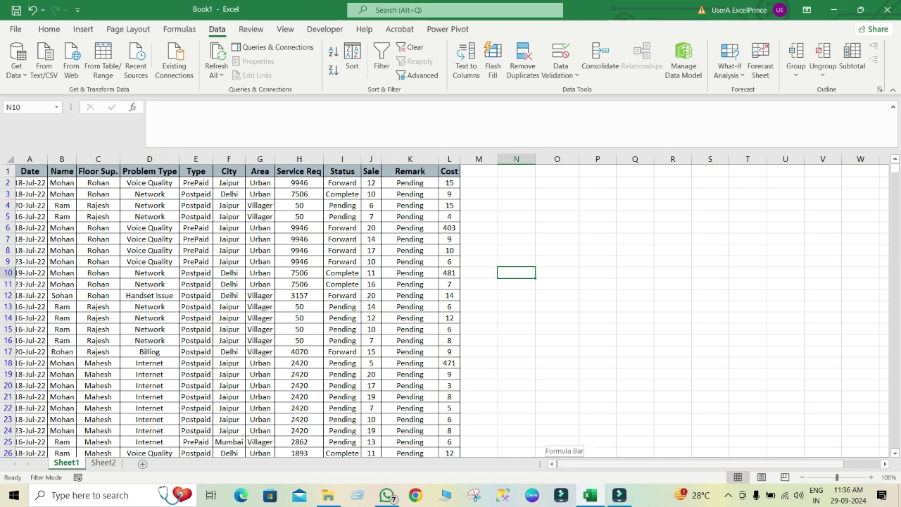
pyautogui.click(101, 205)
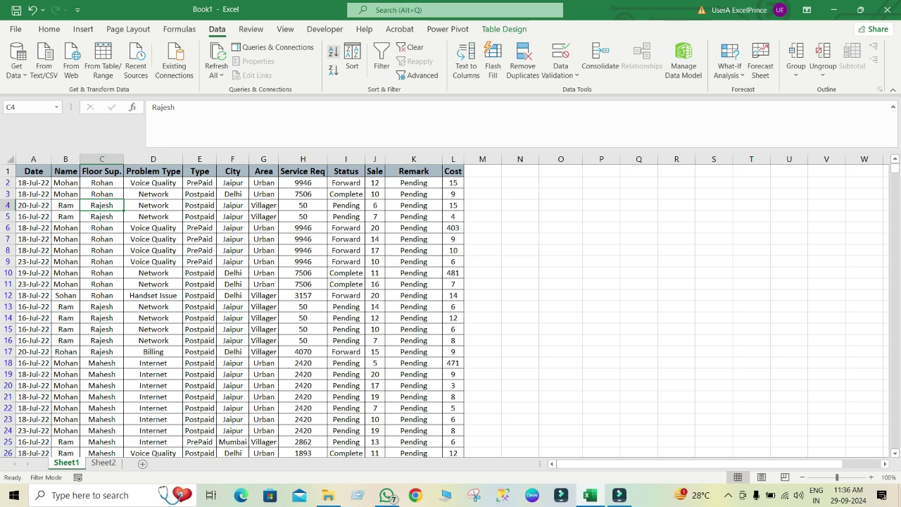
pyautogui.click(102, 182)
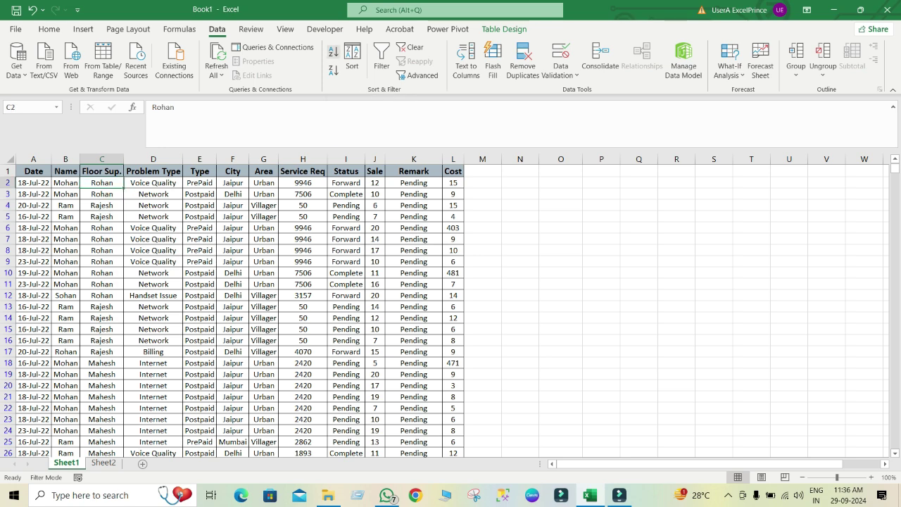
pyautogui.click(334, 51)
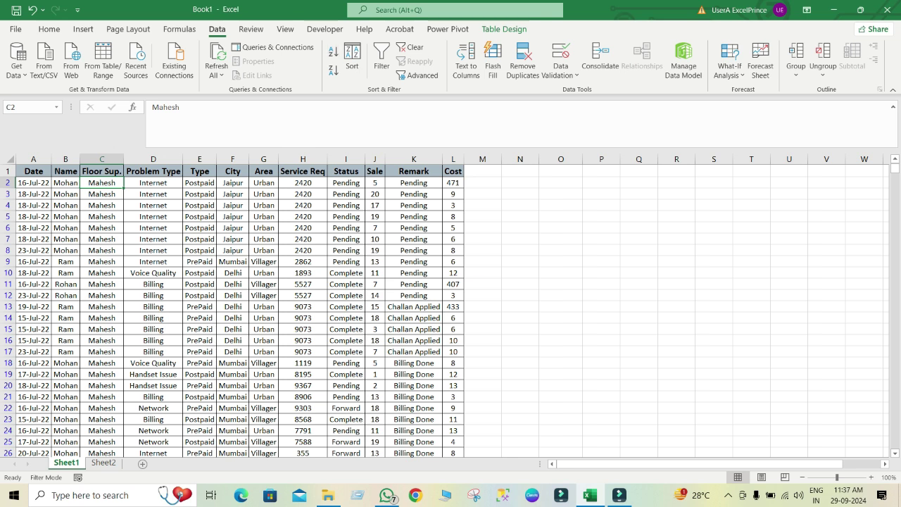
pyautogui.click(334, 69)
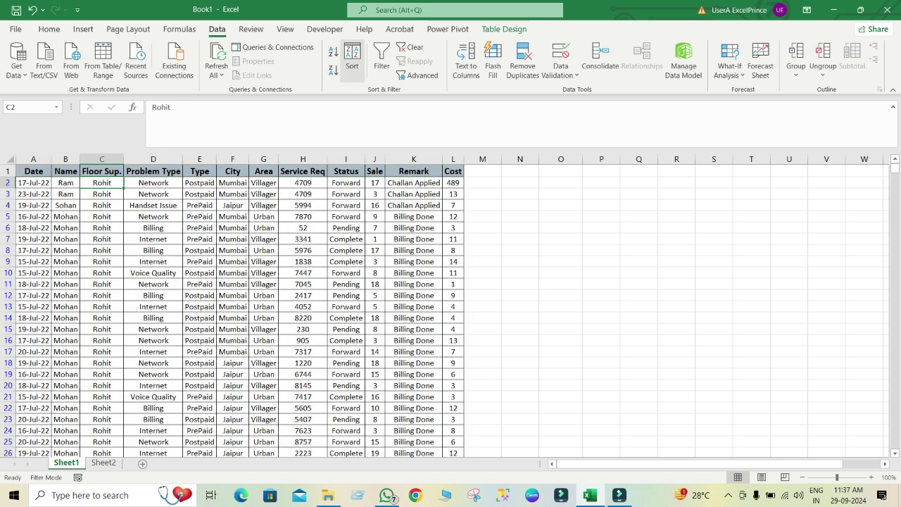
# - Sort the table by Date on cell values from newest to oldest using a custom sort
pyautogui.click(352, 57)
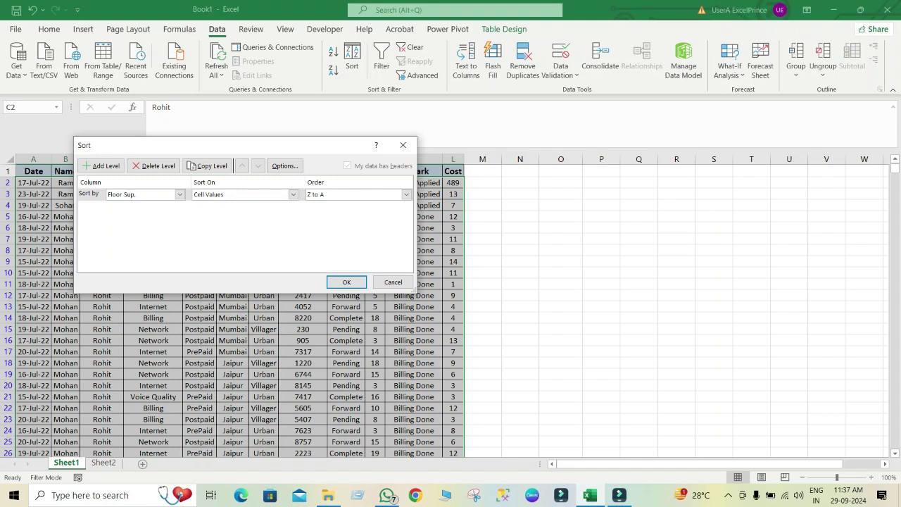
pyautogui.click(179, 194)
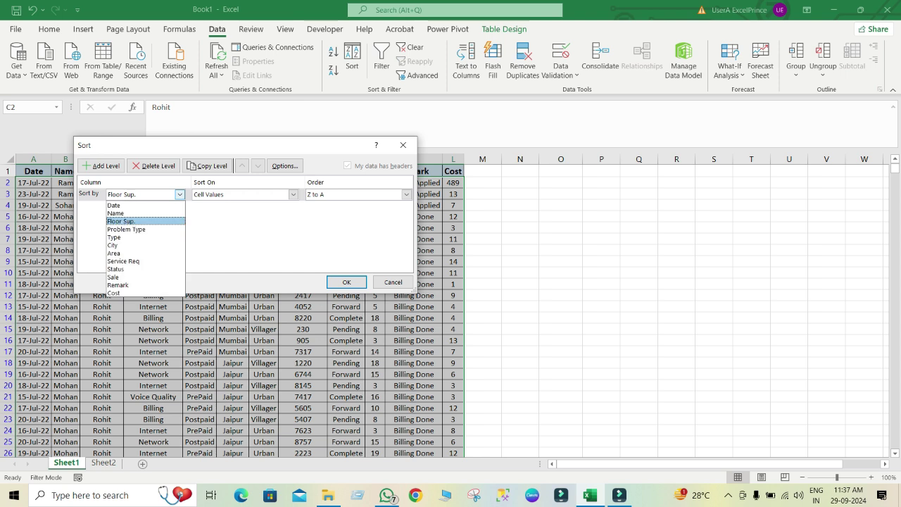
pyautogui.click(145, 205)
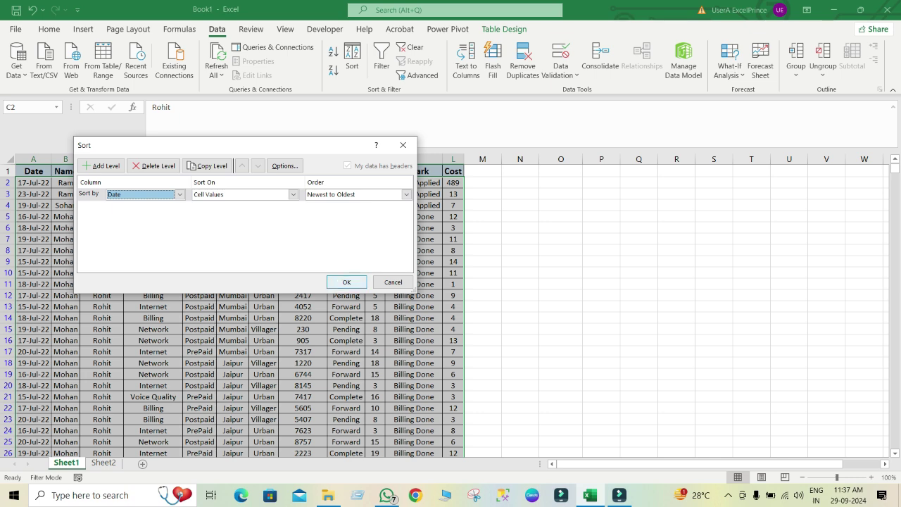
pyautogui.click(347, 282)
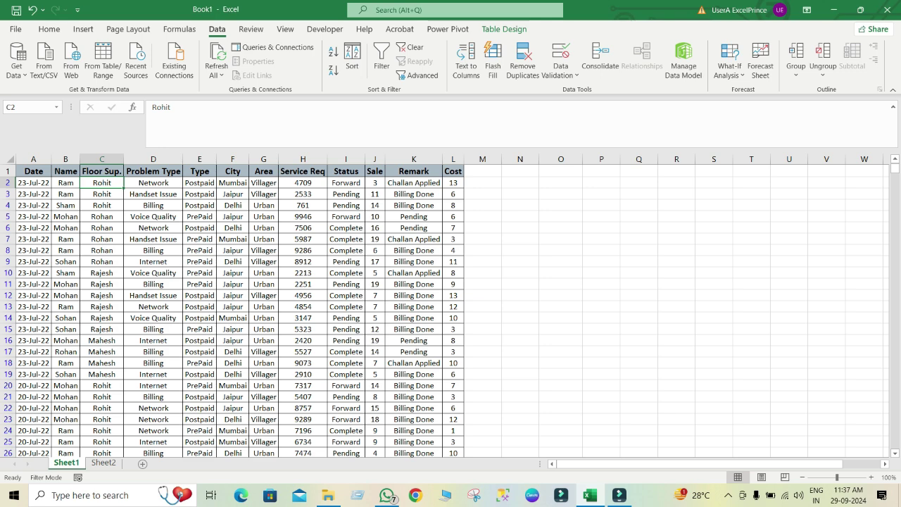
# - Reverse the custom Date sort so the rows run from oldest to newest
pyautogui.click(352, 60)
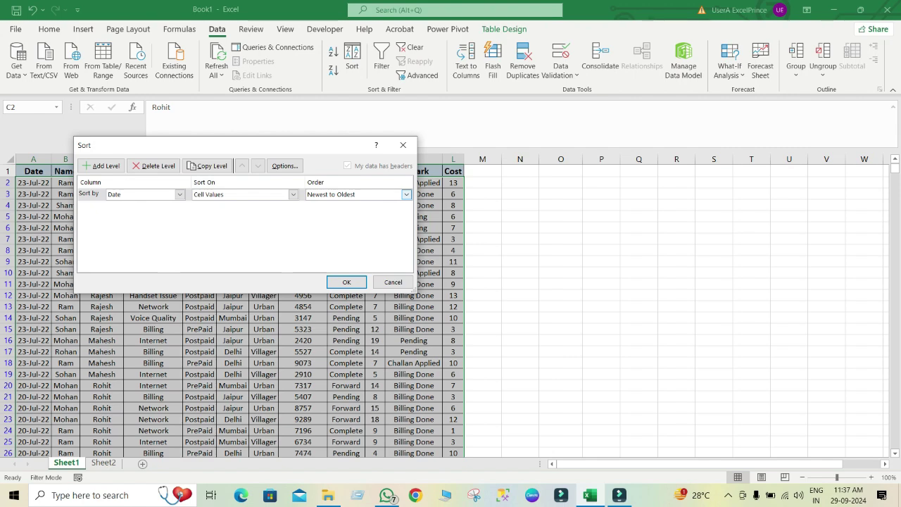
pyautogui.click(407, 195)
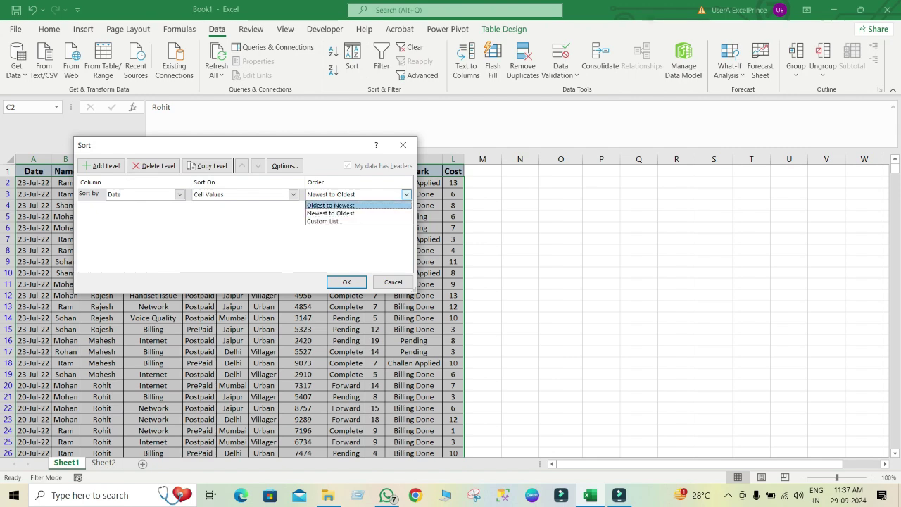
pyautogui.click(331, 205)
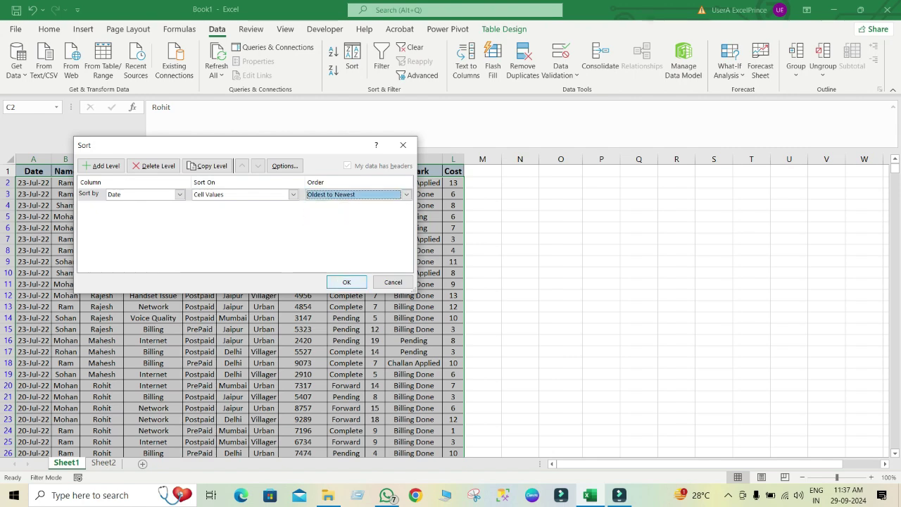
pyautogui.click(346, 282)
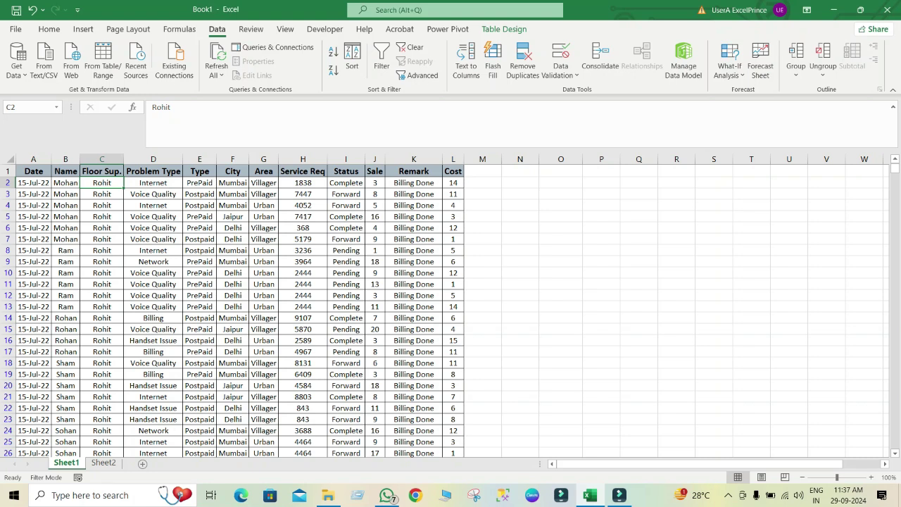
# - Examine the date order of the sorted rows down to about row 172 and return towards the table's beginning
pyautogui.press('Down')
pyautogui.press('Down')
pyautogui.press('Down')
pyautogui.press('Down')
pyautogui.press('Down')
pyautogui.press('Down')
pyautogui.press('Down')
pyautogui.press('Down')
pyautogui.press('Down')
pyautogui.press('Down')
pyautogui.press('Down')
pyautogui.press('Down')
pyautogui.press('Down')
pyautogui.press('Down')
pyautogui.press('Down')
pyautogui.press('Down')
pyautogui.press('Down')
pyautogui.press('Down')
pyautogui.press('Down')
pyautogui.press('Down')
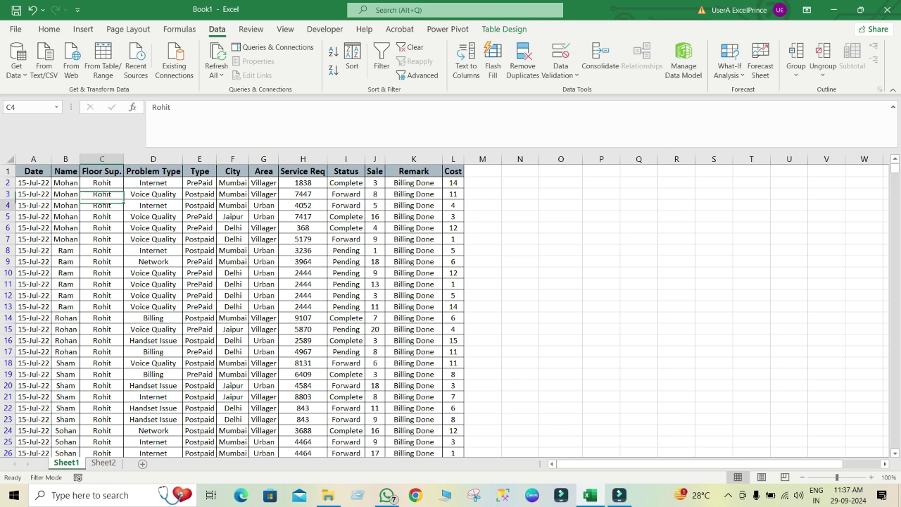
pyautogui.press('Down')
pyautogui.press('Down')
pyautogui.press('Down')
pyautogui.press('Down')
pyautogui.press('Down')
pyautogui.press('Down')
pyautogui.press('Down')
pyautogui.press('Down')
pyautogui.press('Down')
pyautogui.press('Down')
pyautogui.press('Down')
pyautogui.press('Down')
pyautogui.press('Down')
pyautogui.press('Down')
pyautogui.press('Down')
pyautogui.press('Down')
pyautogui.press('Down')
pyautogui.press('Down')
pyautogui.press('Down')
pyautogui.press('Down')
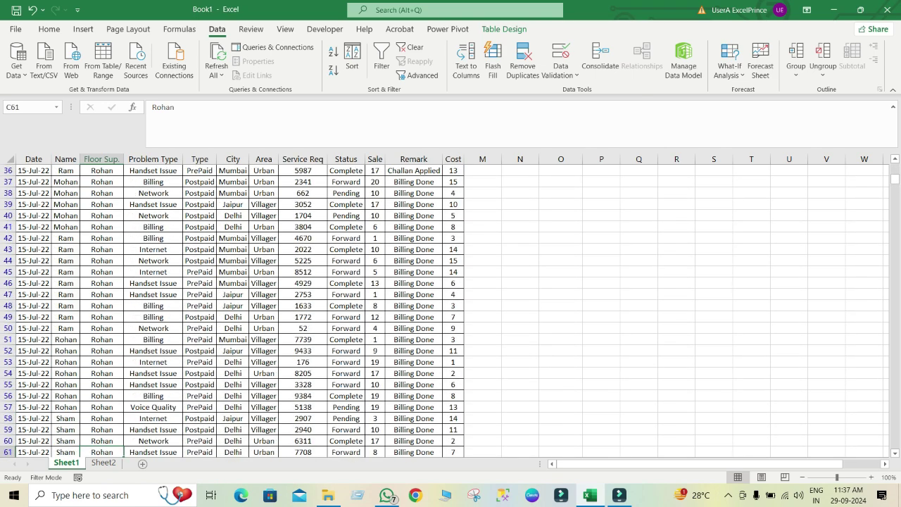
pyautogui.press('Down')
pyautogui.press('Down')
pyautogui.press('Down')
pyautogui.press('Down')
pyautogui.press('Down')
pyautogui.press('Down')
pyautogui.press('Down')
pyautogui.press('Down')
pyautogui.press('Down')
pyautogui.press('Down')
pyautogui.press('Down')
pyautogui.press('Down')
pyautogui.press('Down')
pyautogui.press('Down')
pyautogui.press('Down')
pyautogui.press('Down')
pyautogui.press('Down')
pyautogui.press('Down')
pyautogui.press('Down')
pyautogui.press('Down')
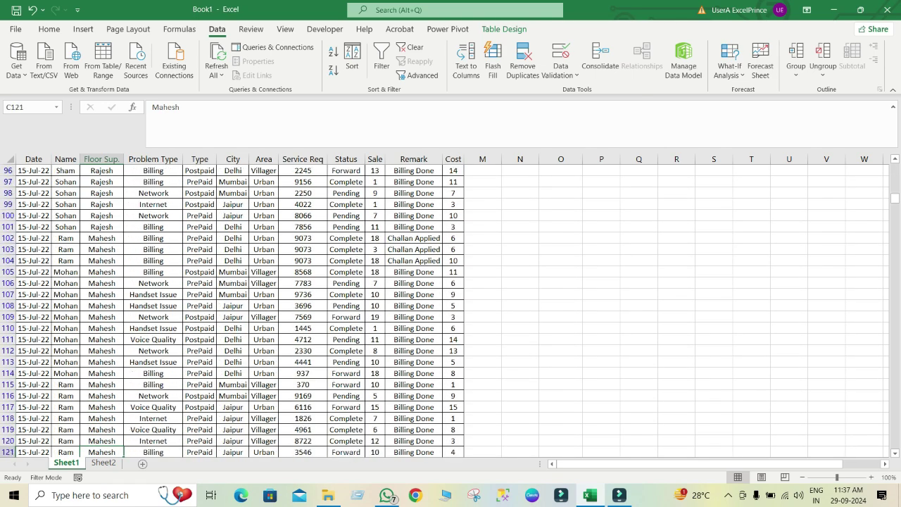
pyautogui.press('Down')
pyautogui.press('Down')
pyautogui.press('Down')
pyautogui.press('Down')
pyautogui.press('Down')
pyautogui.press('Down')
pyautogui.press('Down')
pyautogui.press('Down')
pyautogui.press('Down')
pyautogui.press('Down')
pyautogui.press('Down')
pyautogui.press('Down')
pyautogui.press('Down')
pyautogui.press('Down')
pyautogui.press('Down')
pyautogui.press('Down')
pyautogui.press('Down')
pyautogui.press('Down')
pyautogui.press('Down')
pyautogui.press('Down')
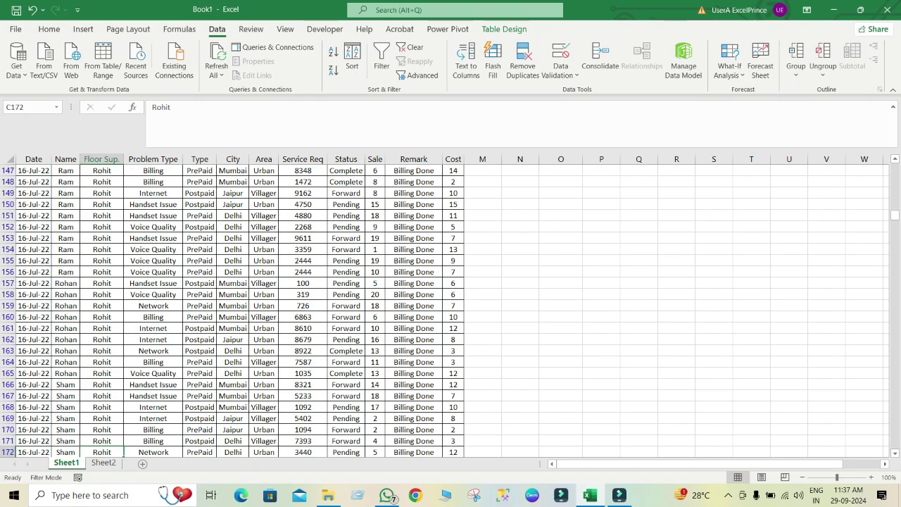
pyautogui.press('Up')
pyautogui.press('Up')
pyautogui.press('Up')
pyautogui.press('Up')
pyautogui.press('Up')
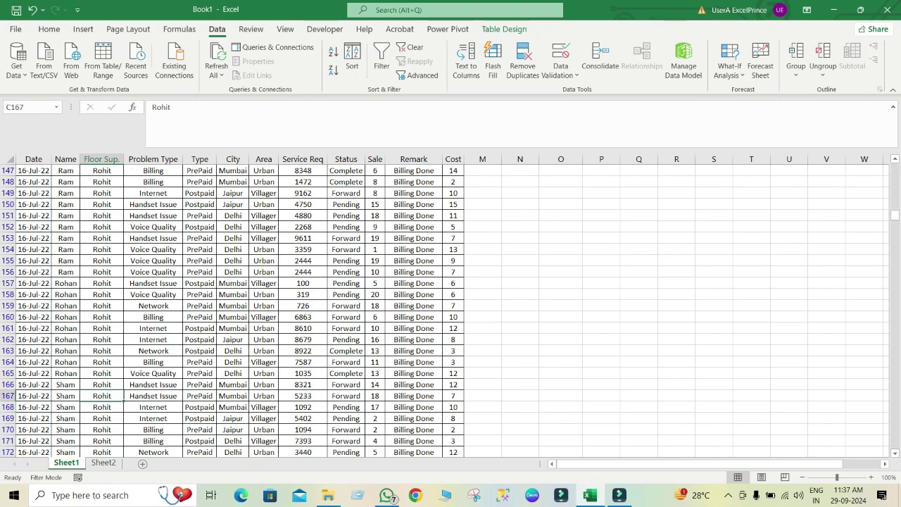
pyautogui.scroll(20, 450, 309)
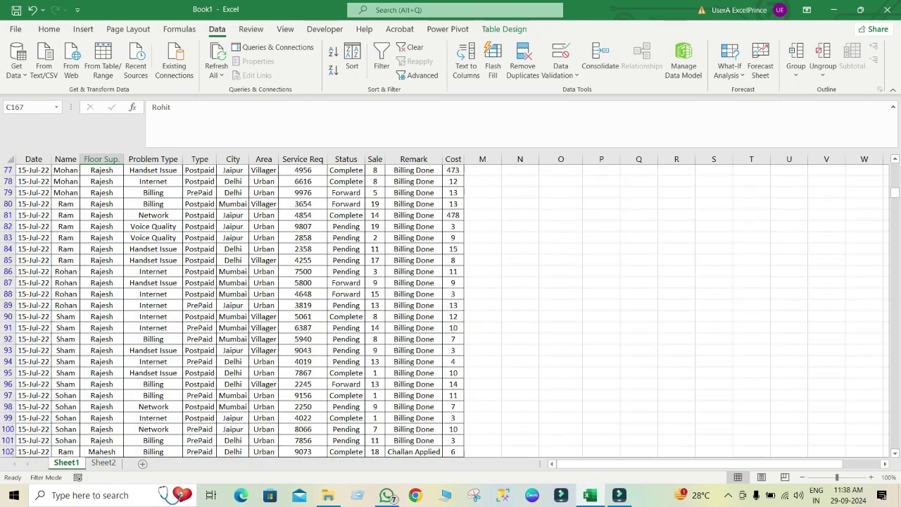
pyautogui.scroll(2, 451, 310)
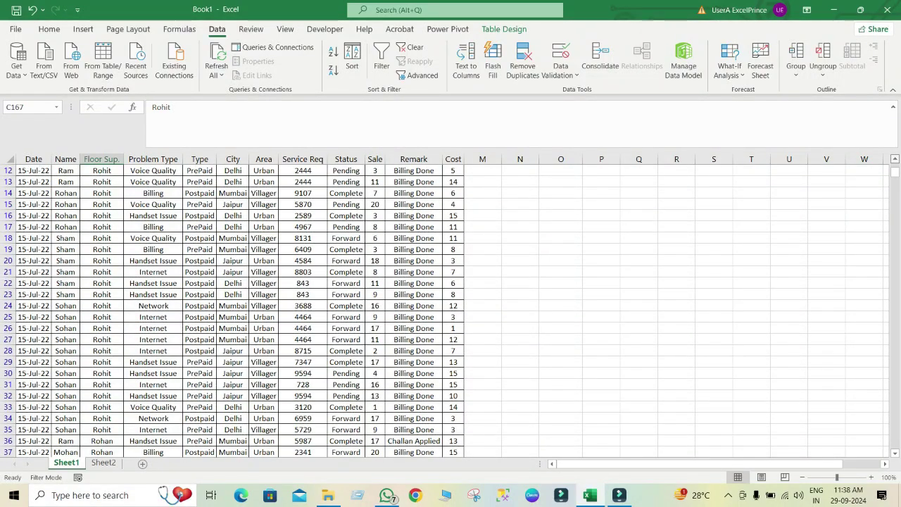
pyautogui.scroll(2, 450, 310)
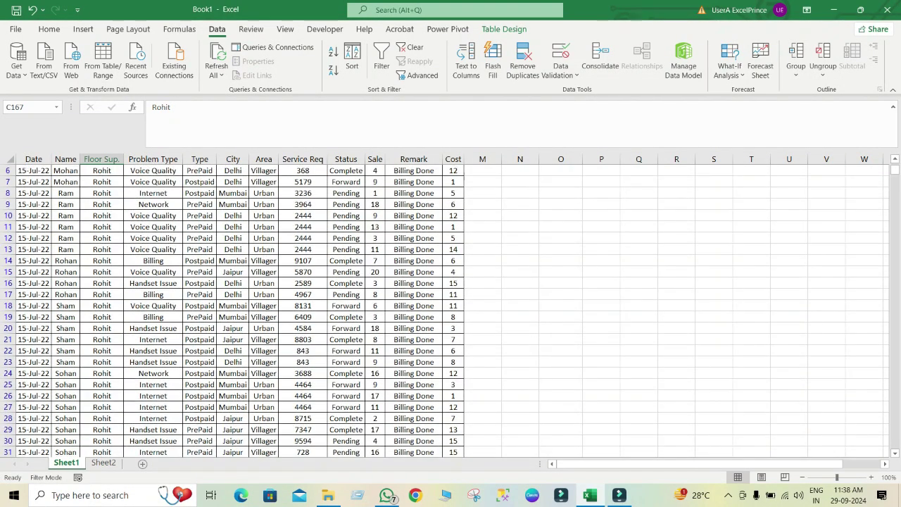
# - Sort the table by the Name column from A to Z on cell values
pyautogui.click(352, 60)
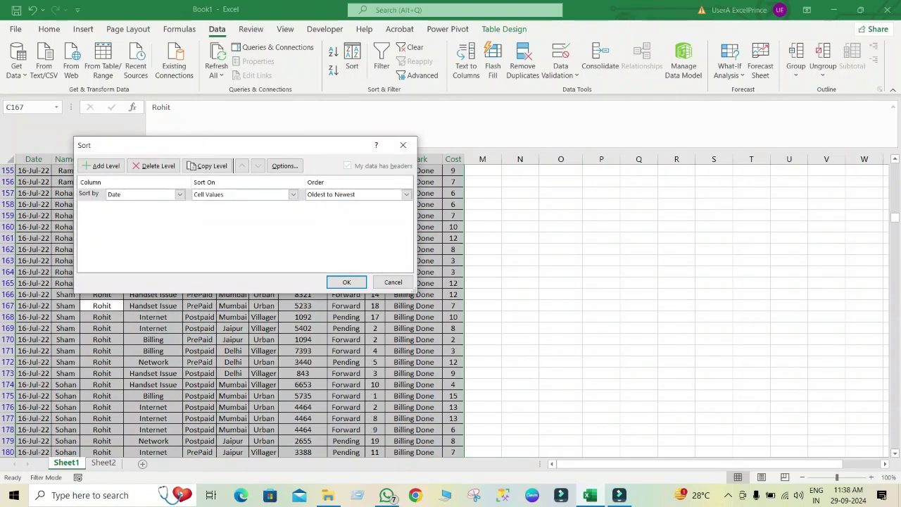
pyautogui.click(180, 194)
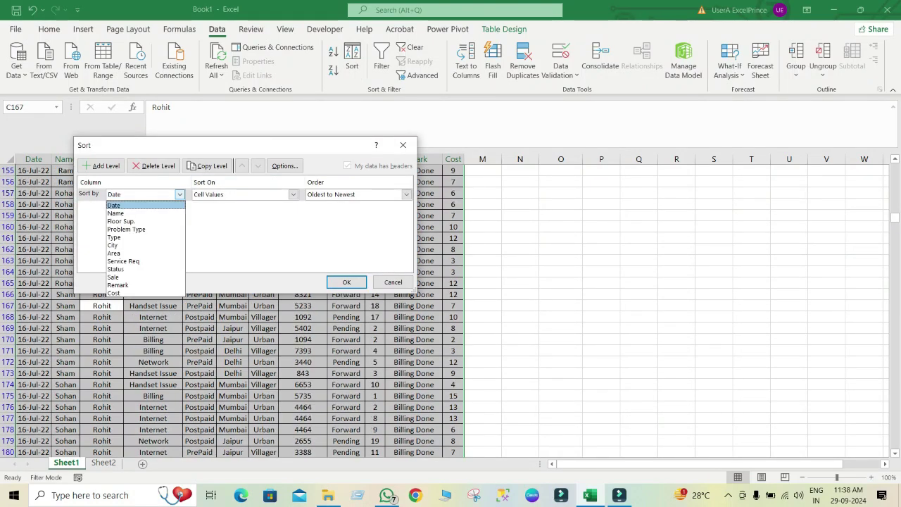
pyautogui.click(145, 213)
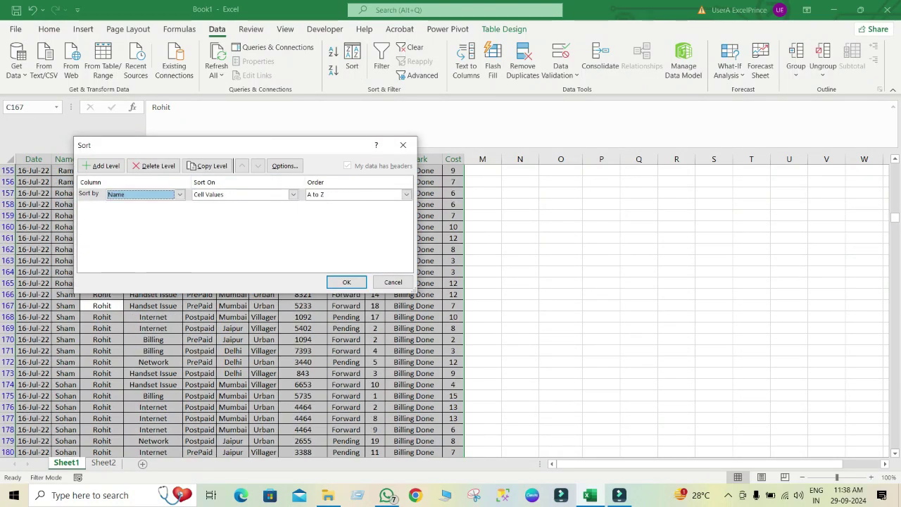
pyautogui.press('Return')
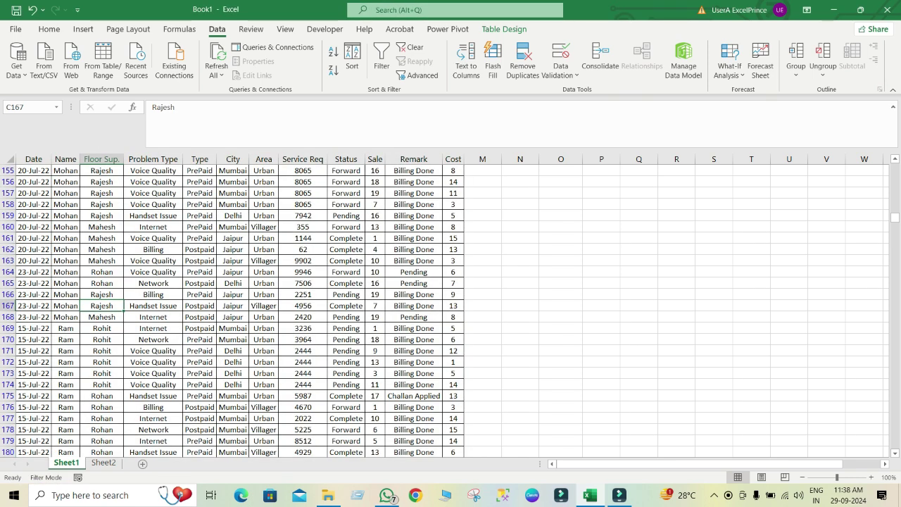
# - Change the custom sort to order the table by Floor Sup. from A to Z
pyautogui.click(352, 59)
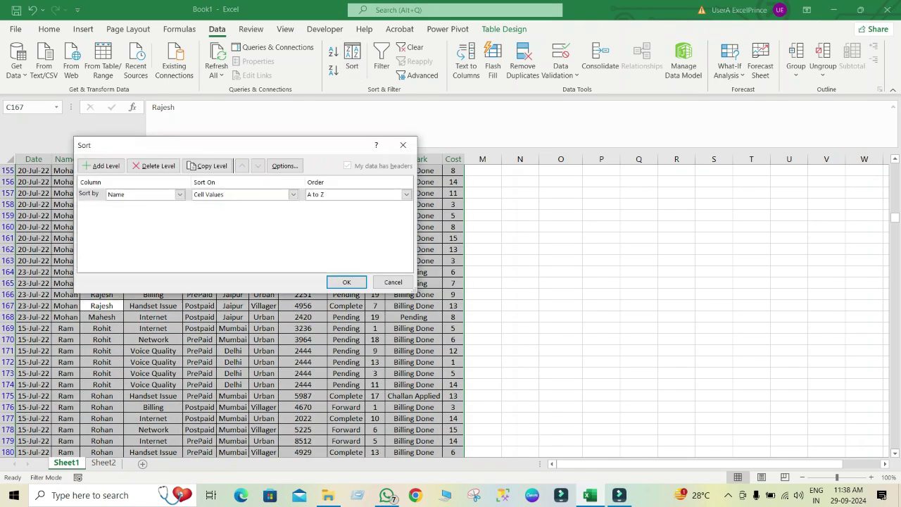
pyautogui.click(180, 195)
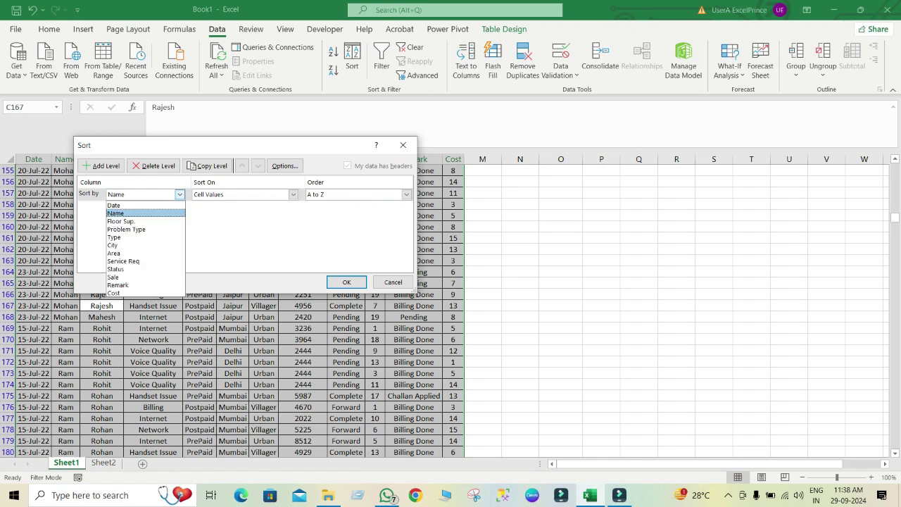
pyautogui.press('Return')
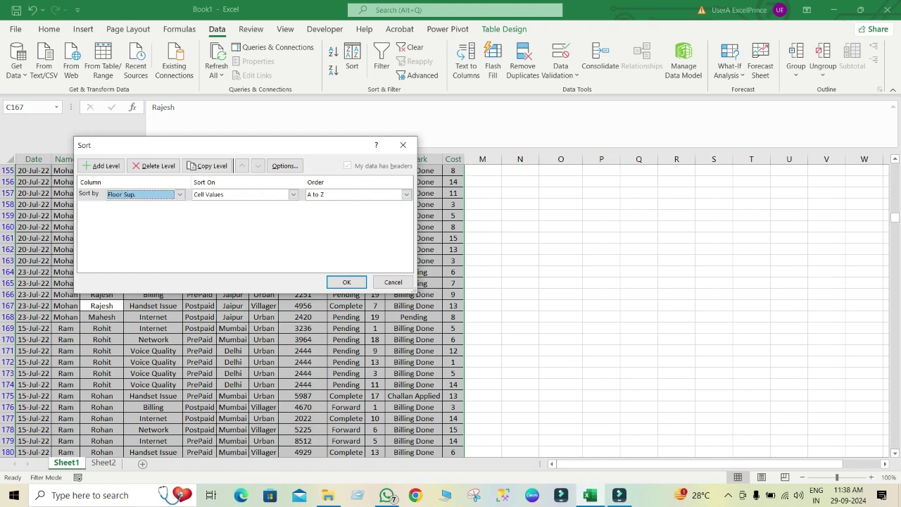
pyautogui.click(346, 282)
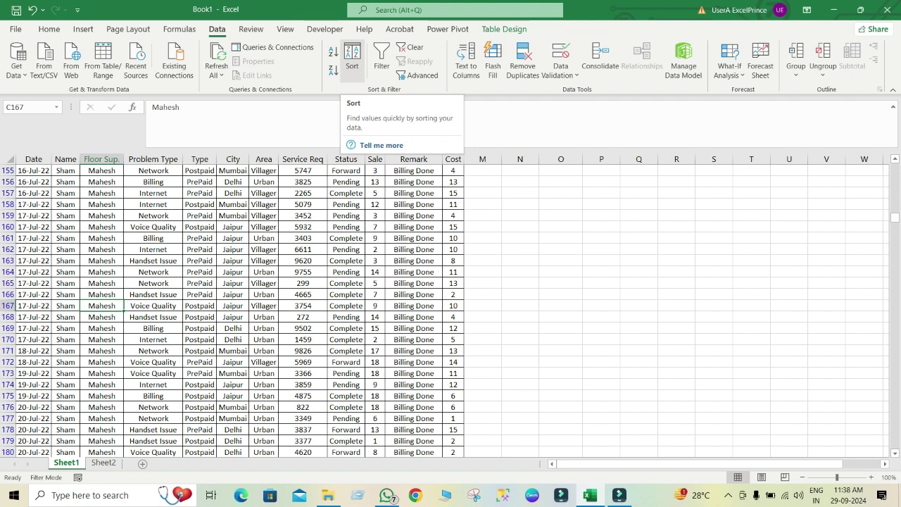
pyautogui.click(352, 56)
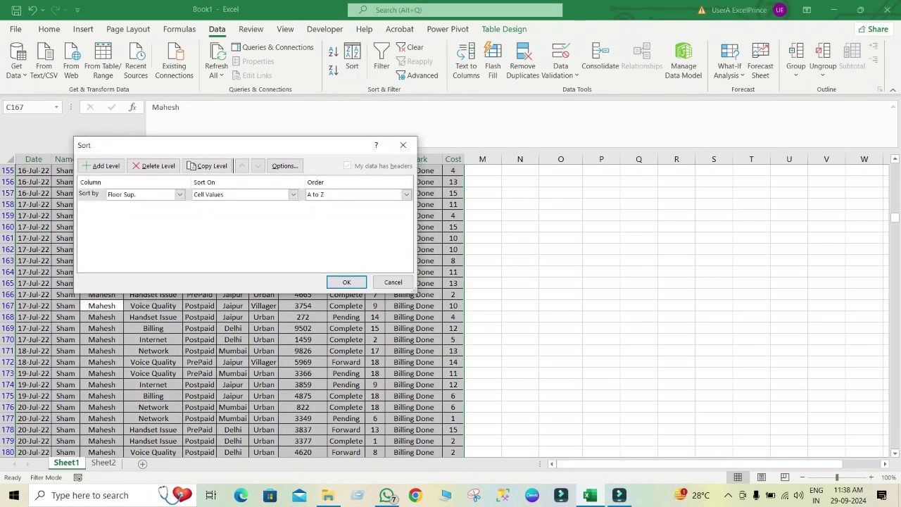
pyautogui.click(393, 282)
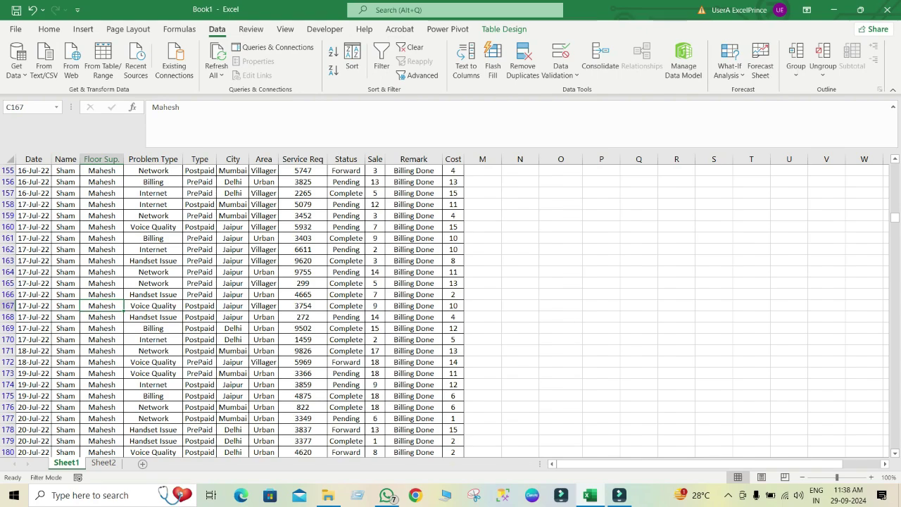
# - Review the first rows of the table sorted by Floor Sup. and select the Date cell A5
pyautogui.scroll(20, 451, 310)
pyautogui.scroll(11, 450, 310)
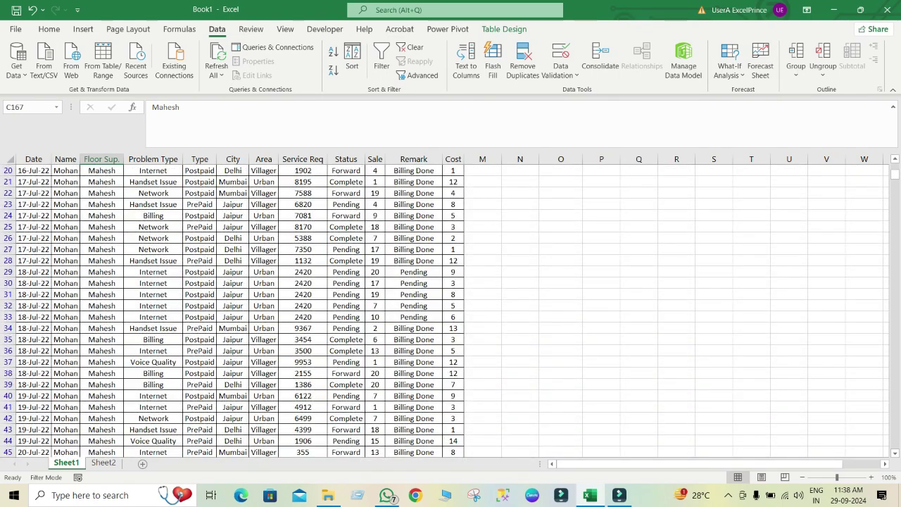
pyautogui.scroll(6, 451, 310)
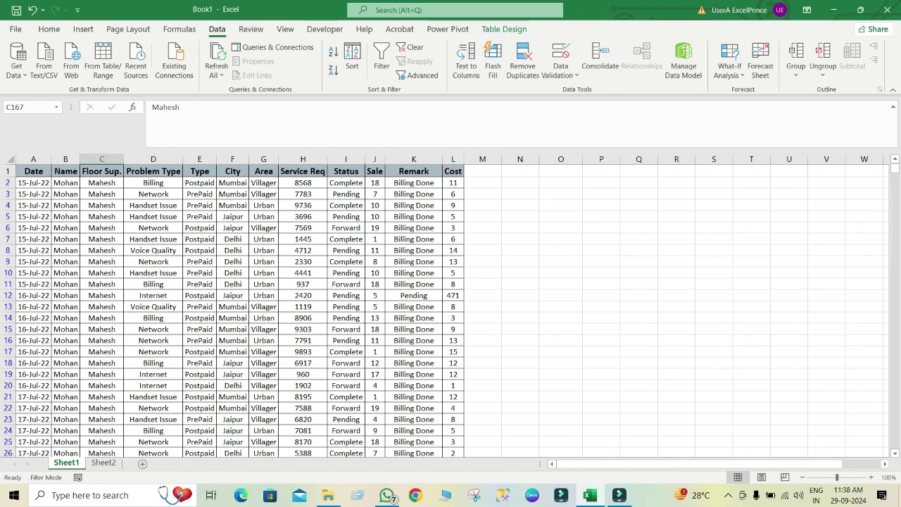
pyautogui.click(8, 216)
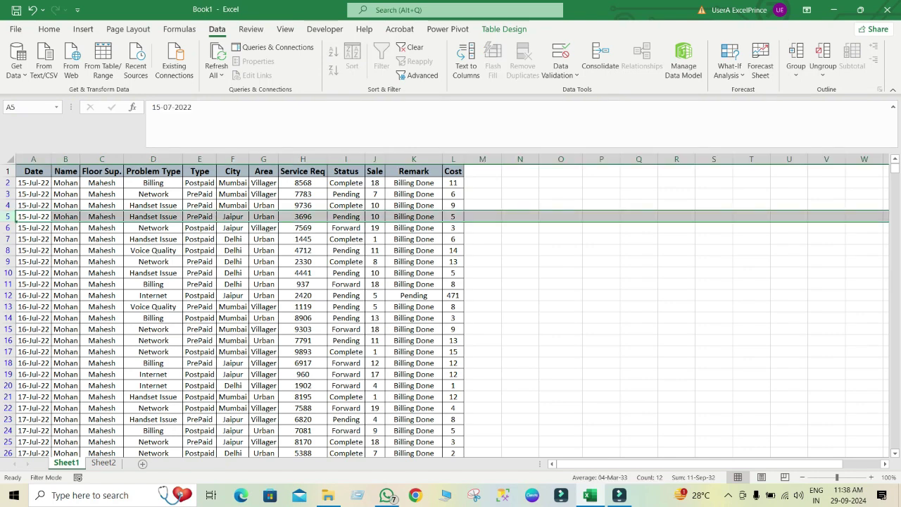
pyautogui.click(33, 216)
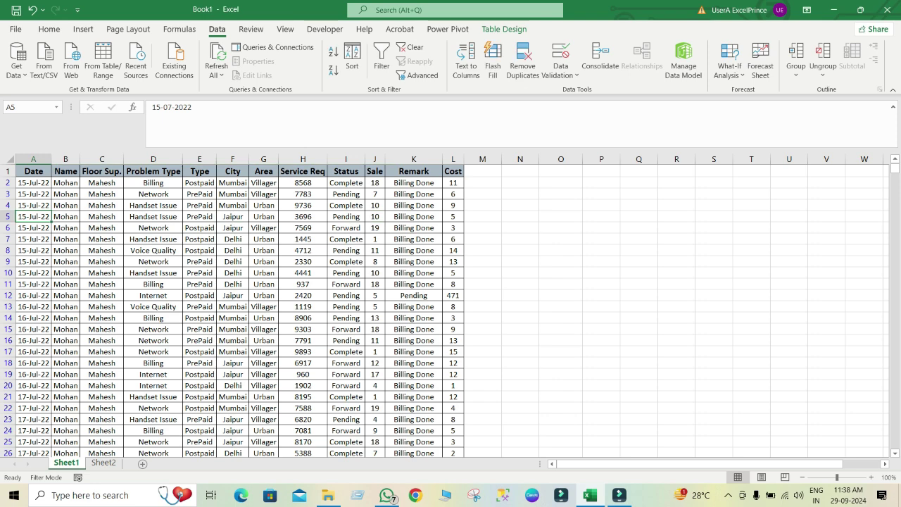
pyautogui.hotkey('ctrl', 'shift', 'Right')
pyautogui.hotkey('ctrl', 'shift', 'Down')
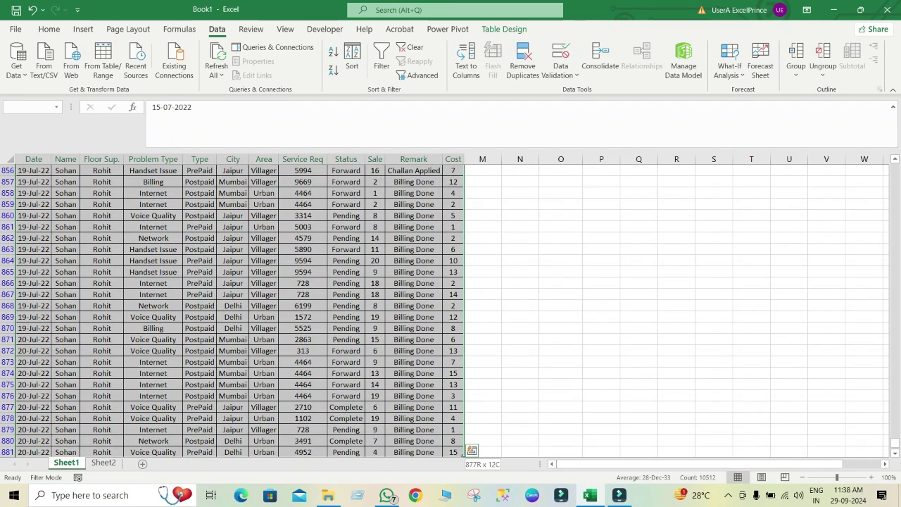
pyautogui.hotkey('shift', 'Up')
pyautogui.click(472, 436)
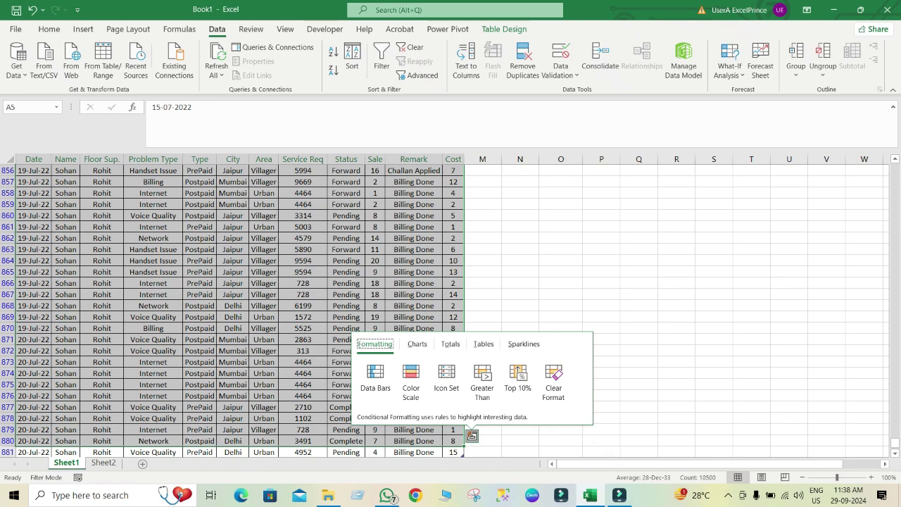
pyautogui.click(153, 227)
pyautogui.hotkey('ctrl', 'shift')
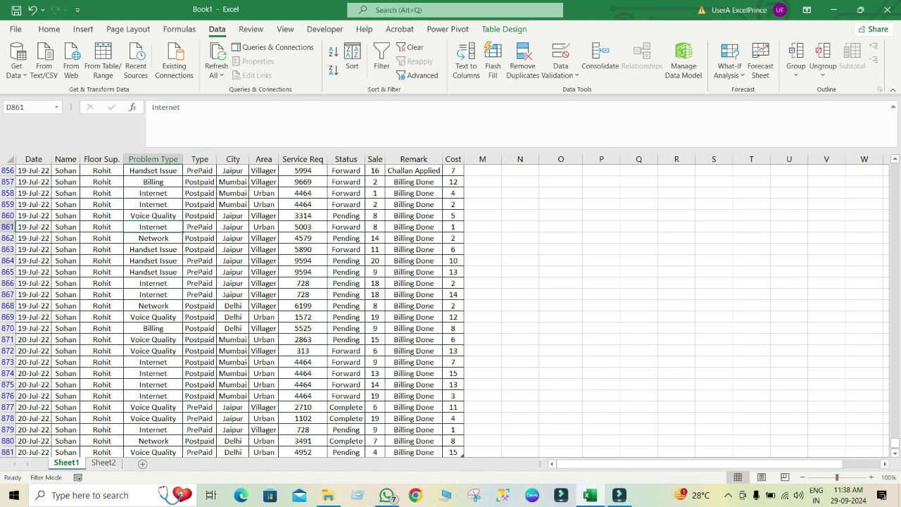
pyautogui.hotkey('ctrl', 'shift')
pyautogui.hotkey('ctrl', 'Up')
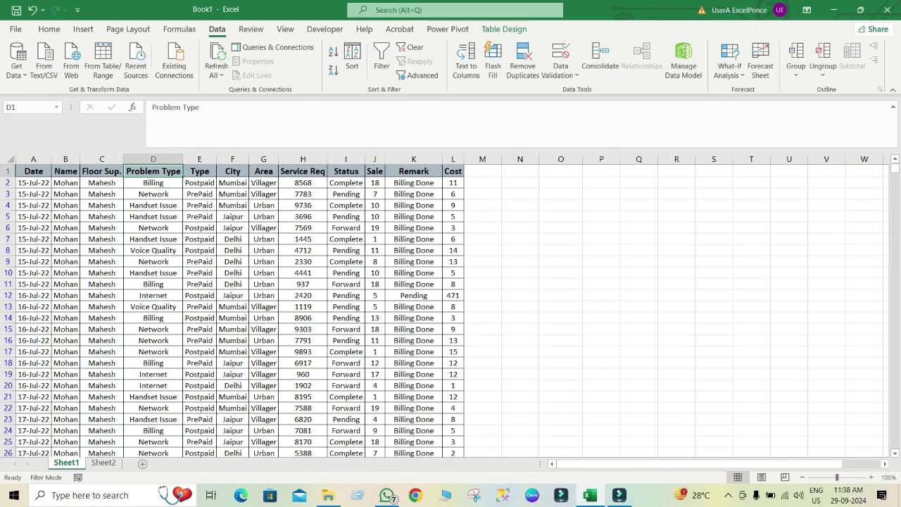
# - Fill the table's rows 2 to 5, from Date through Cost, with the standard green colour
pyautogui.click(33, 183)
pyautogui.hotkey('ctrl', 'shift', 'Right')
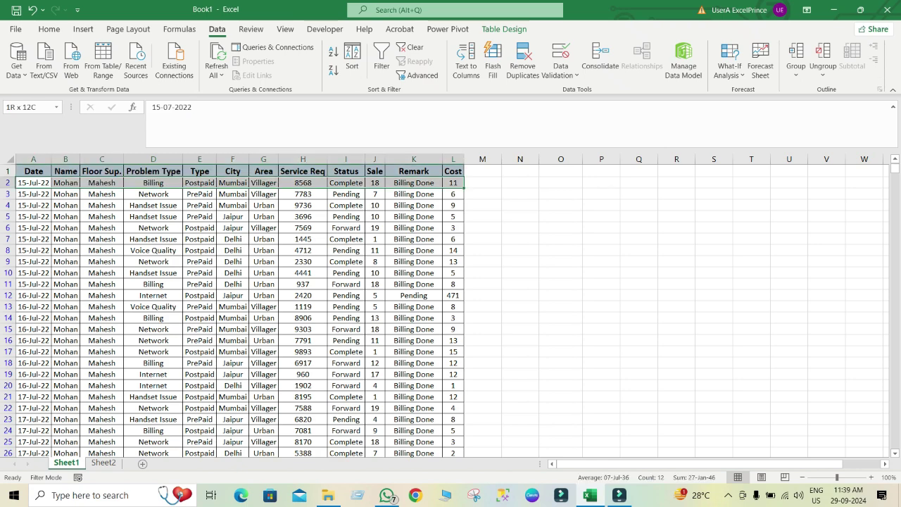
pyautogui.hotkey('ctrl', 'shift', 'Down')
pyautogui.hotkey('ctrl', 'shift', 'Right')
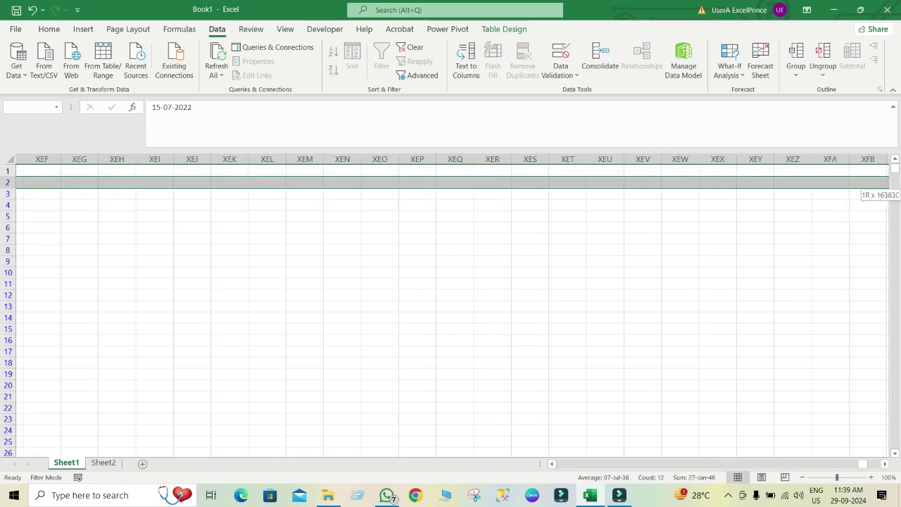
pyautogui.hotkey('ctrl', 'shift', 'Left')
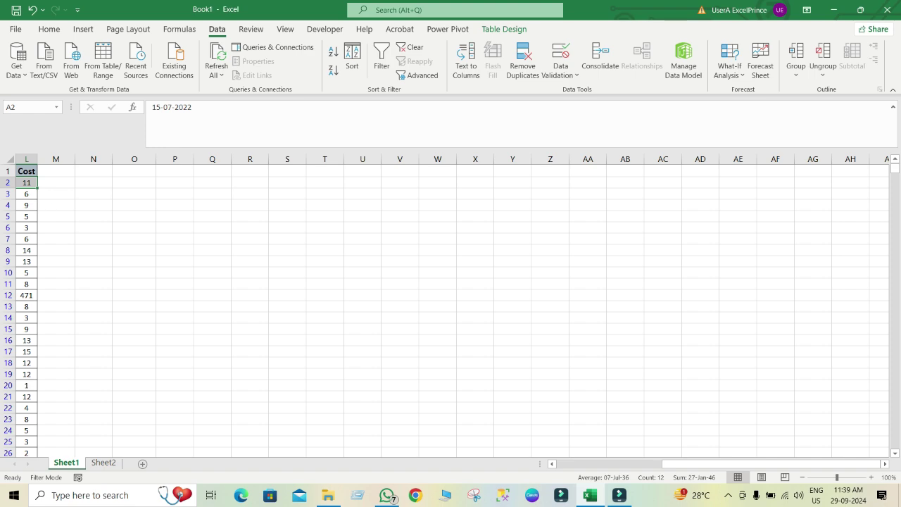
pyautogui.moveTo(739, 464); pyautogui.dragTo(630, 464)
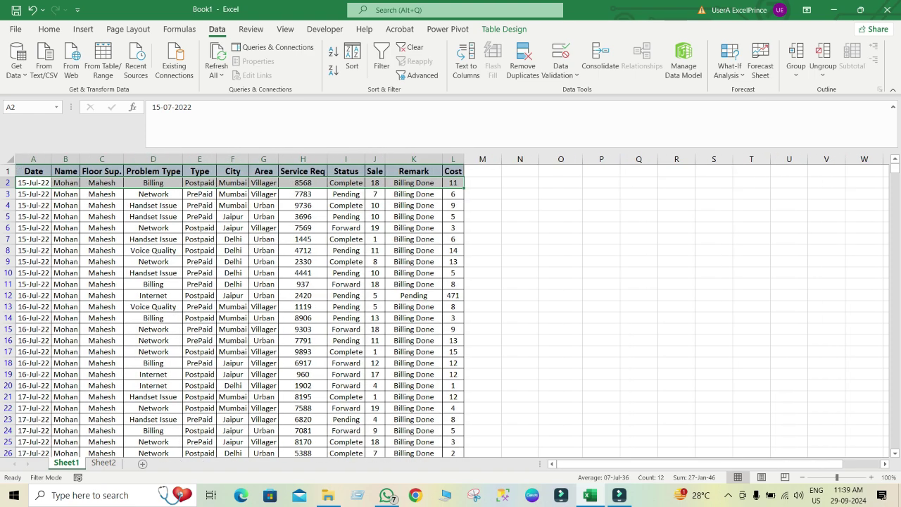
pyautogui.hotkey('shift', 'Down')
pyautogui.hotkey('shift', 'Down')
pyautogui.hotkey('shift', 'Down')
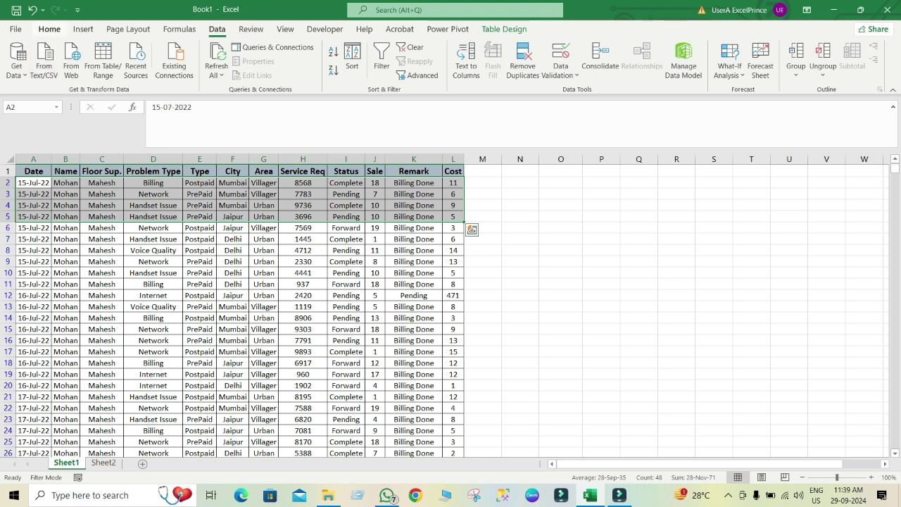
pyautogui.click(49, 29)
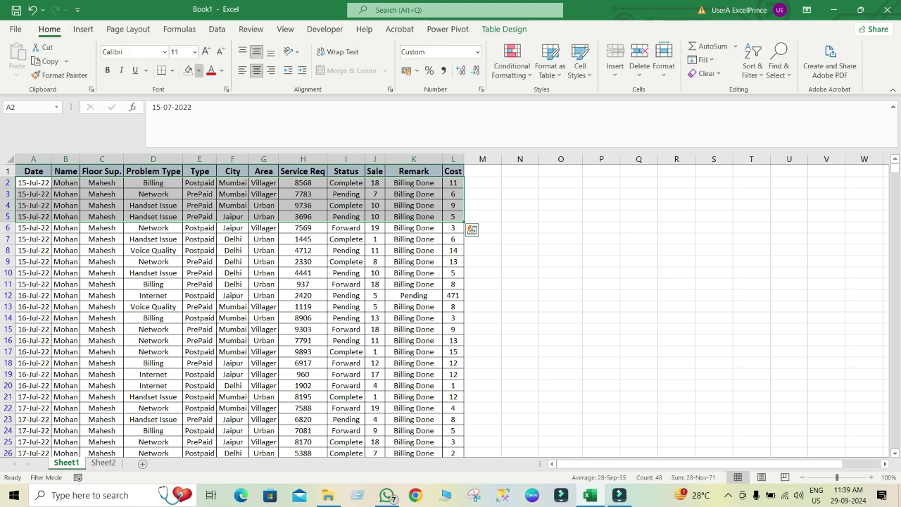
pyautogui.click(199, 71)
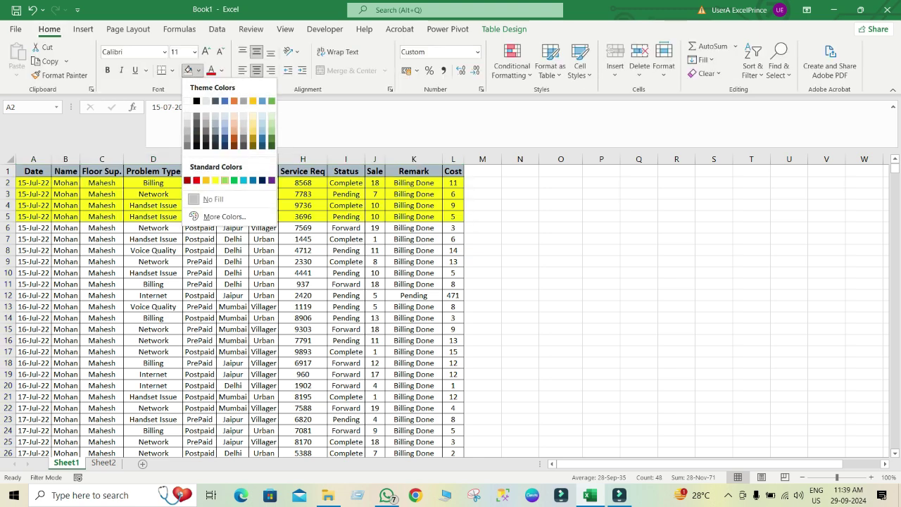
pyautogui.click(235, 180)
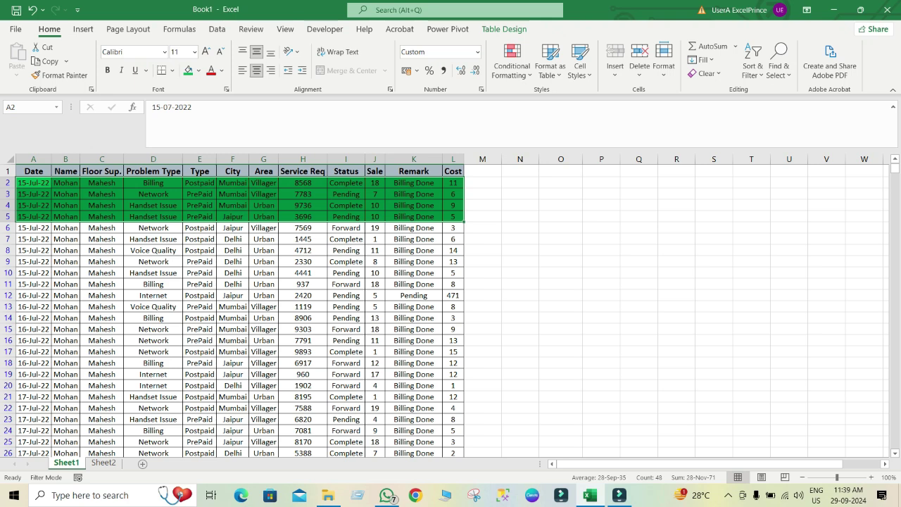
pyautogui.click(33, 250)
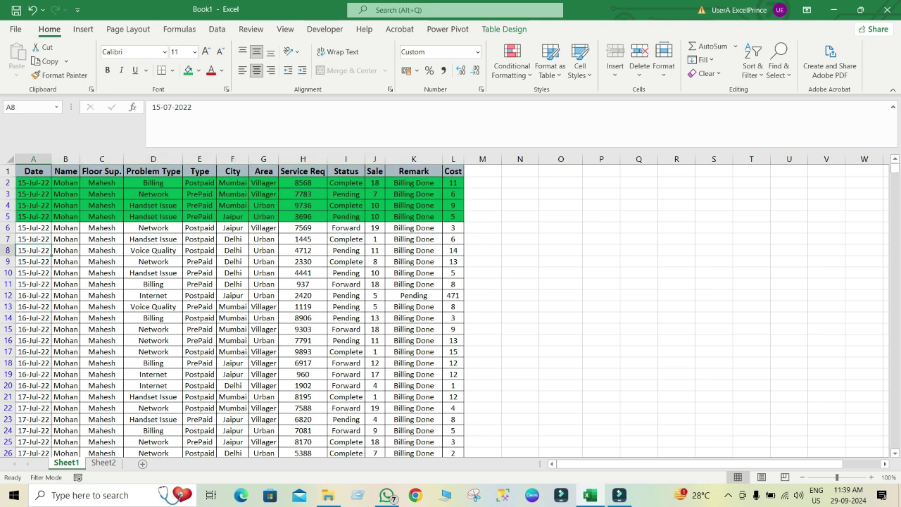
# - Fill the 16-Jul-22 rows 12 to 20, from Date through Cost, with the standard light green colour
pyautogui.click(33, 296)
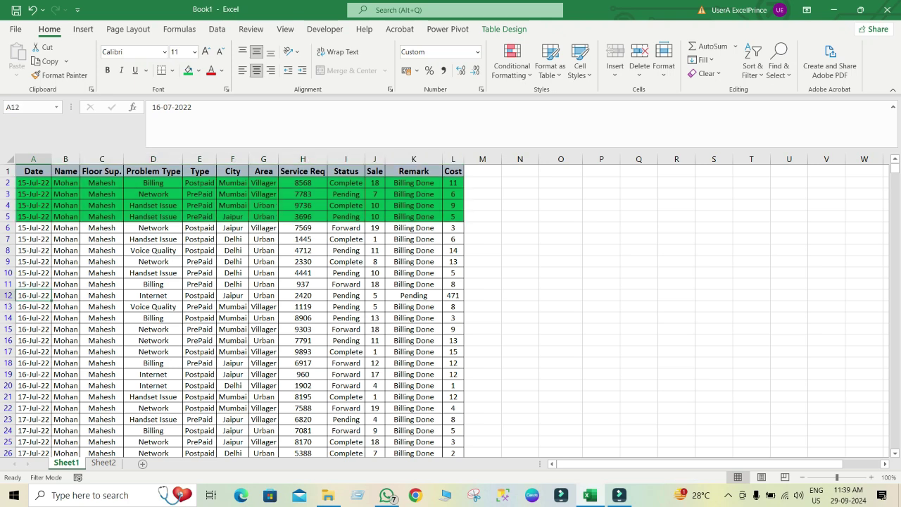
pyautogui.hotkey('ctrl', 'shift', 'Right')
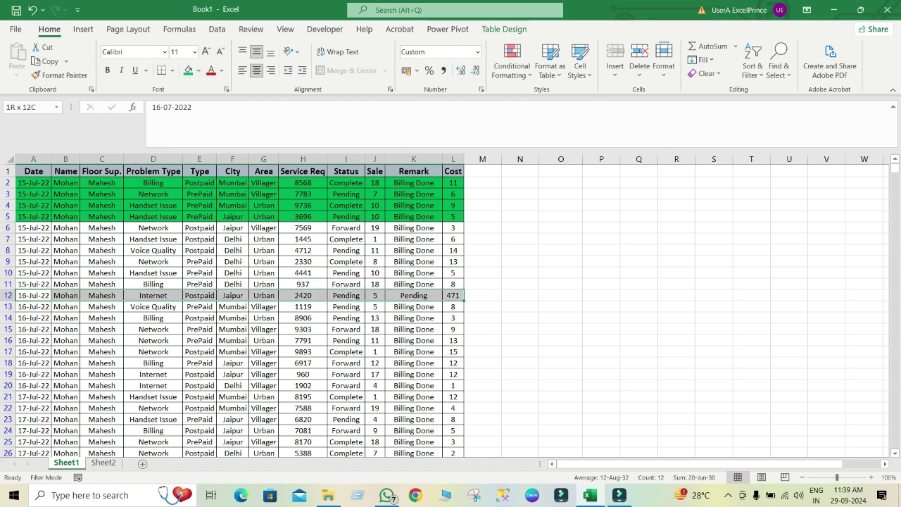
pyautogui.hotkey('shift', 'Down')
pyautogui.hotkey('shift', 'Down')
pyautogui.hotkey('shift', 'Down')
pyautogui.hotkey('shift', 'Down')
pyautogui.hotkey('shift', 'Down')
pyautogui.hotkey('shift', 'Down')
pyautogui.hotkey('shift', 'Down')
pyautogui.hotkey('shift', 'Down')
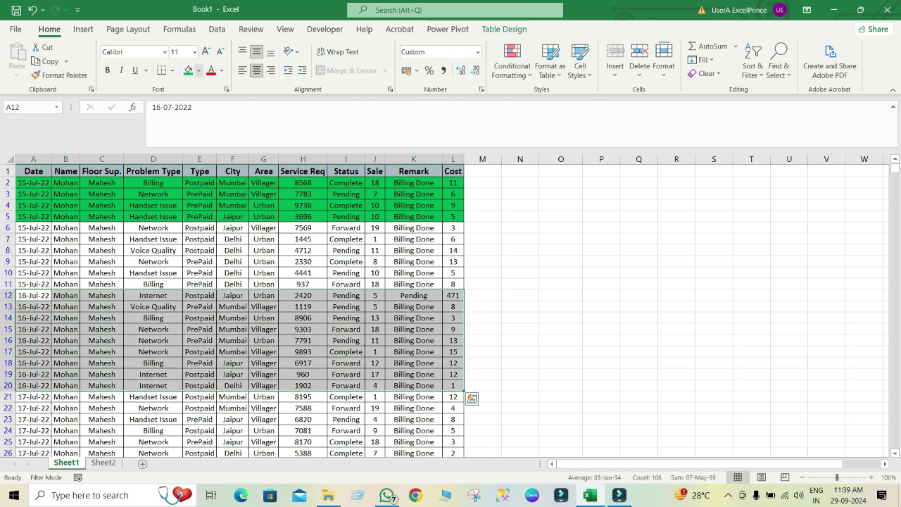
pyautogui.click(199, 70)
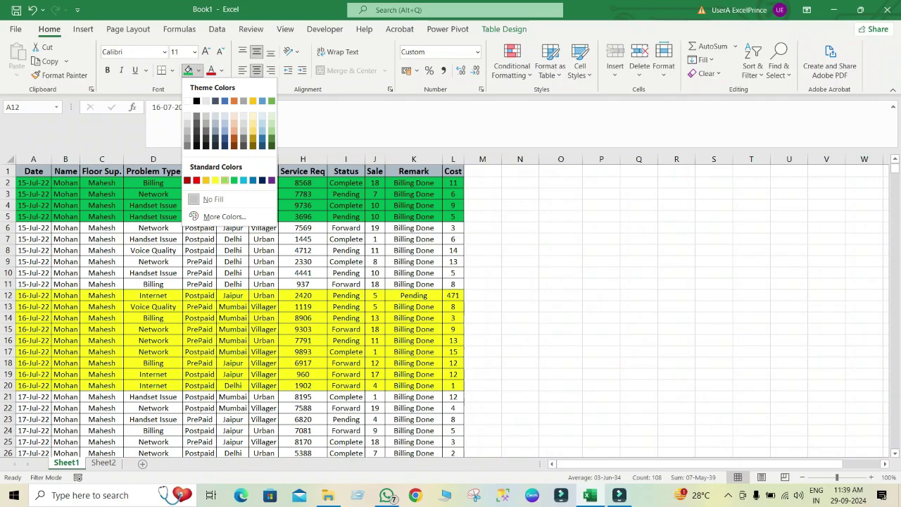
pyautogui.click(224, 181)
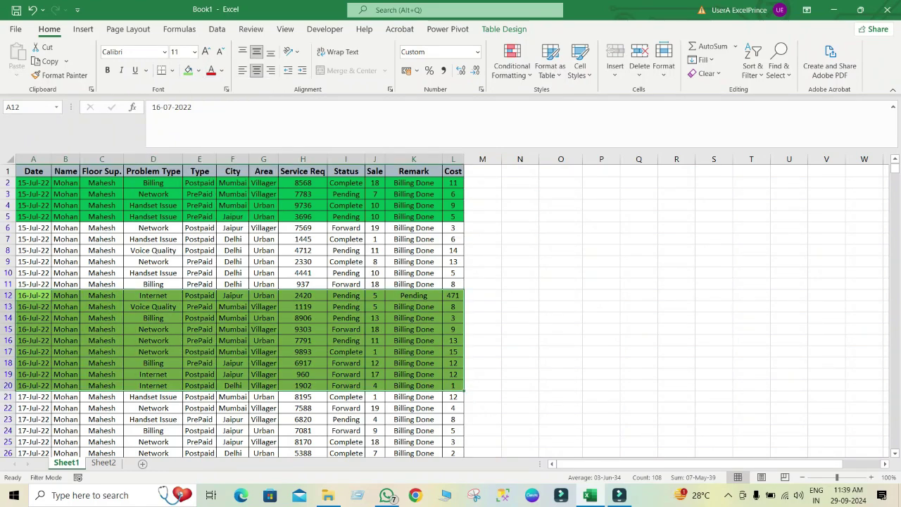
# - Fill the table's rows 24 and 25, from Date through Cost, with red
pyautogui.click(33, 431)
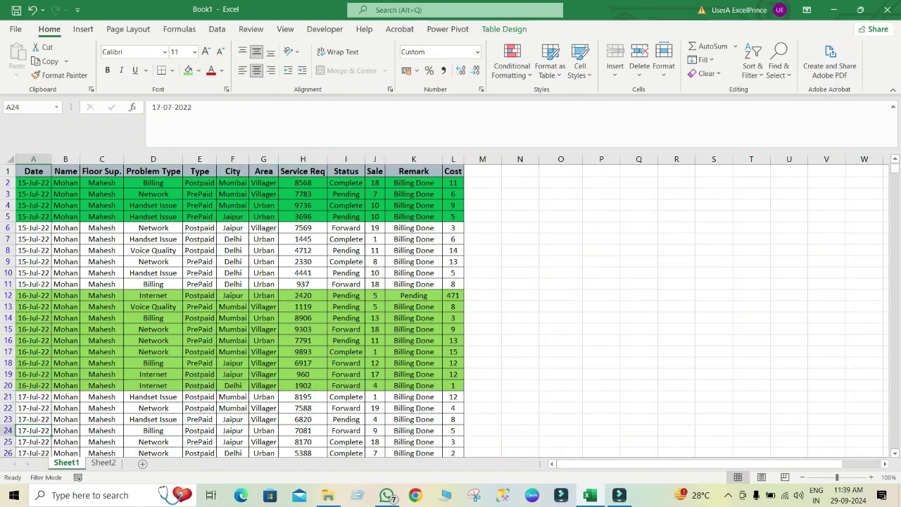
pyautogui.hotkey('shift', 'Right')
pyautogui.moveTo(65, 430); pyautogui.dragTo(457, 442)
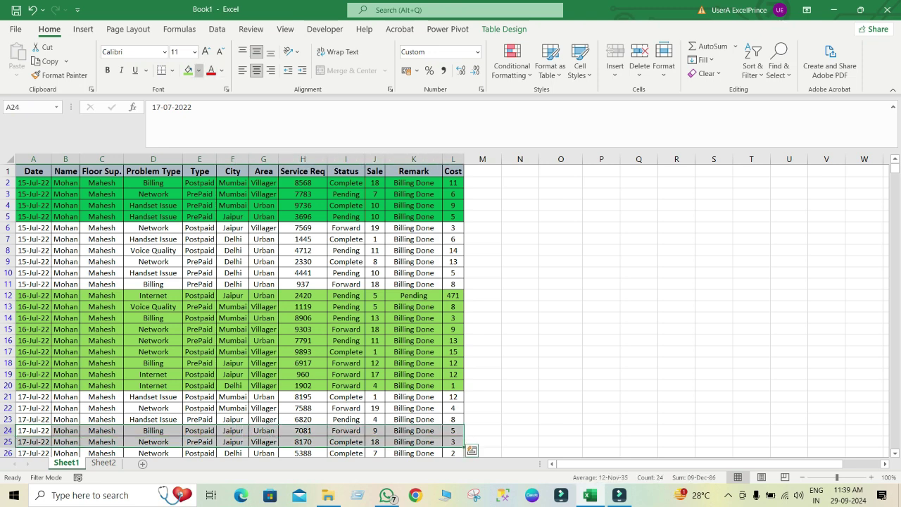
pyautogui.click(200, 70)
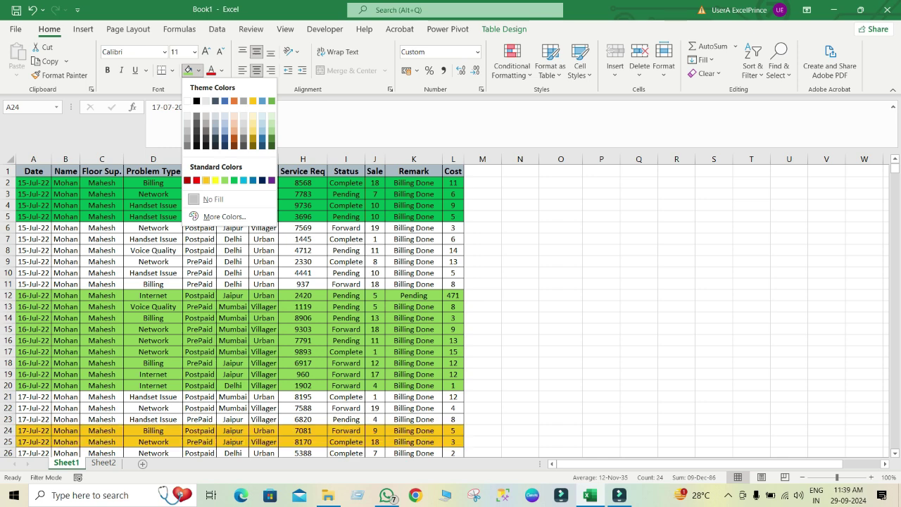
pyautogui.click(187, 180)
pyautogui.press('Escape')
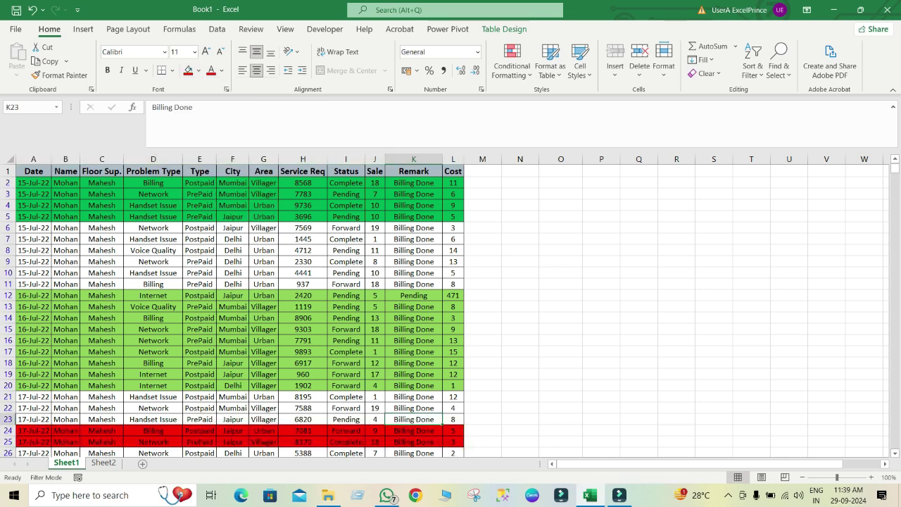
# - Fill the table's rows 29 to 31, from Date through Cost, with yellow
pyautogui.press('Down')
pyautogui.press('Down')
pyautogui.press('Down')
pyautogui.press('Down')
pyautogui.press('Down')
pyautogui.press('Down')
pyautogui.press('Down')
pyautogui.press('Down')
pyautogui.press('Down')
pyautogui.press('Down')
pyautogui.press('Down')
pyautogui.press('Down')
pyautogui.press('Down')
pyautogui.press('Down')
pyautogui.press('Down')
pyautogui.press('Down')
pyautogui.press('Down')
pyautogui.press('Down')
pyautogui.press('Down')
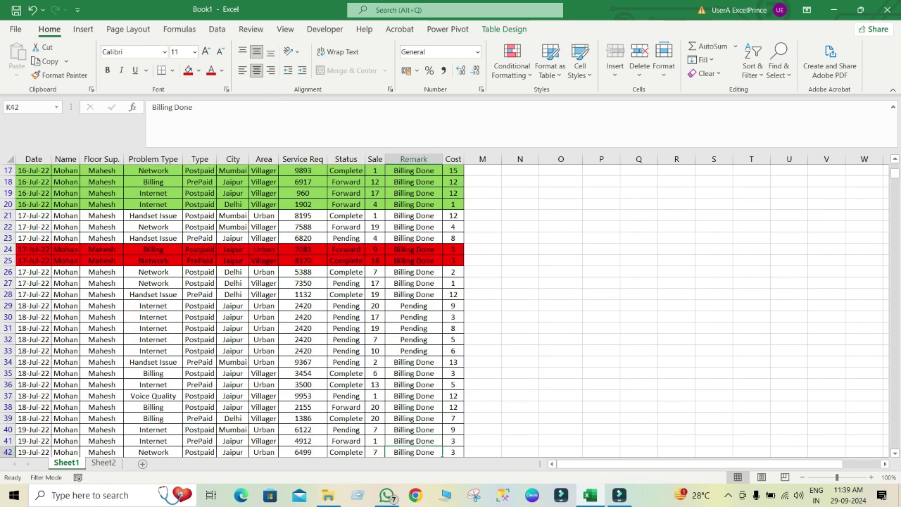
pyautogui.click(33, 306)
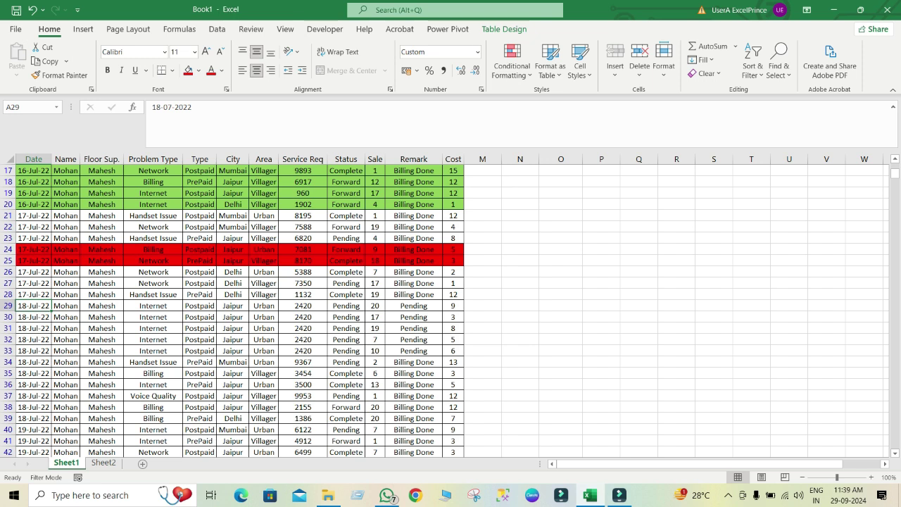
pyautogui.hotkey('shift', 'Right')
pyautogui.hotkey('shift', 'Right')
pyautogui.hotkey('ctrl', 'shift', 'Right')
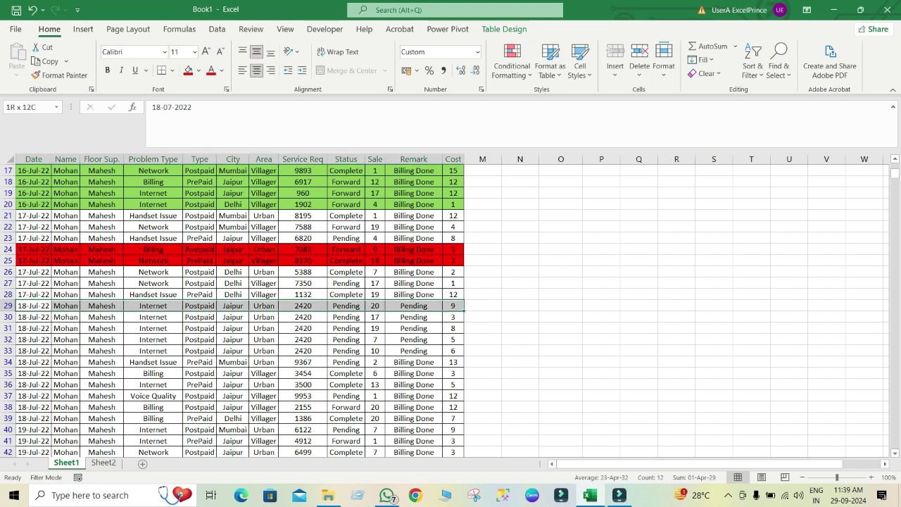
pyautogui.hotkey('shift', 'Down')
pyautogui.hotkey('shift', 'Down')
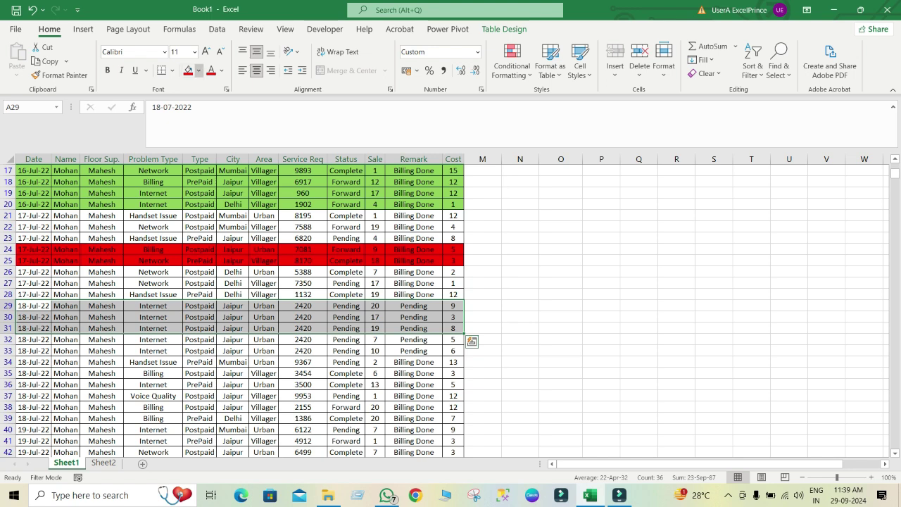
pyautogui.click(199, 70)
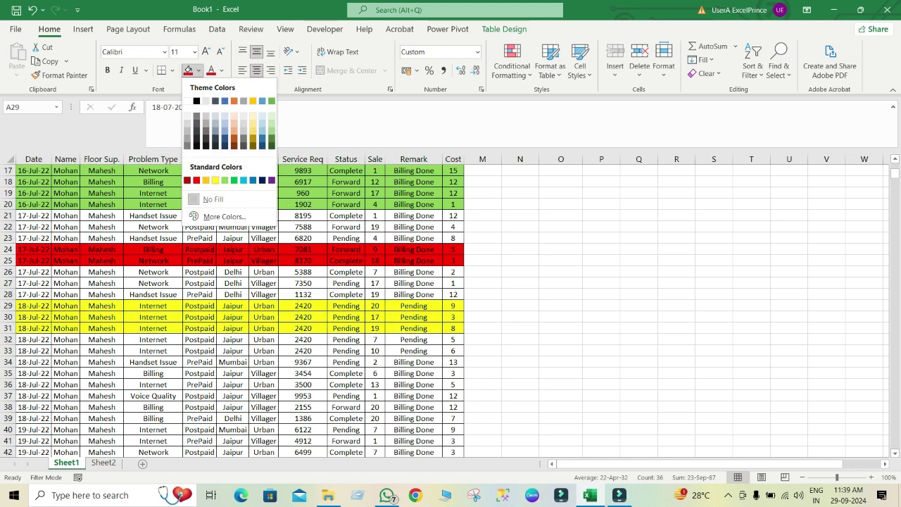
pyautogui.click(215, 180)
pyautogui.click(245, 318)
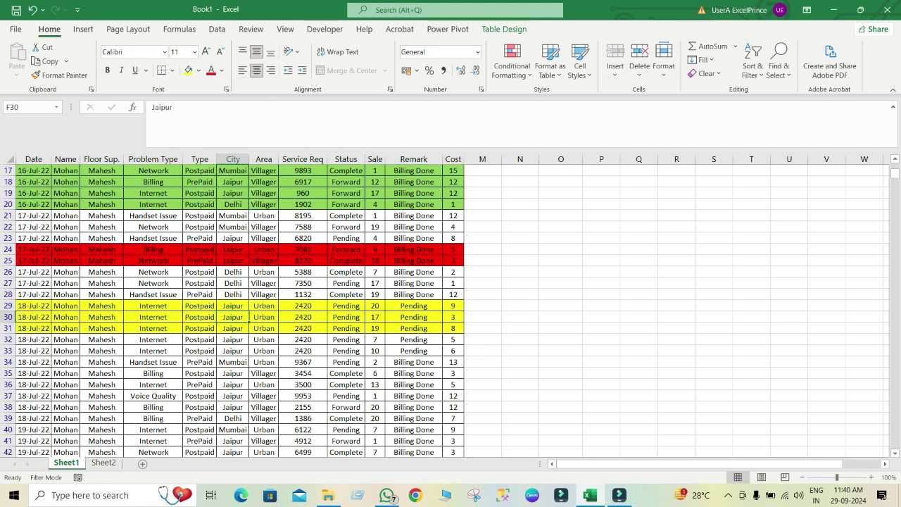
# - Set up a custom sort of the table by the Name column, sorted on Cell Color
pyautogui.hotkey('ctrl', 'shift', 'Up')
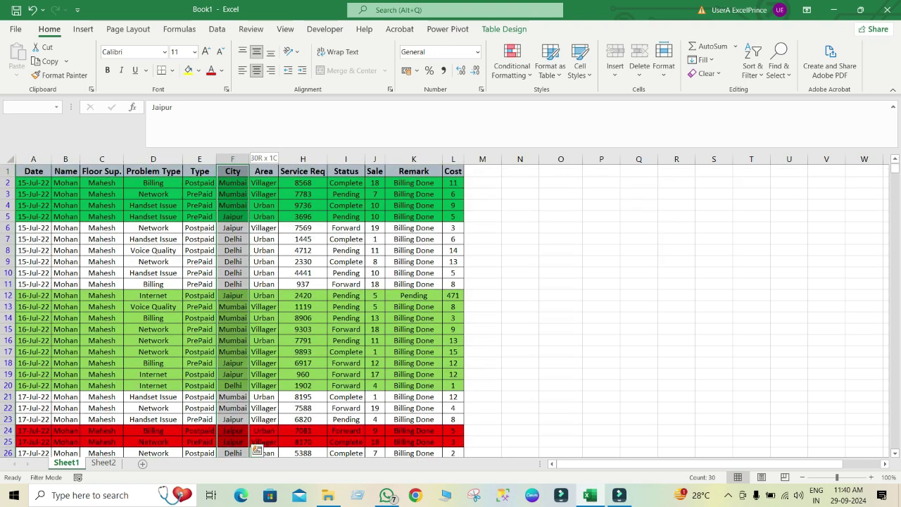
pyautogui.click(153, 183)
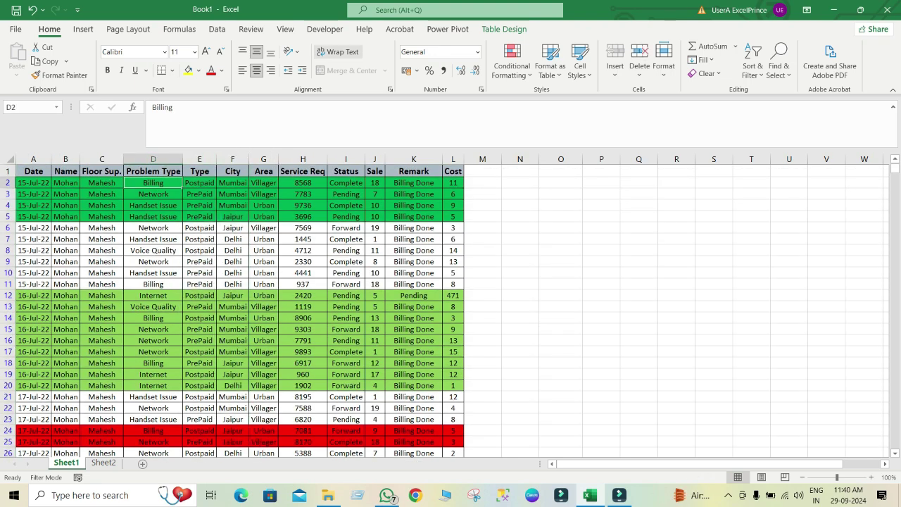
pyautogui.click(217, 29)
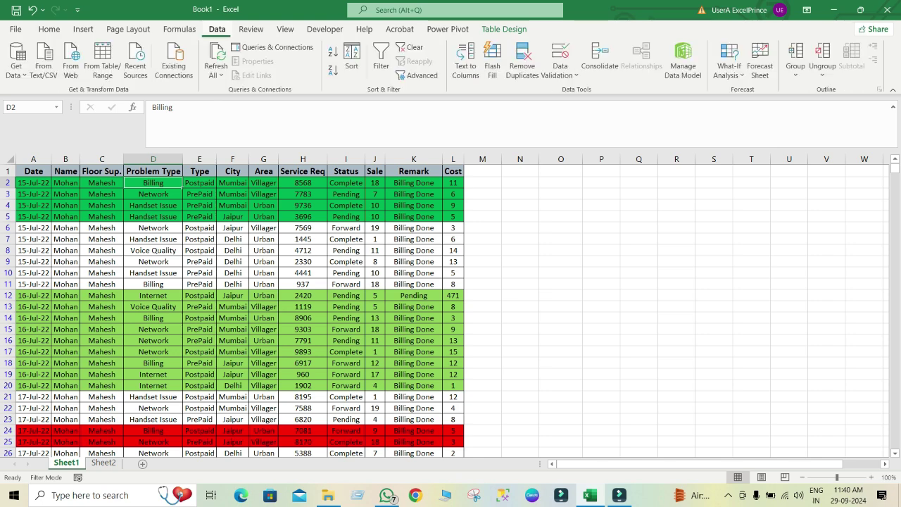
pyautogui.click(352, 57)
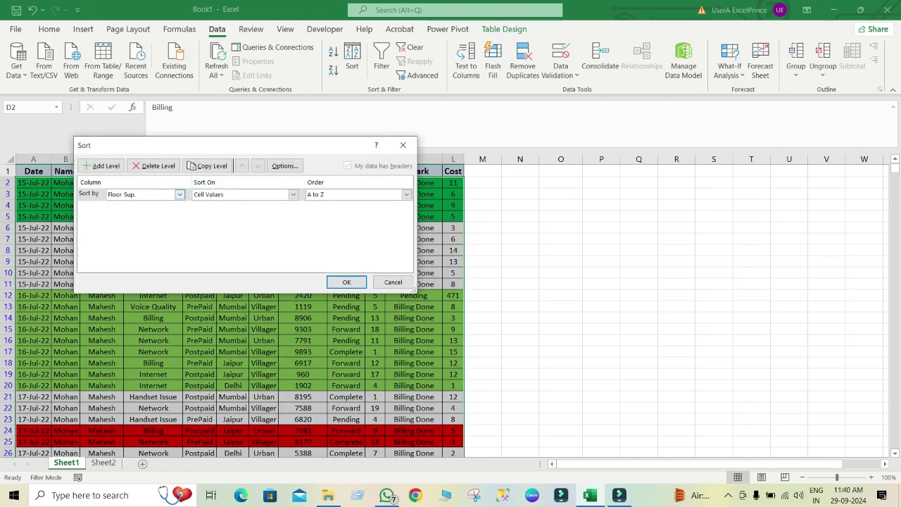
pyautogui.click(179, 195)
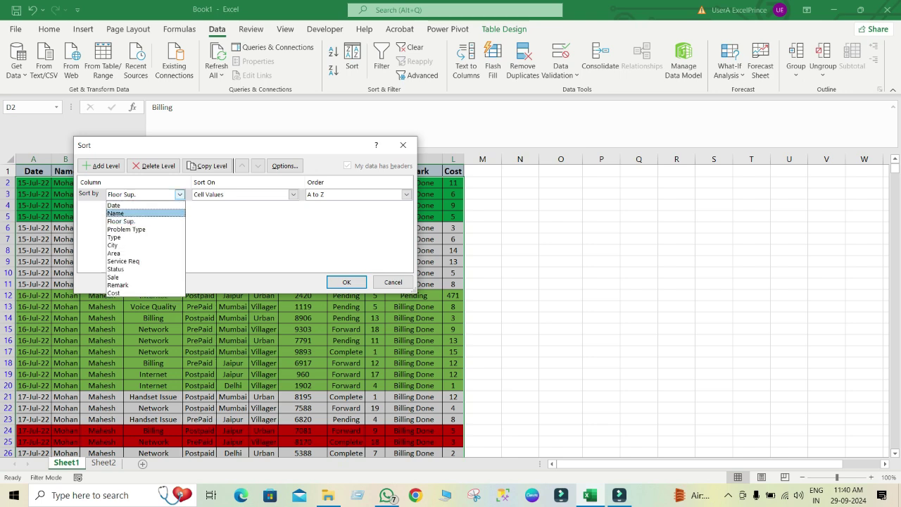
pyautogui.click(141, 213)
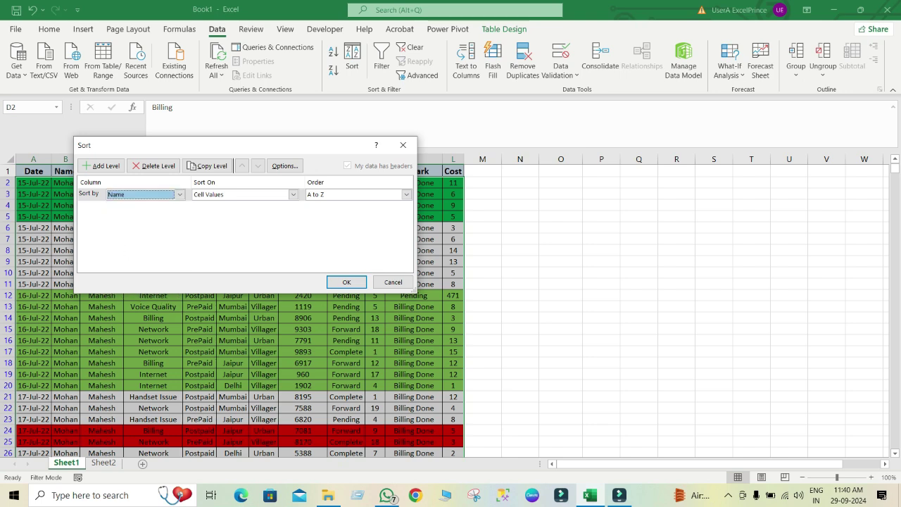
pyautogui.click(406, 195)
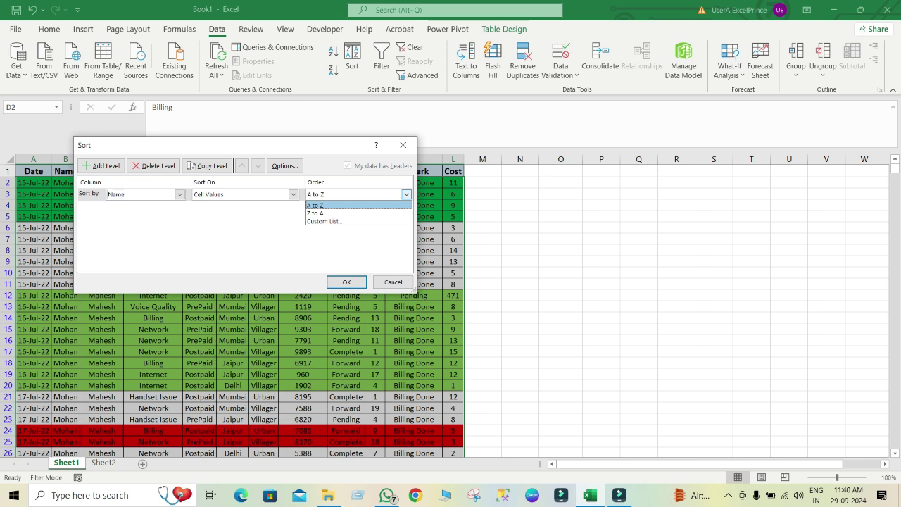
pyautogui.click(406, 194)
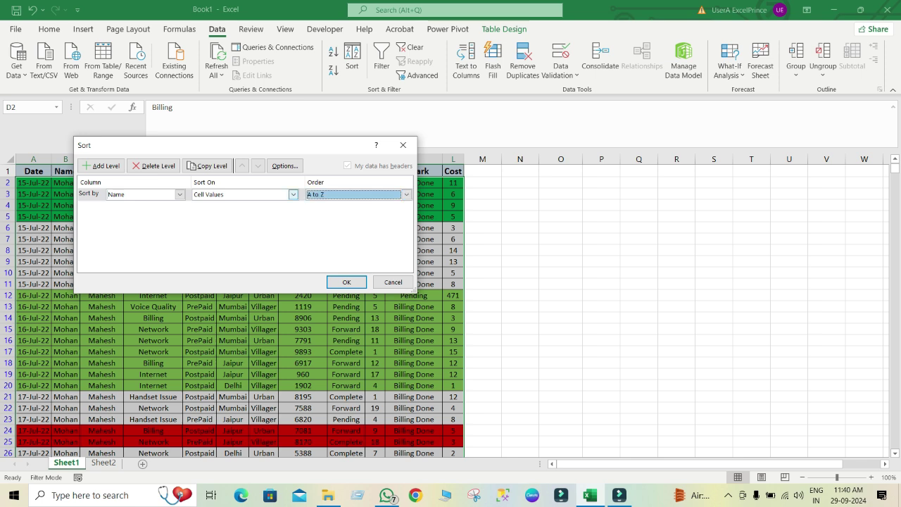
pyautogui.click(293, 194)
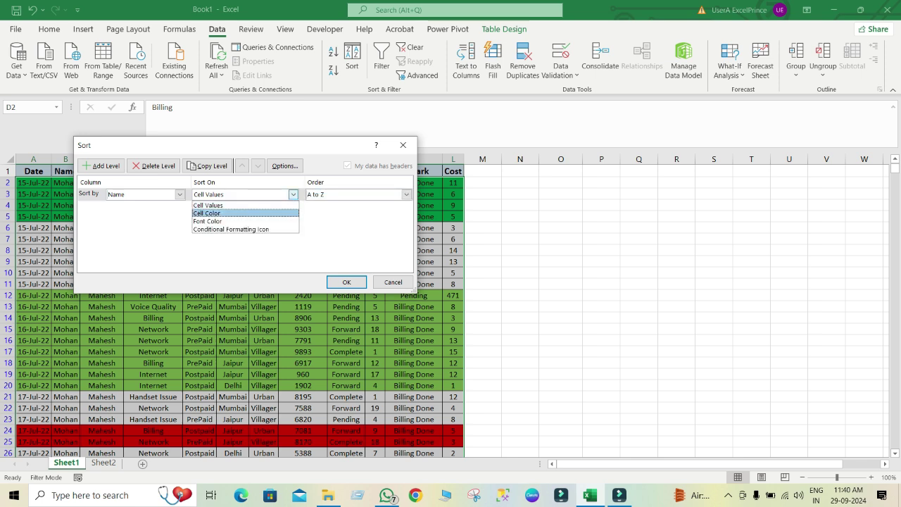
pyautogui.click(245, 213)
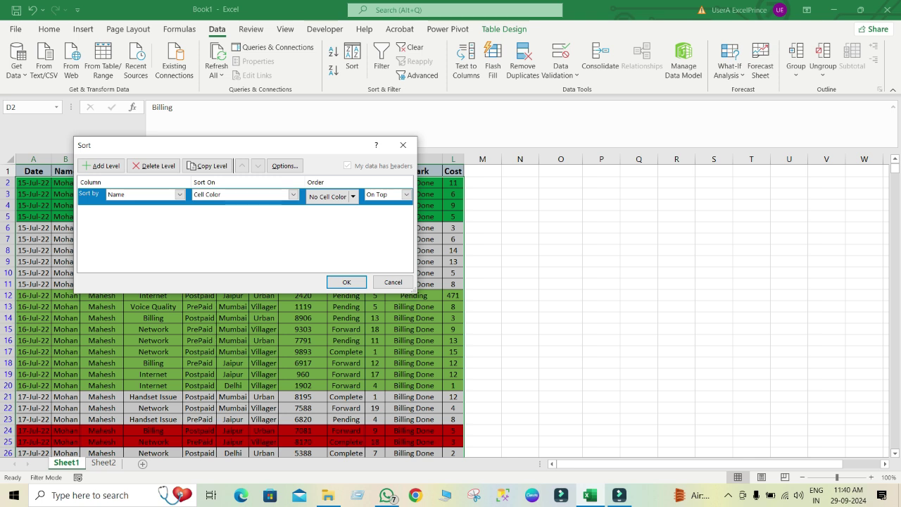
# - Set the No Cell Color rows to On Bottom and apply the sort
pyautogui.click(406, 195)
pyautogui.press('Down')
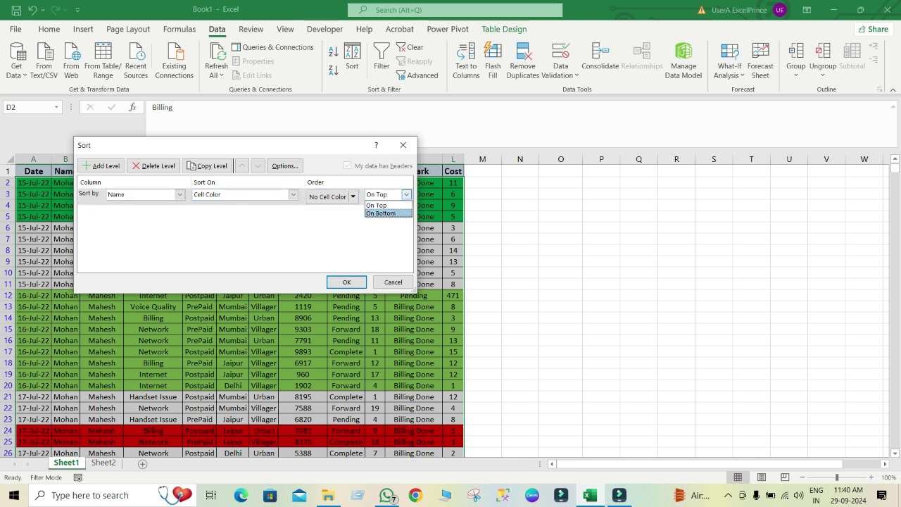
pyautogui.press('Escape')
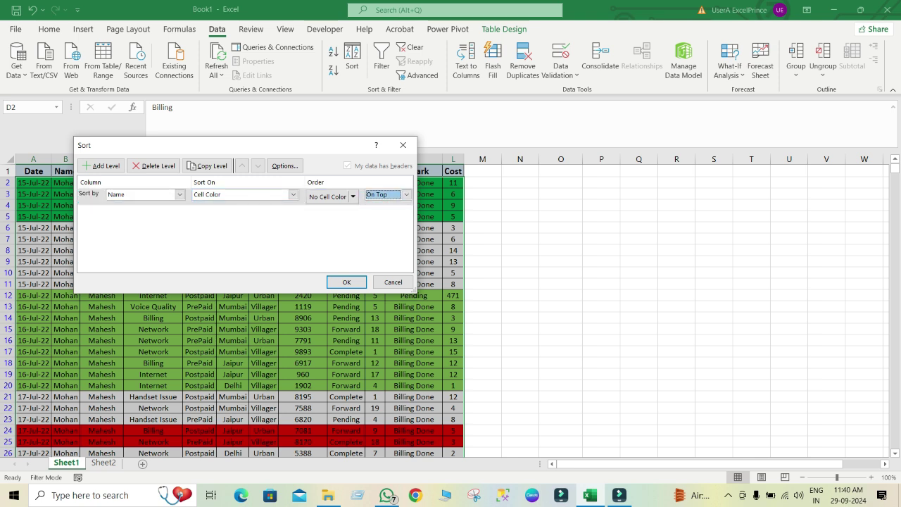
pyautogui.hotkey('alt', 'Down')
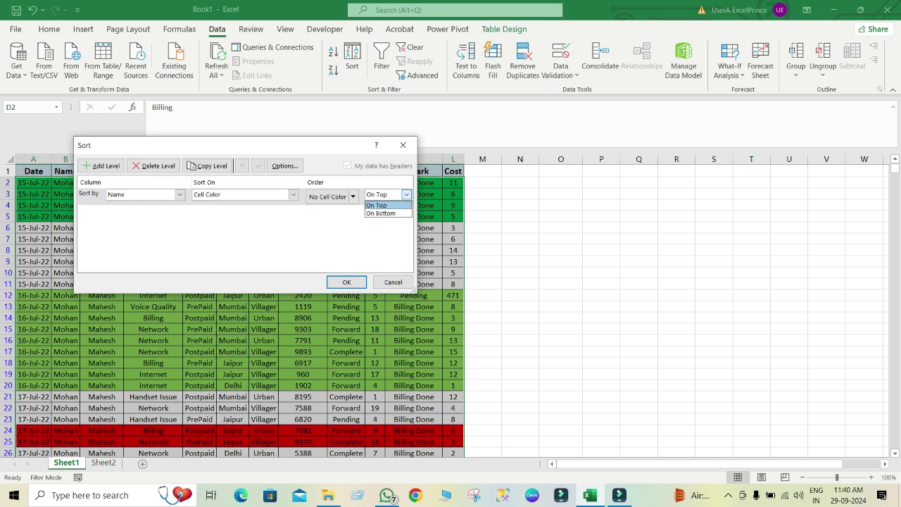
pyautogui.press('Down')
pyautogui.press('Return')
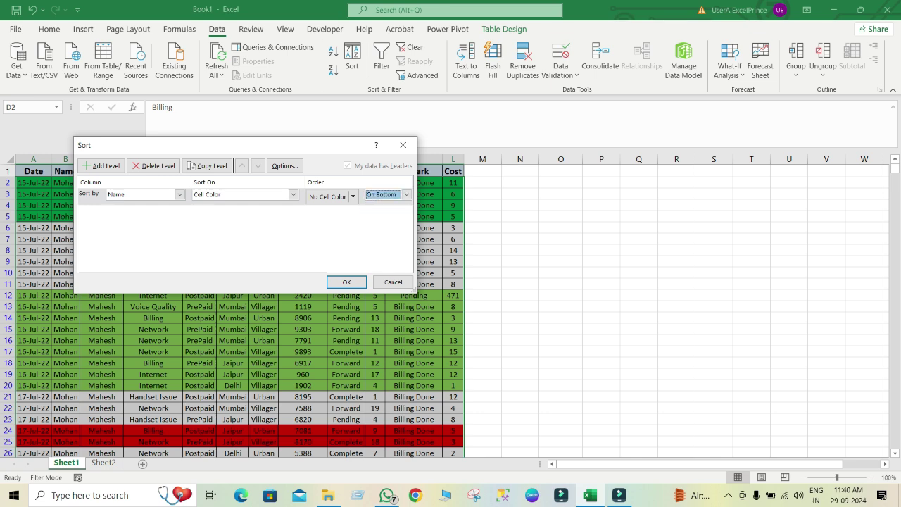
pyautogui.press('Return')
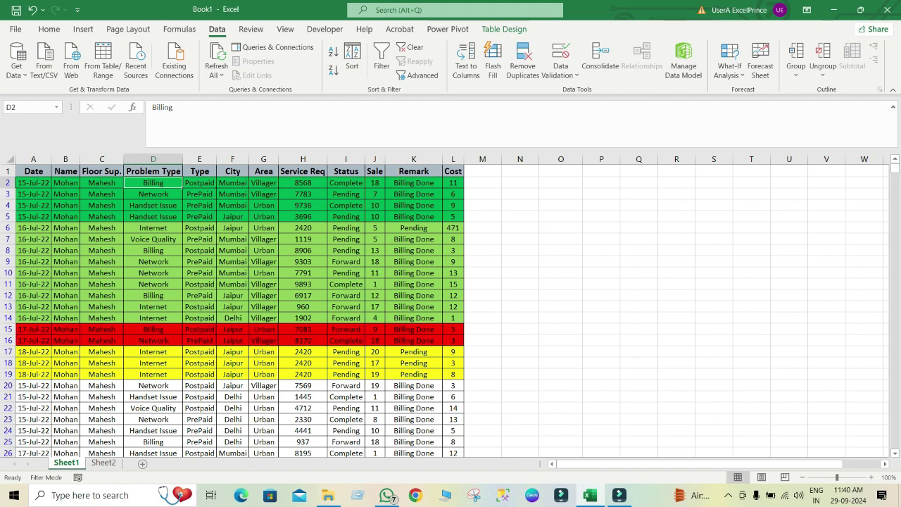
# - Re-sort the table by Name cell color with No Cell Color rows set to On Top
pyautogui.click(352, 60)
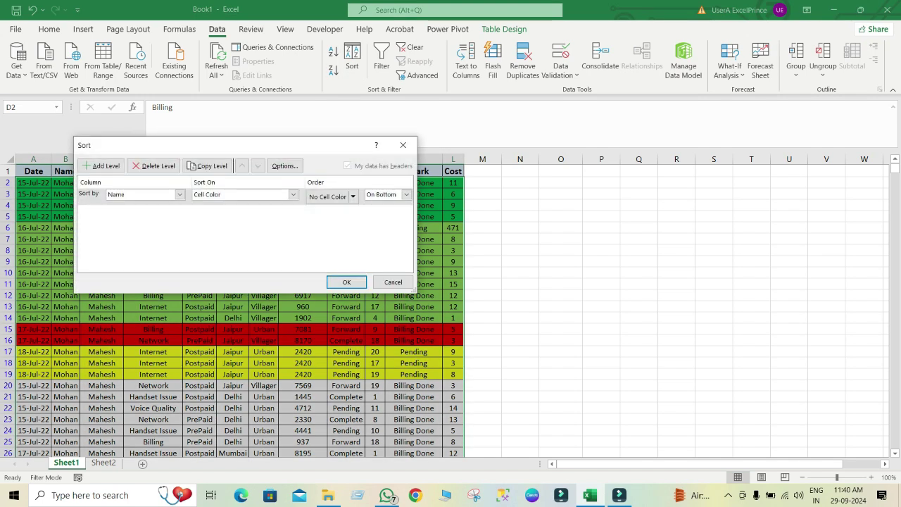
pyautogui.click(406, 194)
pyautogui.click(406, 194)
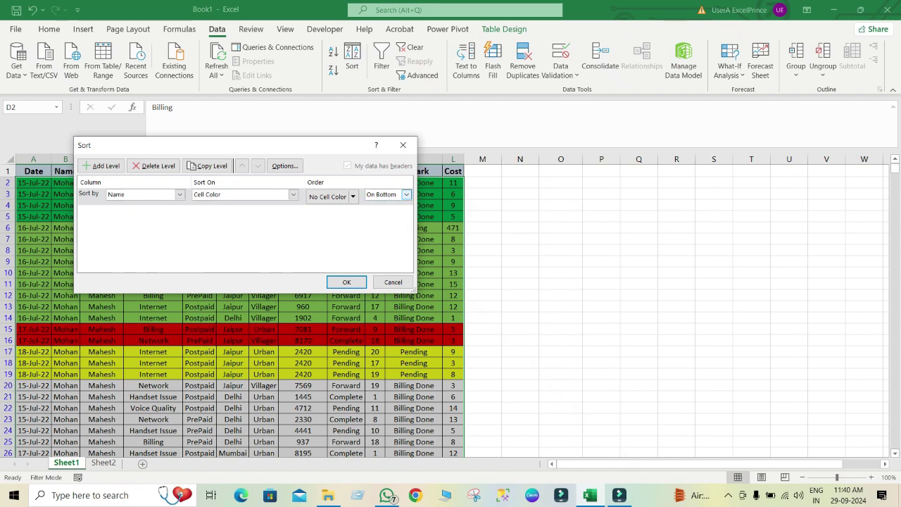
pyautogui.press('Up')
pyautogui.click(347, 282)
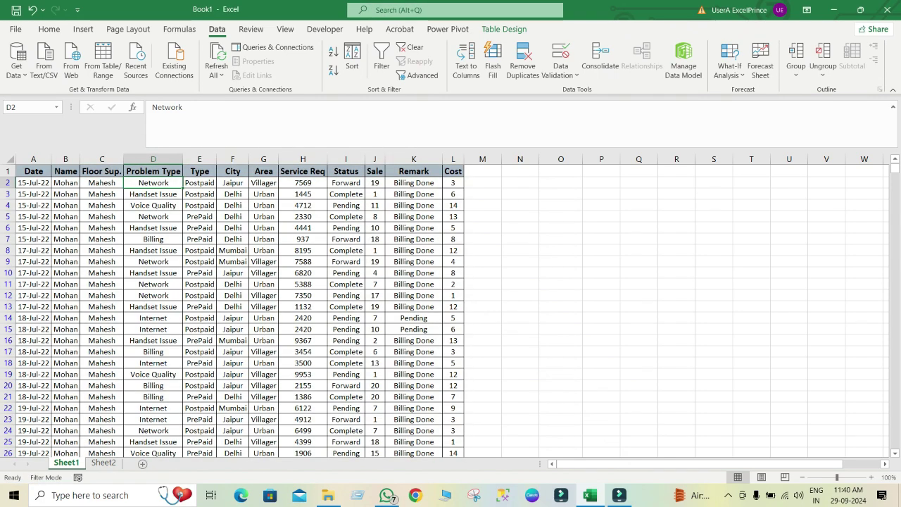
# - Examine the sorted table down to its last rows for the coloured groups, and return to its first rows
pyautogui.scroll(-8, 233, 310)
pyautogui.scroll(-20, 232, 310)
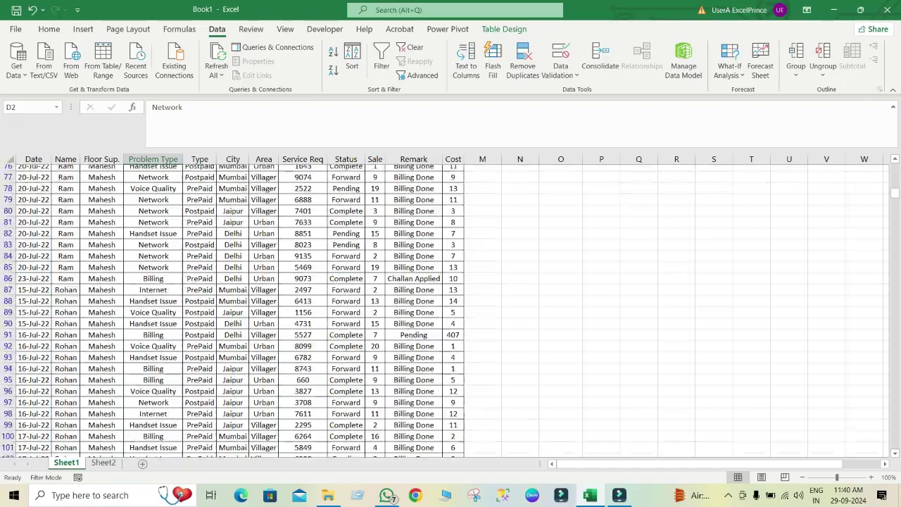
pyautogui.scroll(-20, 232, 310)
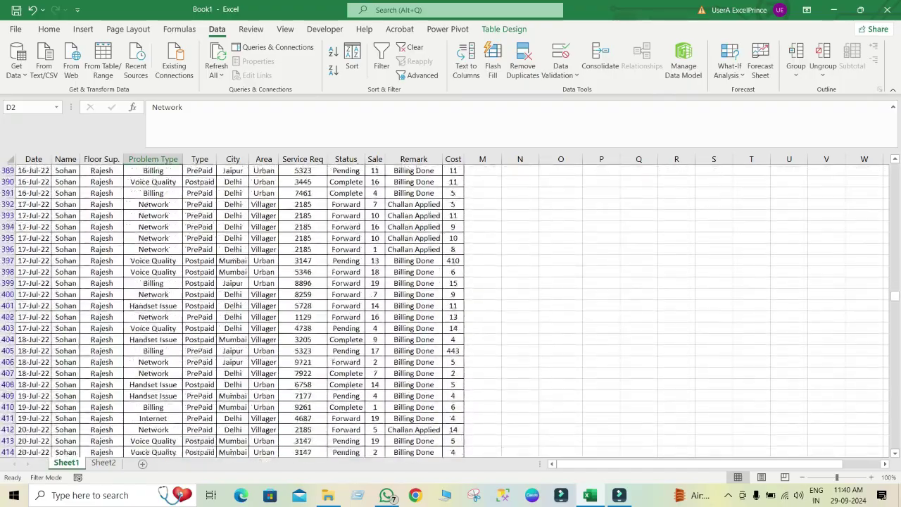
pyautogui.scroll(-20, 232, 310)
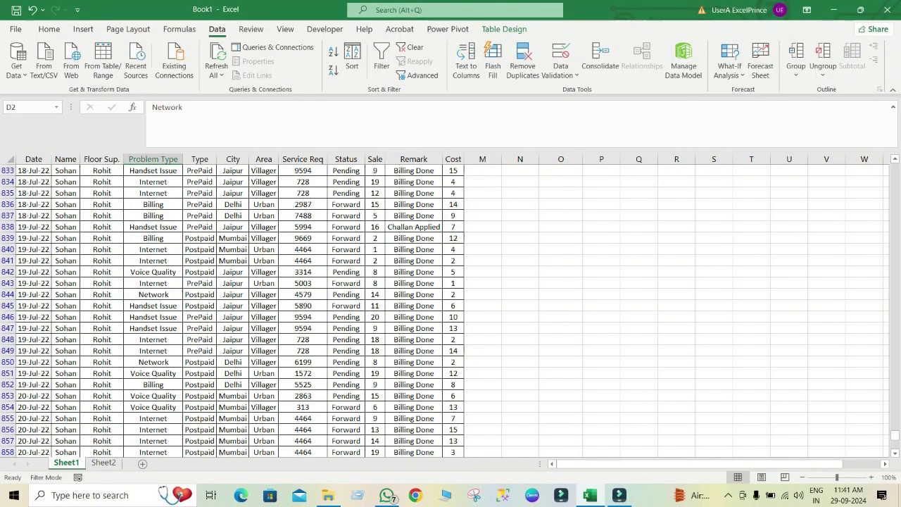
pyautogui.scroll(-9, 233, 310)
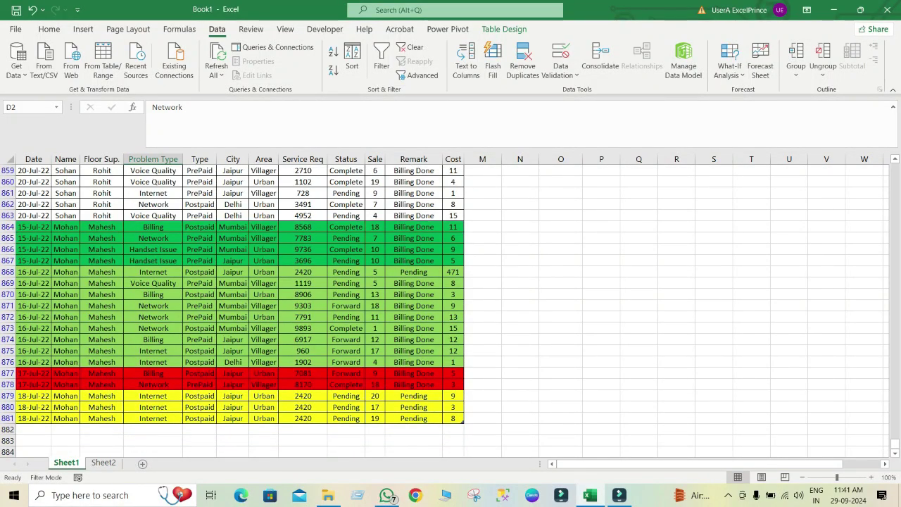
pyautogui.click(346, 362)
pyautogui.hotkey('ctrl', 'shift', 'Up')
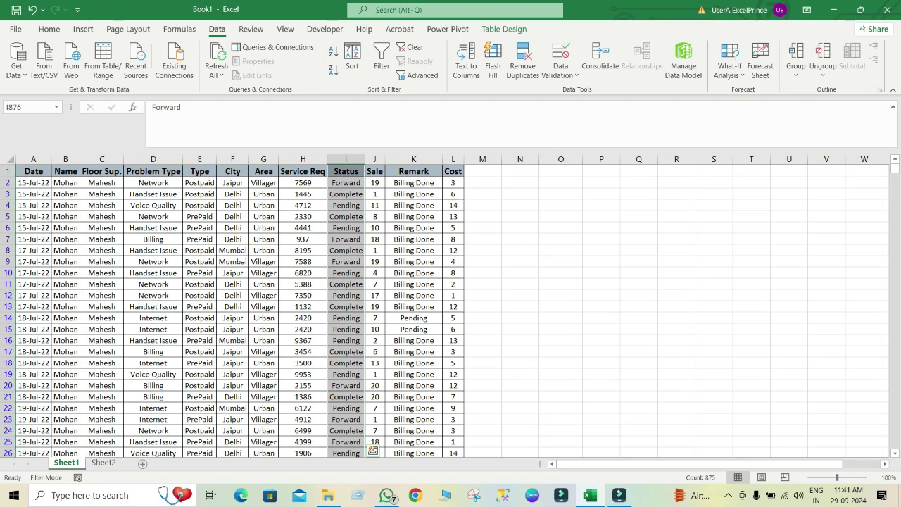
pyautogui.click(232, 205)
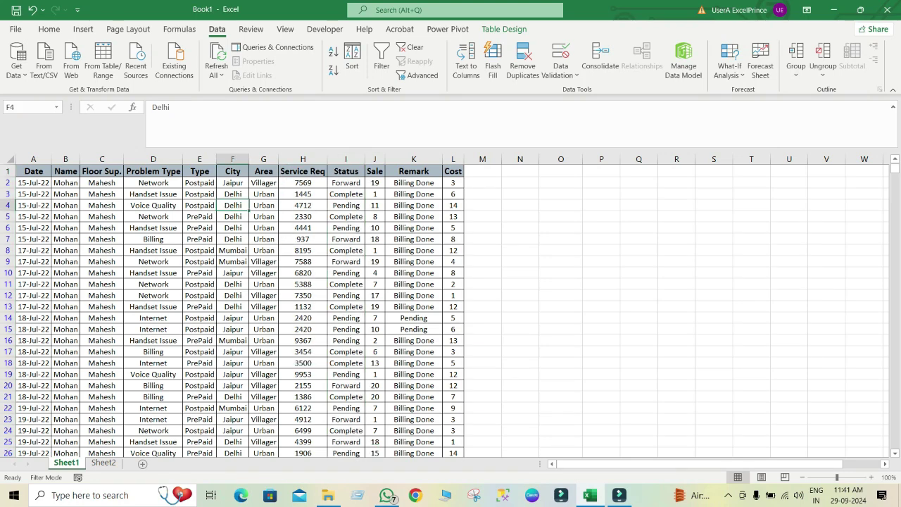
# - Sort the table by Name cell color again with No Cell Color rows set to On Bottom
pyautogui.click(352, 60)
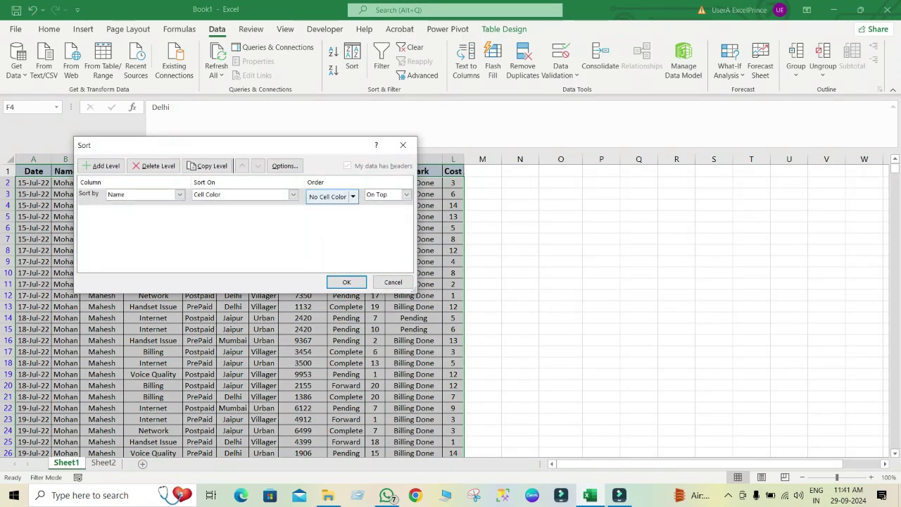
pyautogui.click(406, 195)
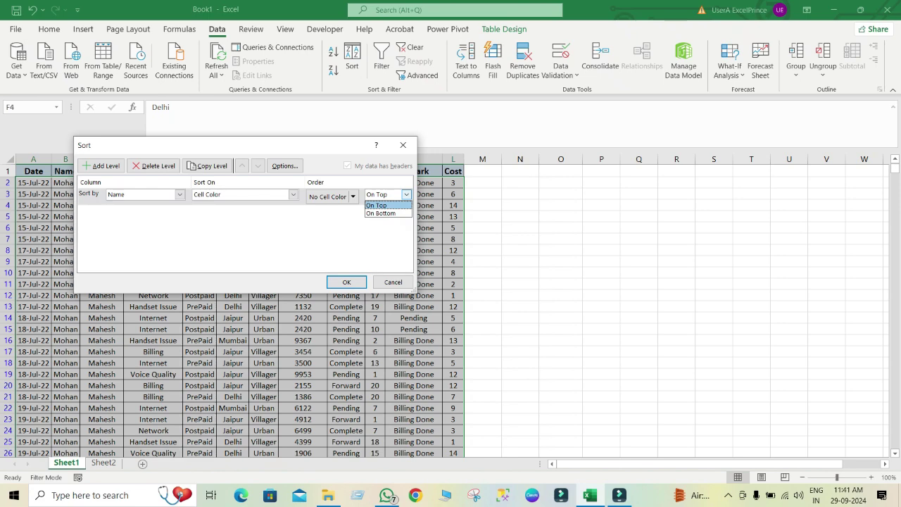
pyautogui.click(383, 214)
pyautogui.click(346, 282)
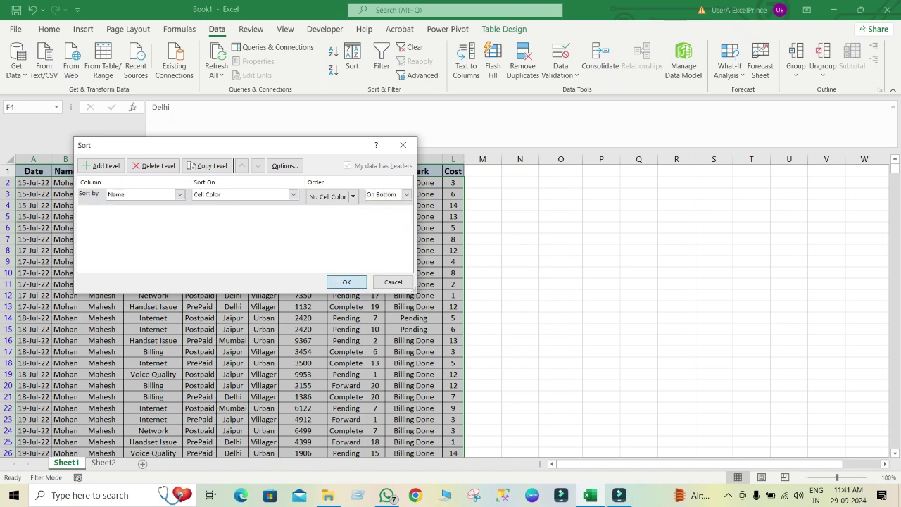
pyautogui.click(199, 250)
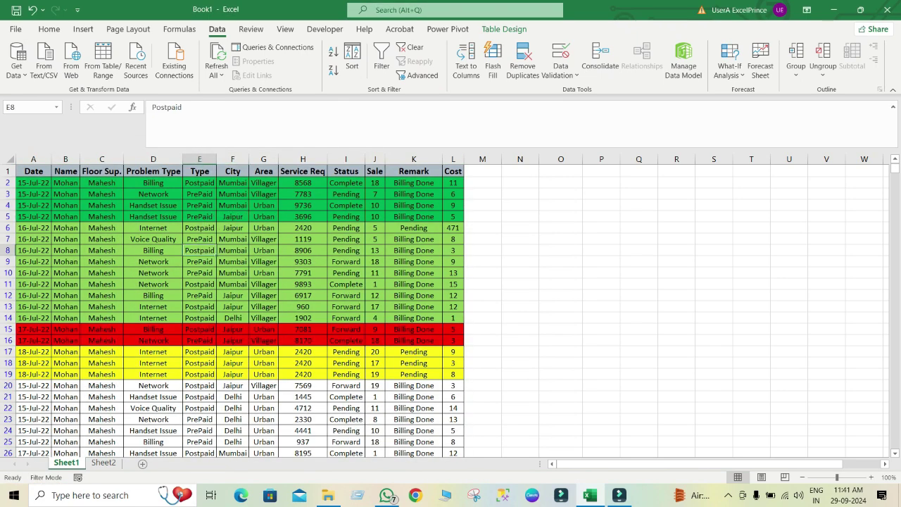
# - Fill all the table's data rows, from Date through Cost, with white
pyautogui.click(33, 182)
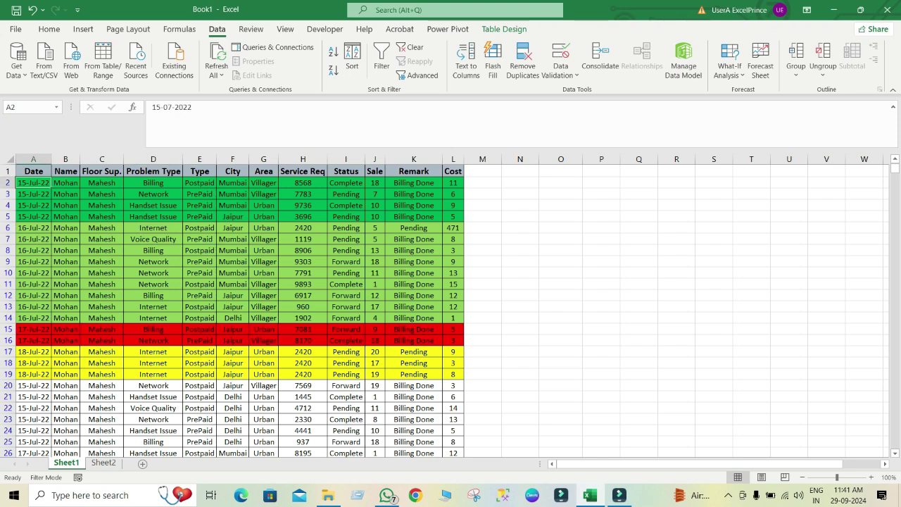
pyautogui.hotkey('ctrl', 'shift', 'Right')
pyautogui.hotkey('ctrl', 'shift', 'Down')
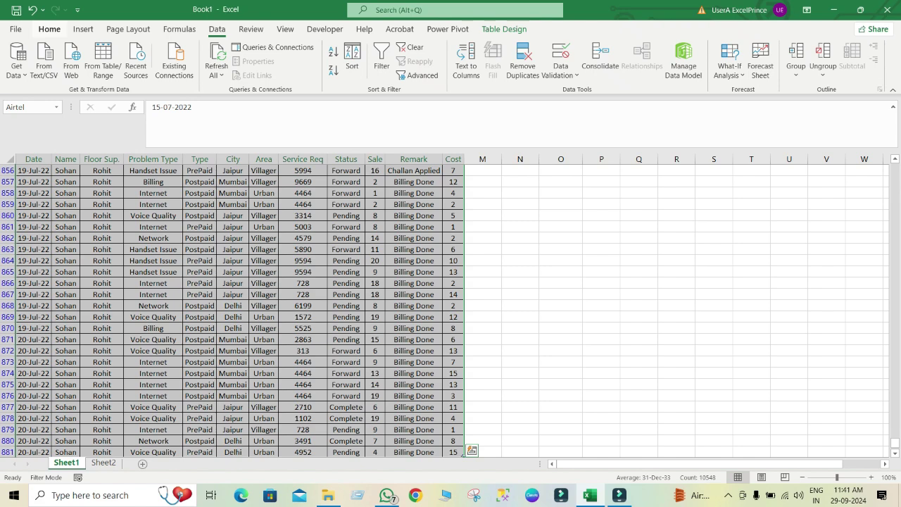
pyautogui.click(49, 29)
pyautogui.click(199, 70)
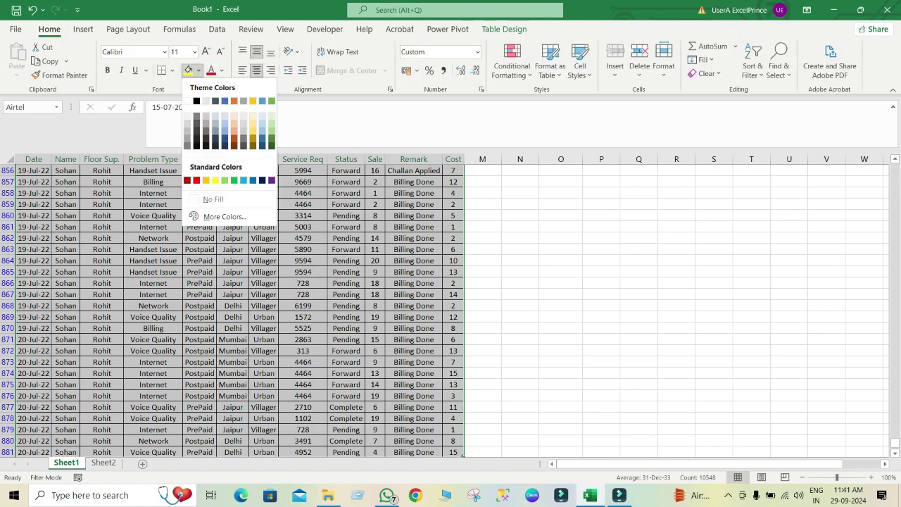
pyautogui.click(188, 100)
pyautogui.hotkey('ctrl', 'BackSpace')
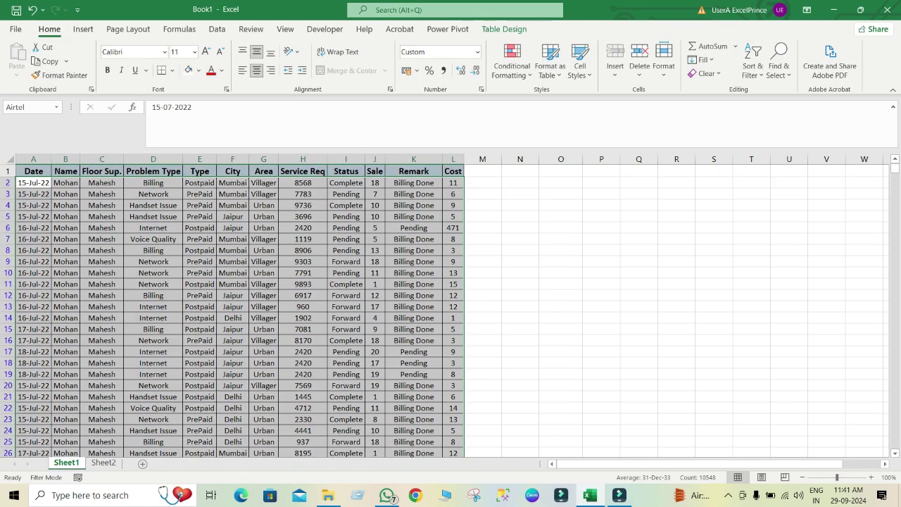
# - Turn on the filter buttons in the table's header row
pyautogui.click(303, 284)
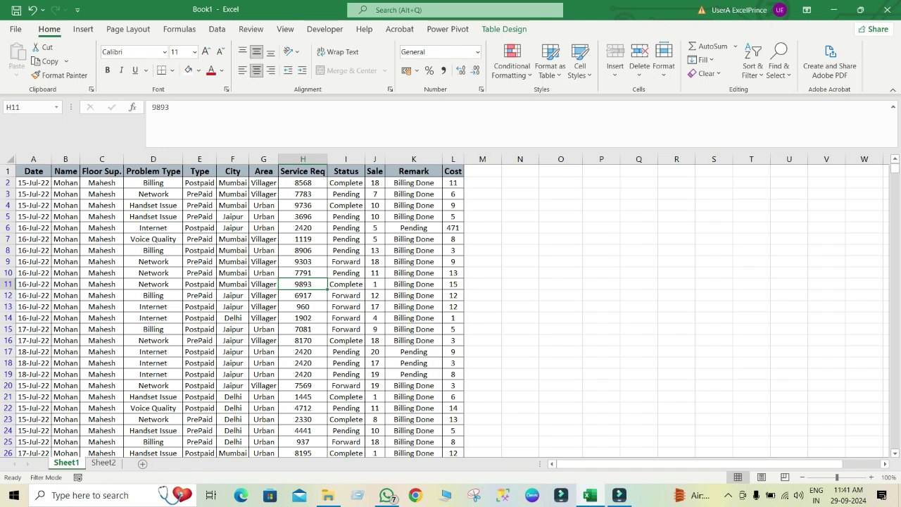
pyautogui.click(102, 216)
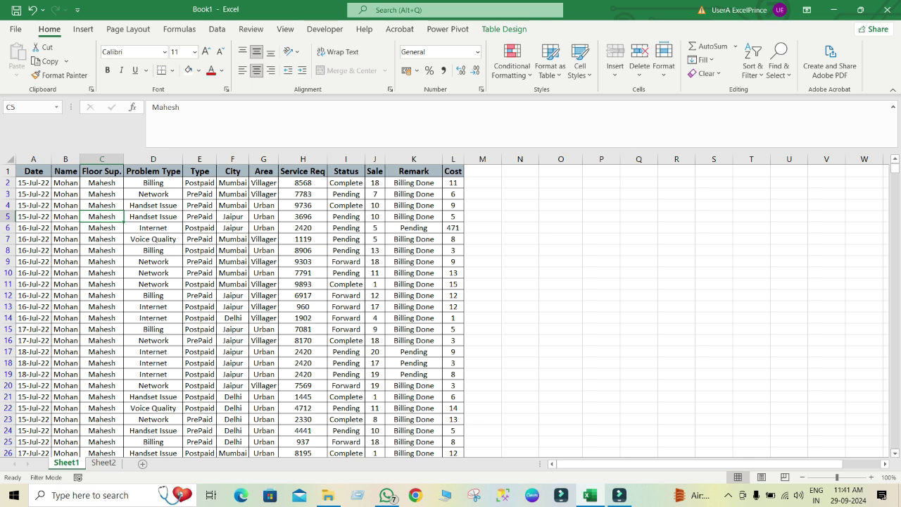
pyautogui.hotkey('ctrl', 'shift', 'l')
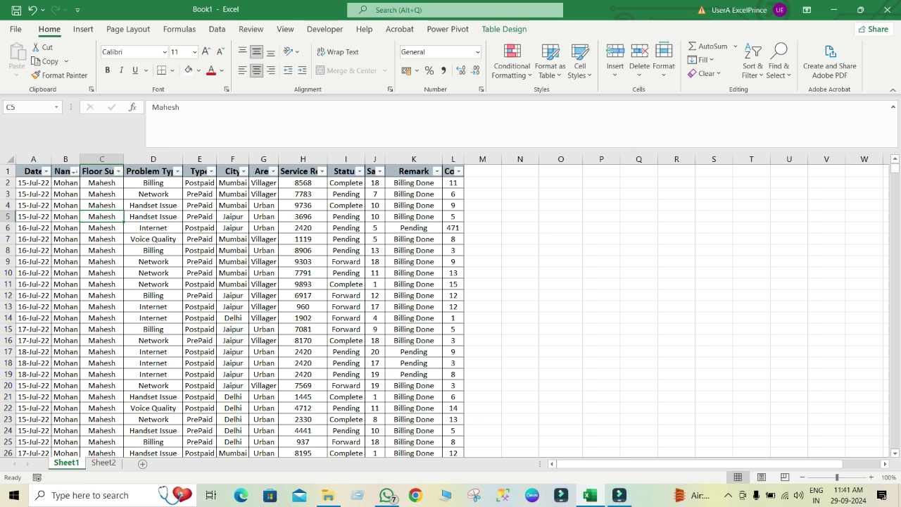
# - Turn the table's filter buttons off and on again, and filter the Name column to only the first name listed
pyautogui.hotkey('ctrl', 'shift', 'l')
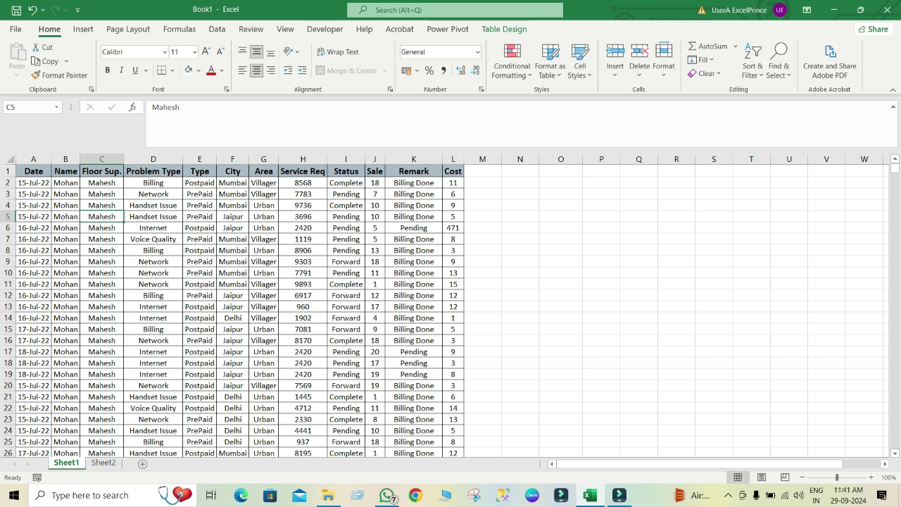
pyautogui.hotkey('ctrl', 'shift', 'l')
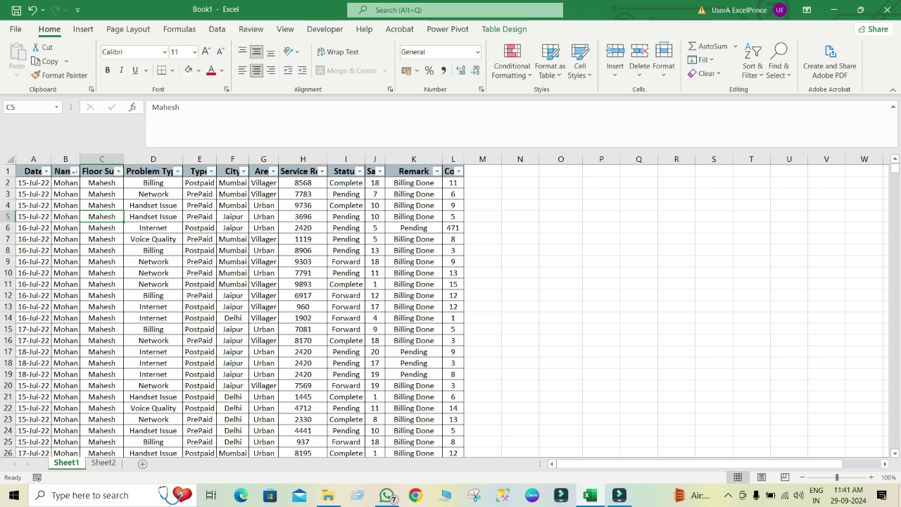
pyautogui.click(74, 172)
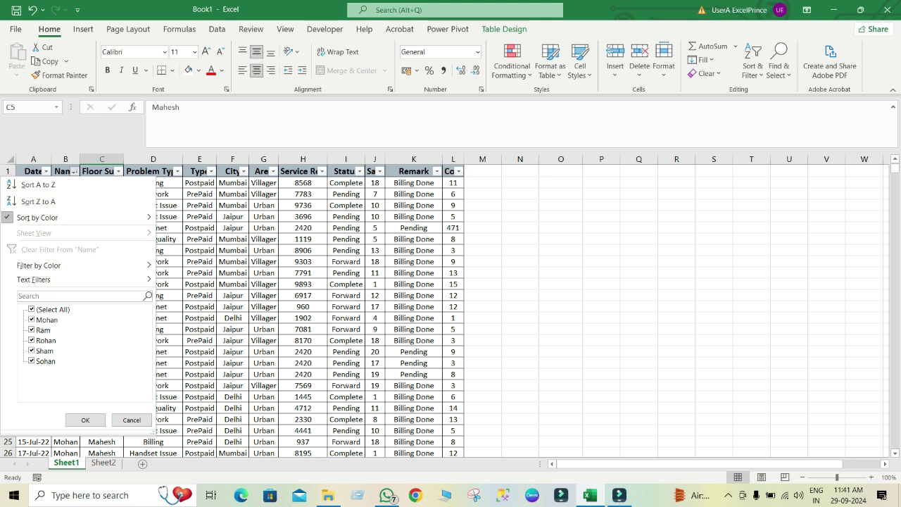
pyautogui.click(31, 309)
pyautogui.click(31, 320)
pyautogui.click(84, 420)
pyautogui.click(85, 419)
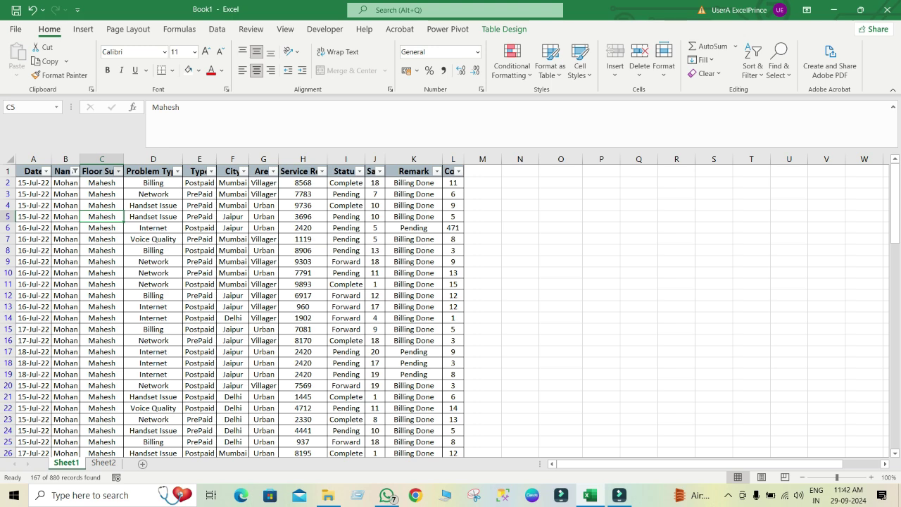
# - Filter the Floor Sup. column to show only the last supervisor in its list
pyautogui.click(119, 171)
pyautogui.click(32, 309)
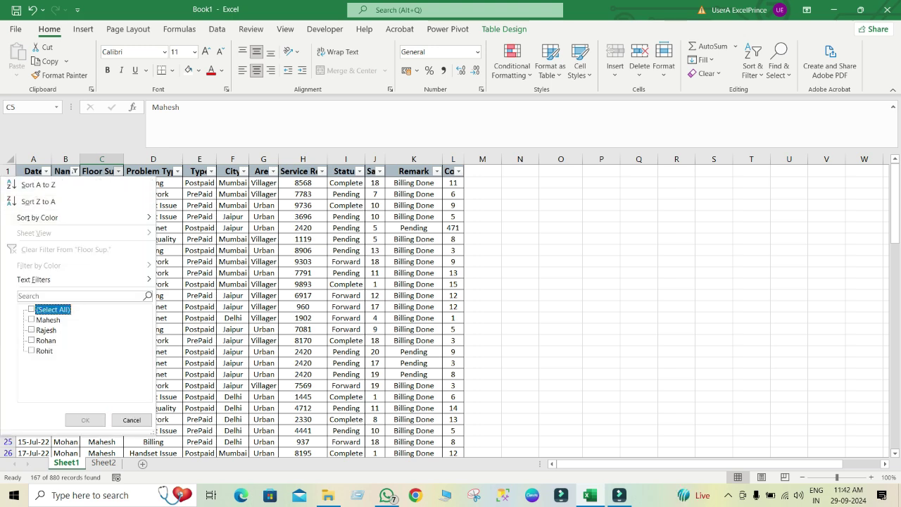
pyautogui.press('Down')
pyautogui.press('Down')
pyautogui.press('Down')
pyautogui.press('Down')
pyautogui.press('space')
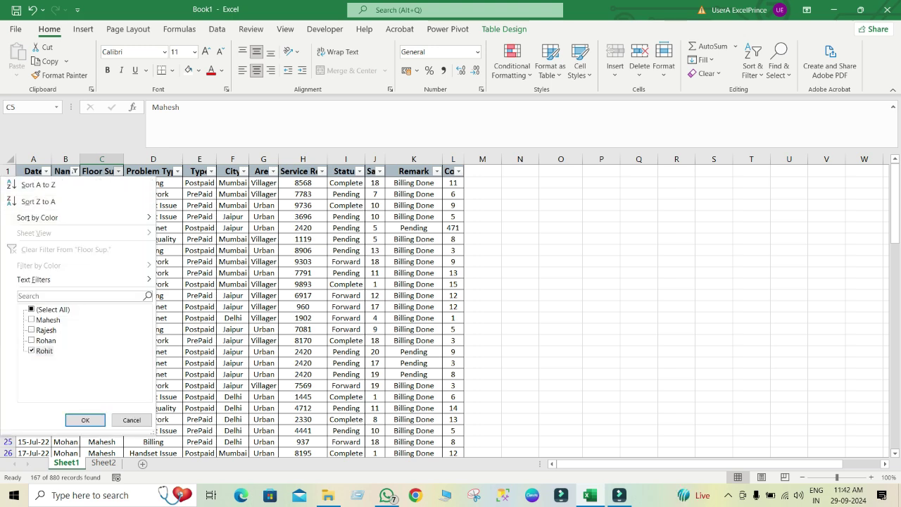
pyautogui.press('Return')
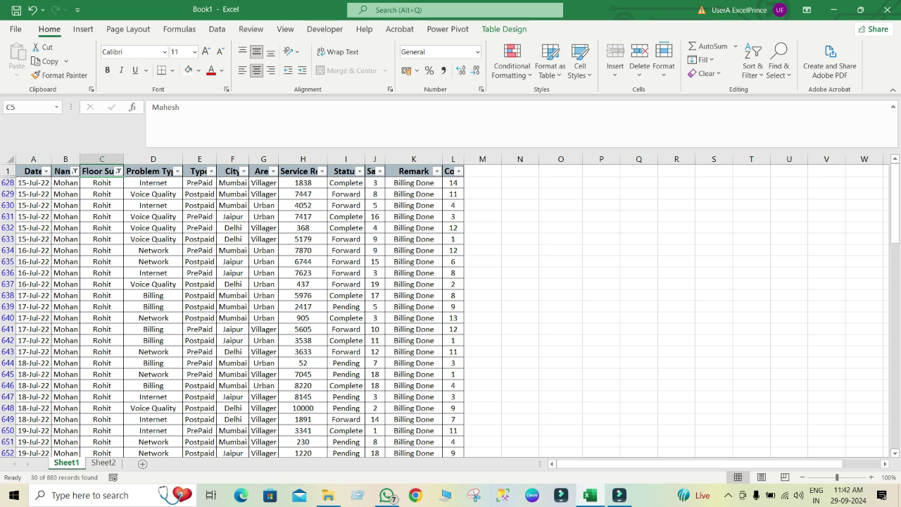
# - Filter the Area column to show only Urban
pyautogui.click(272, 171)
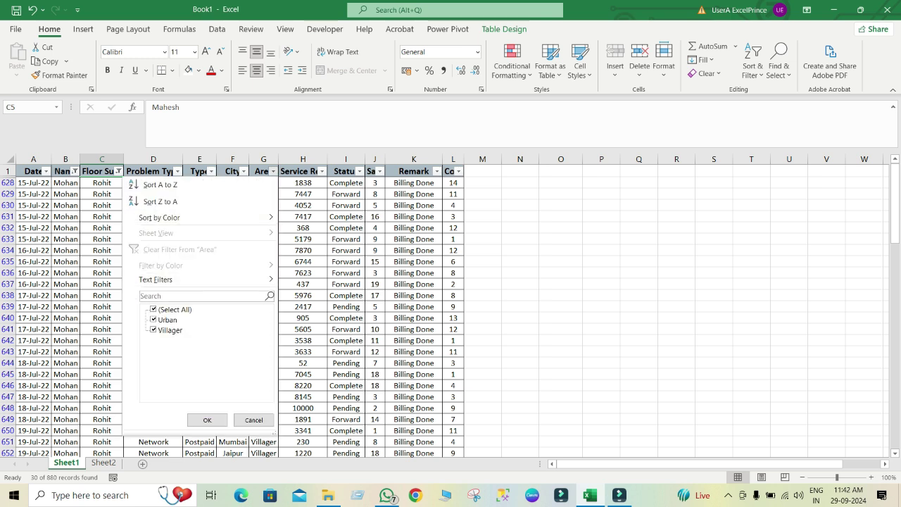
pyautogui.press('Tab')
pyautogui.press('space')
pyautogui.press('Down')
pyautogui.press('space')
pyautogui.press('Tab')
pyautogui.press('Return')
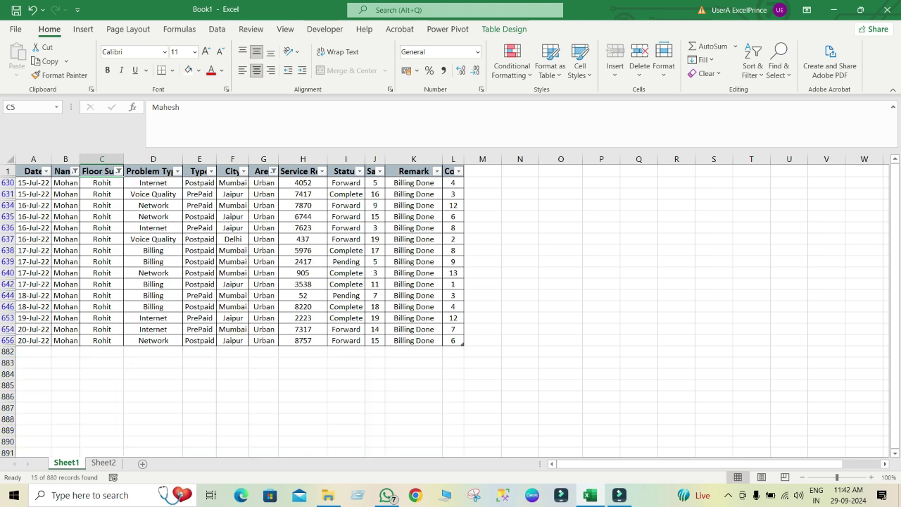
# - Filter the City column to show only Mumbai
pyautogui.click(231, 172)
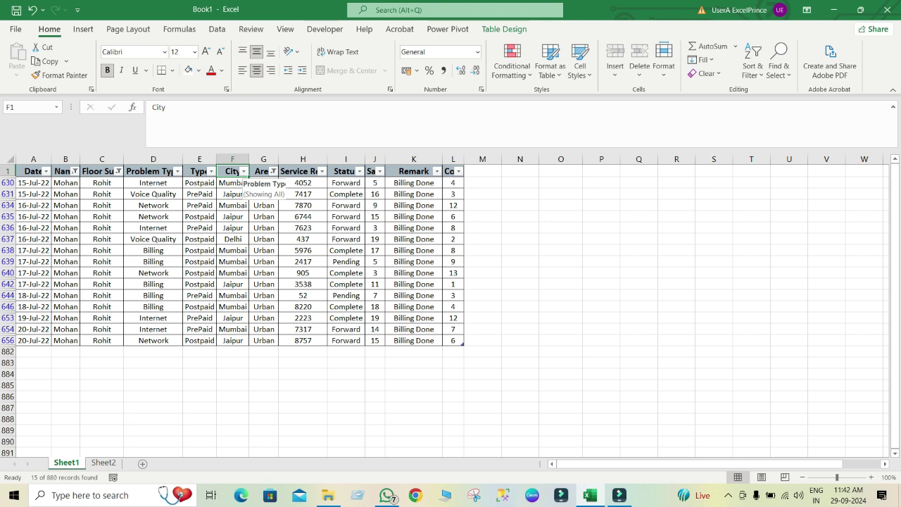
pyautogui.hotkey('alt', 'Down')
pyautogui.press('space')
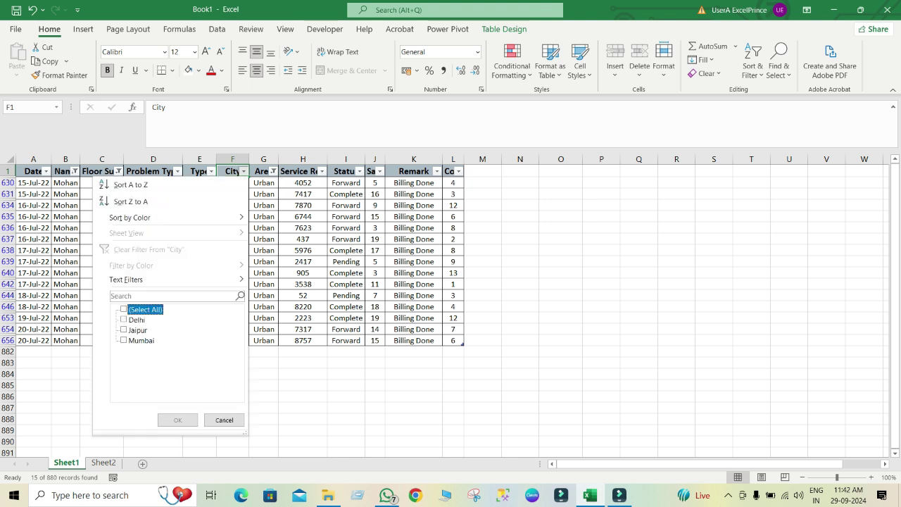
pyautogui.press('Down')
pyautogui.press('Down')
pyautogui.press('Down')
pyautogui.press('space')
pyautogui.press('Tab')
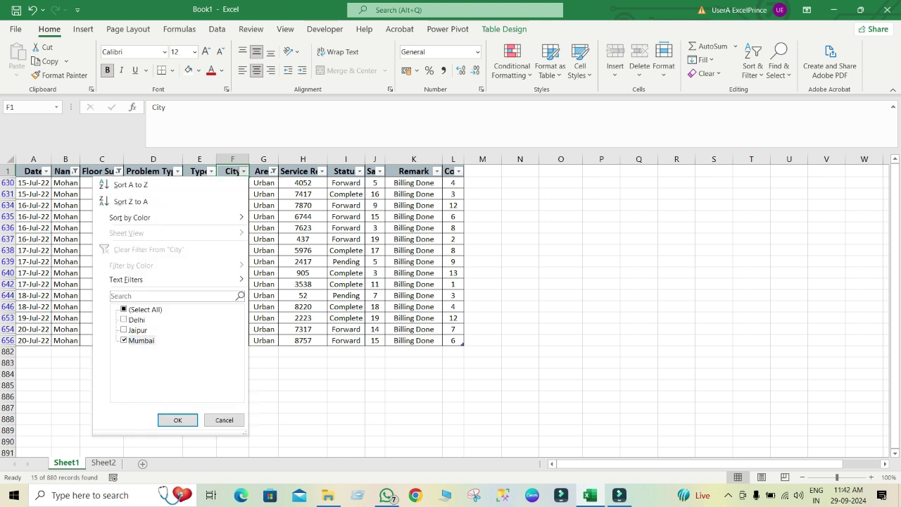
pyautogui.press('Return')
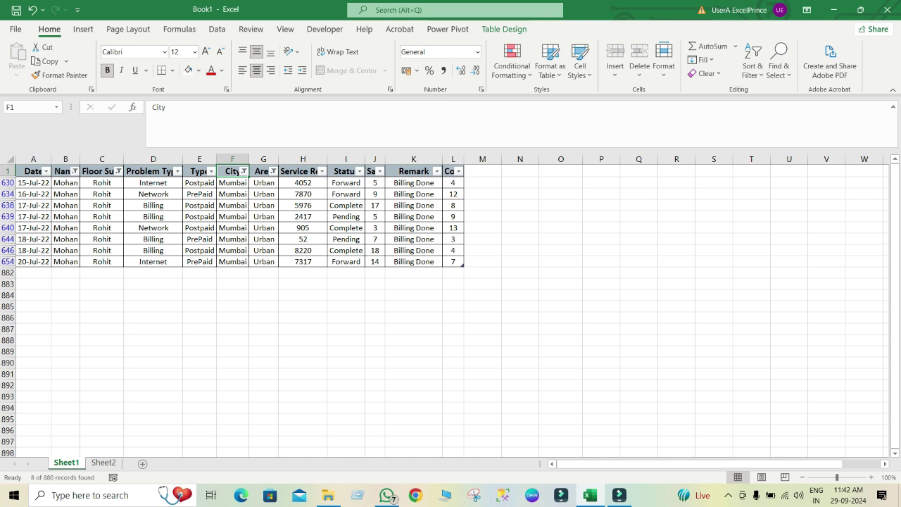
# - Change the Name column's filter to show only the second name in its list
pyautogui.click(66, 183)
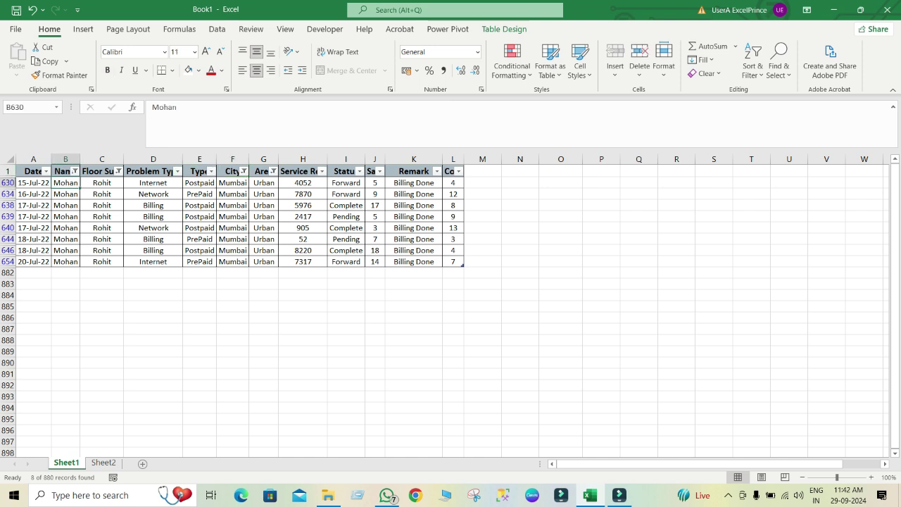
pyautogui.click(74, 171)
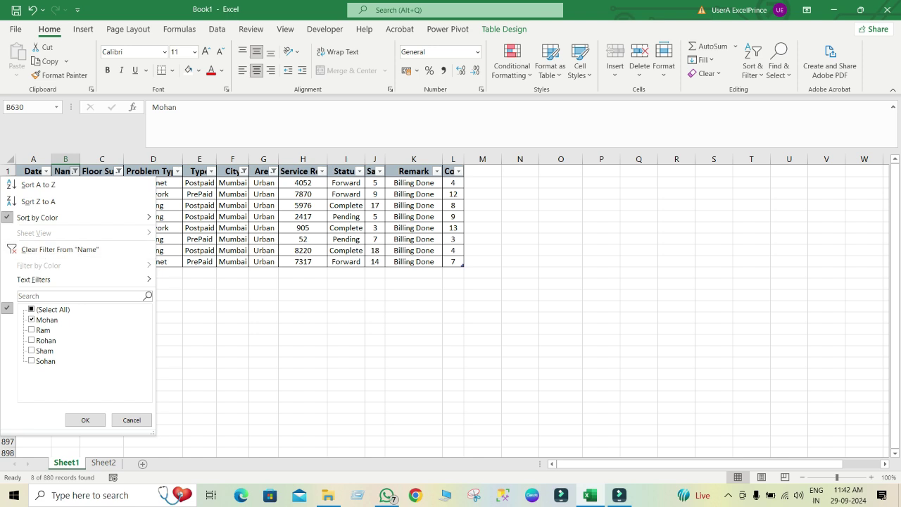
pyautogui.press('space')
pyautogui.press('Down')
pyautogui.press('space')
pyautogui.press('Return')
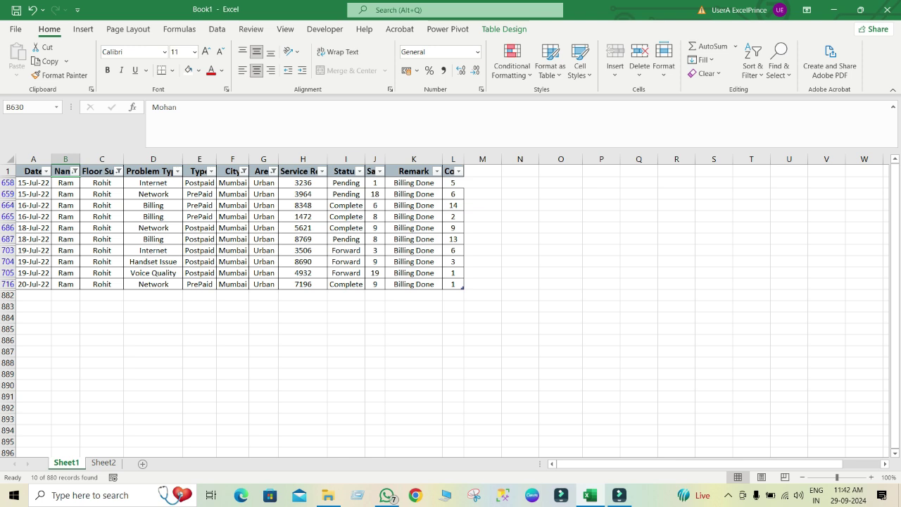
# - Change the Floor Sup. column's filter to show only the second supervisor in its list
pyautogui.click(118, 171)
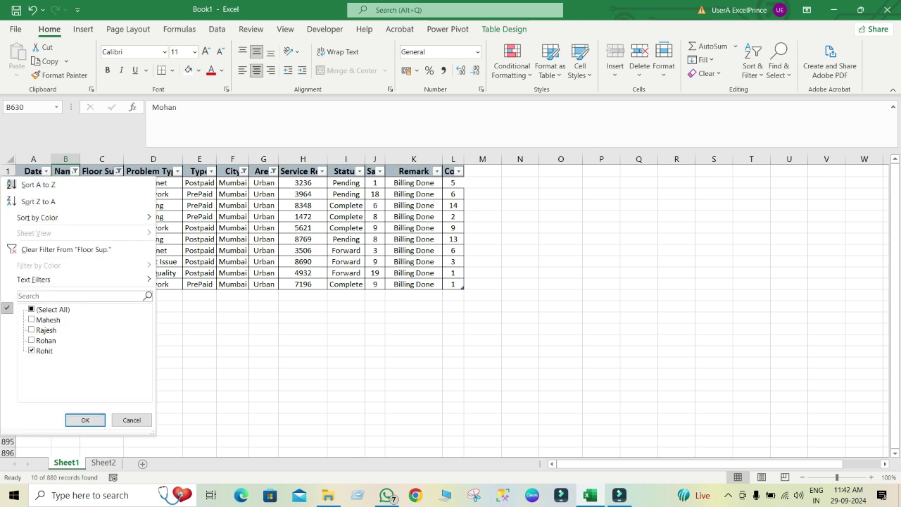
pyautogui.click(32, 350)
pyautogui.click(32, 330)
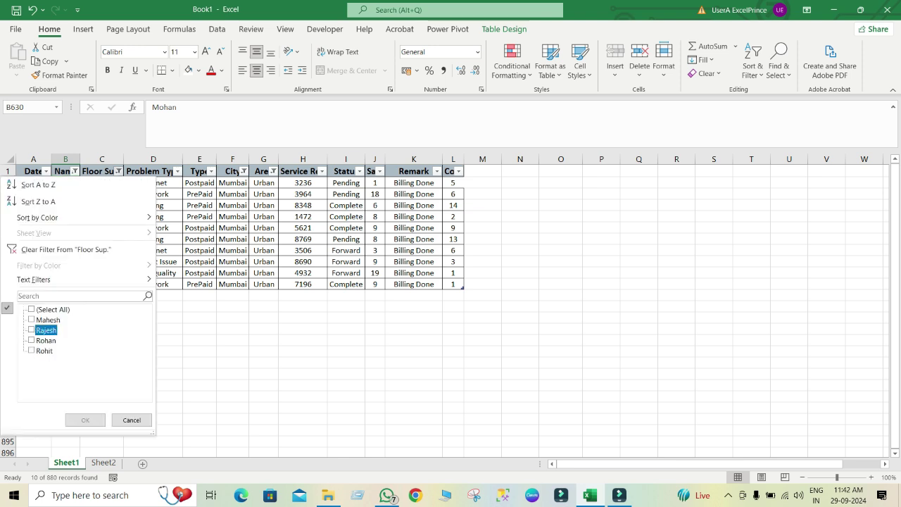
pyautogui.press('Tab')
pyautogui.press('Return')
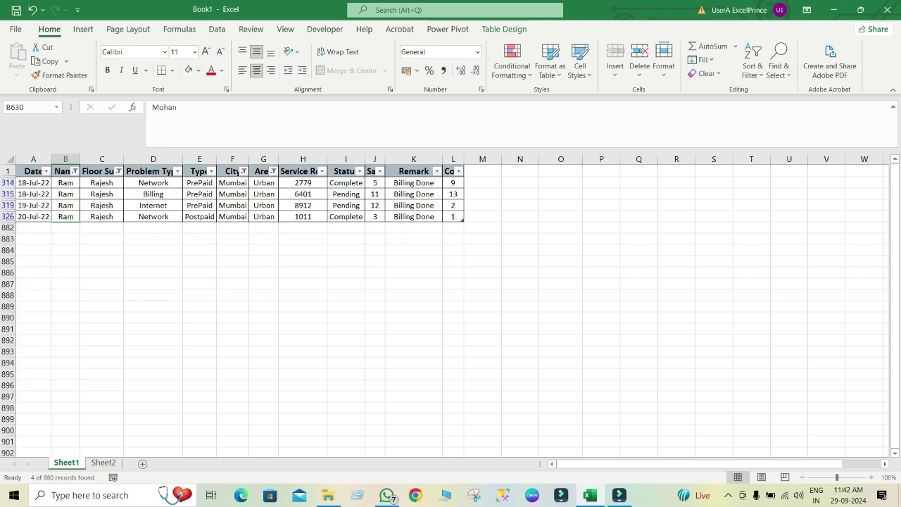
pyautogui.hotkey('shift', 'Right')
pyautogui.hotkey('shift', 'Right')
pyautogui.hotkey('shift', 'Right')
pyautogui.hotkey('shift', 'Right')
pyautogui.hotkey('shift', 'Right')
pyautogui.hotkey('shift', 'Right')
pyautogui.hotkey('shift', 'Right')
pyautogui.hotkey('shift', 'Right')
pyautogui.hotkey('shift', 'Right')
pyautogui.hotkey('shift', 'Right')
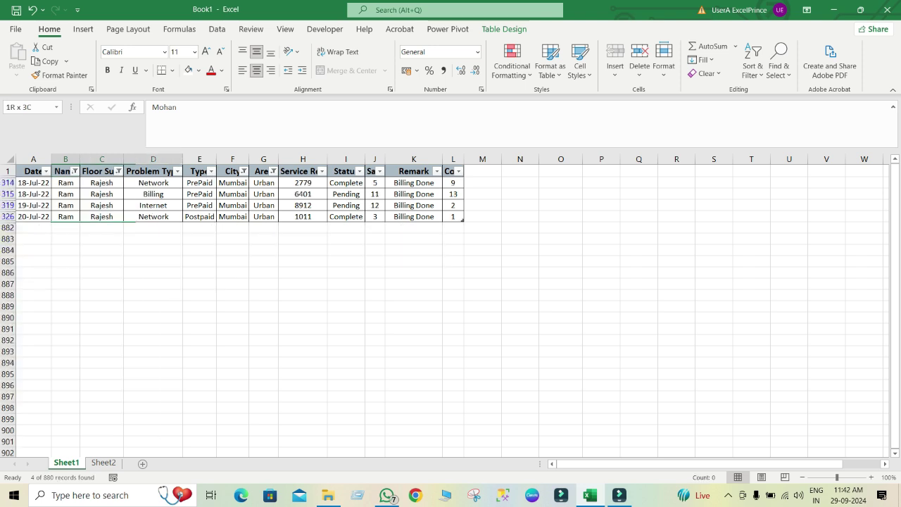
pyautogui.write('L')
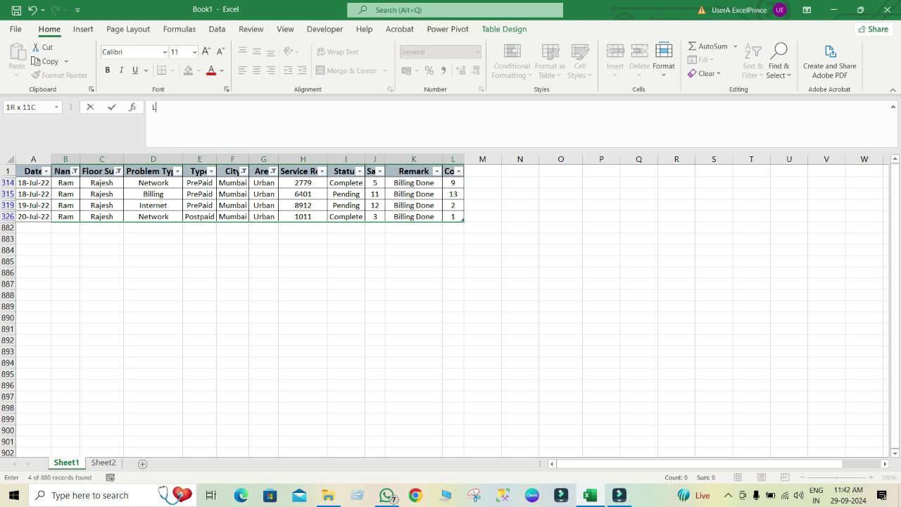
pyautogui.click(303, 228)
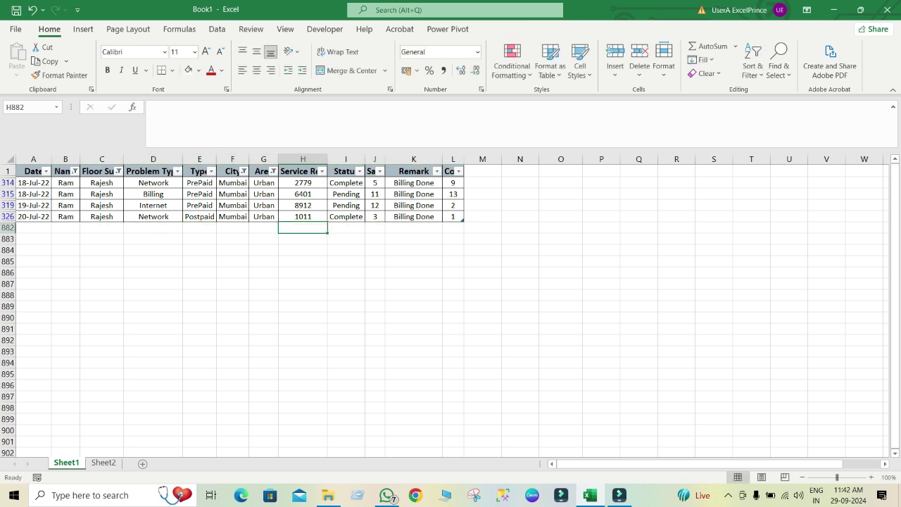
# - Turn off the table's filter buttons so that all column filters are removed
pyautogui.hotkey('ctrl', 'shift', 'l')
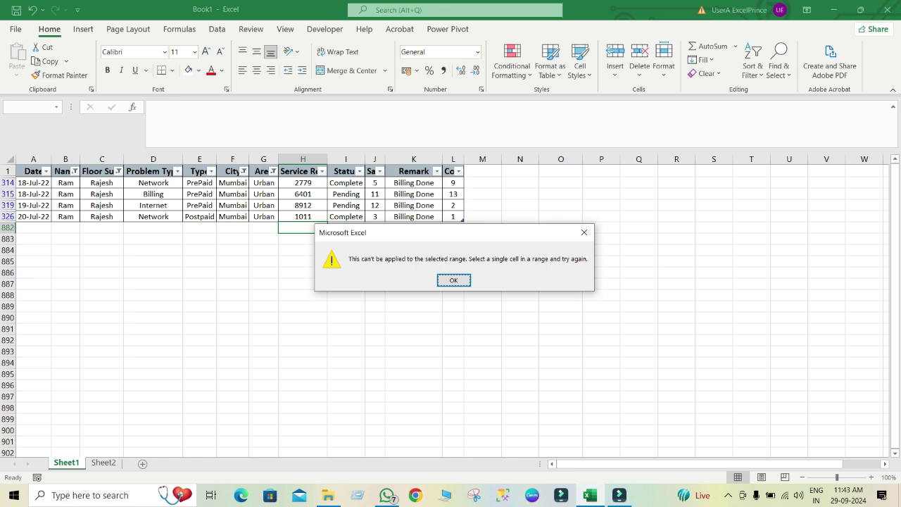
pyautogui.press('Return')
pyautogui.press('Return')
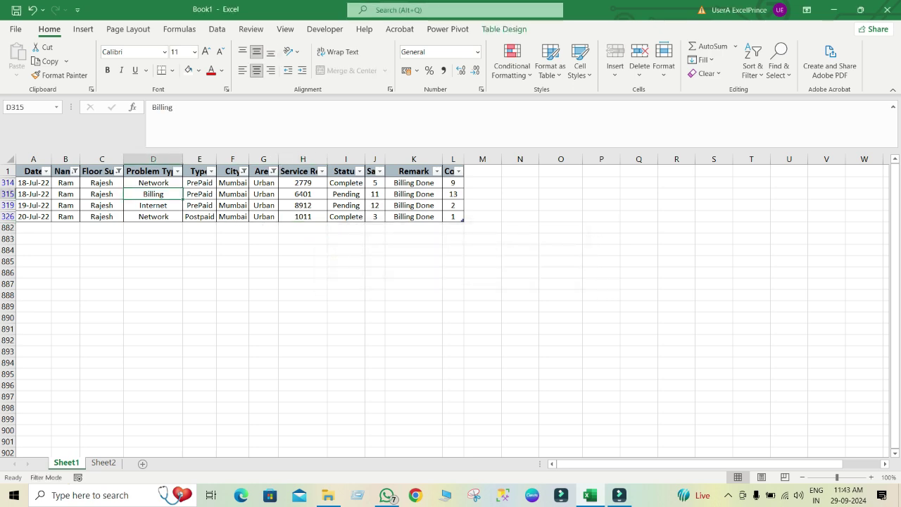
pyautogui.hotkey('ctrl', 'shift', 'l')
pyautogui.click(264, 216)
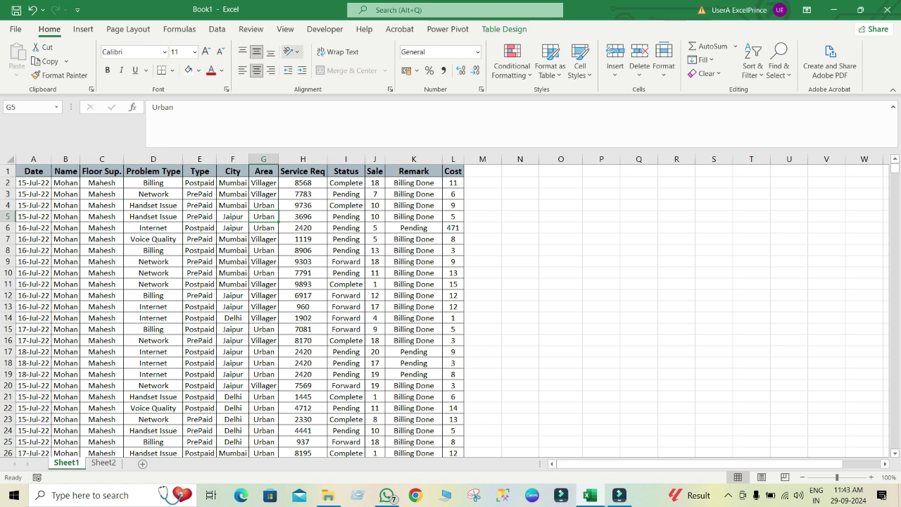
pyautogui.click(217, 29)
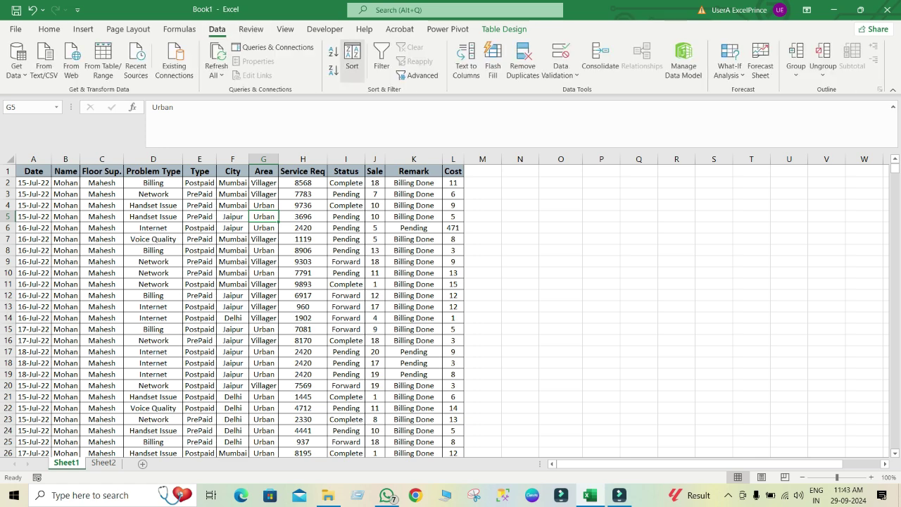
pyautogui.click(352, 61)
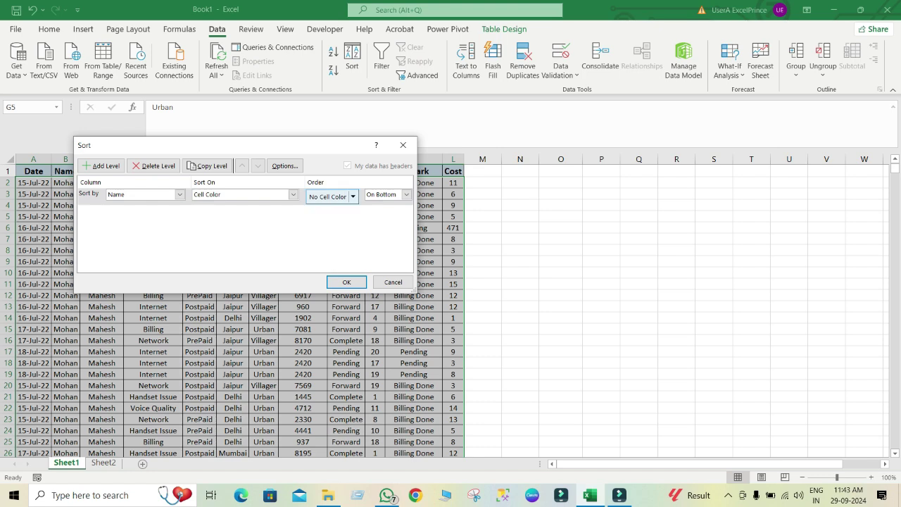
pyautogui.click(393, 281)
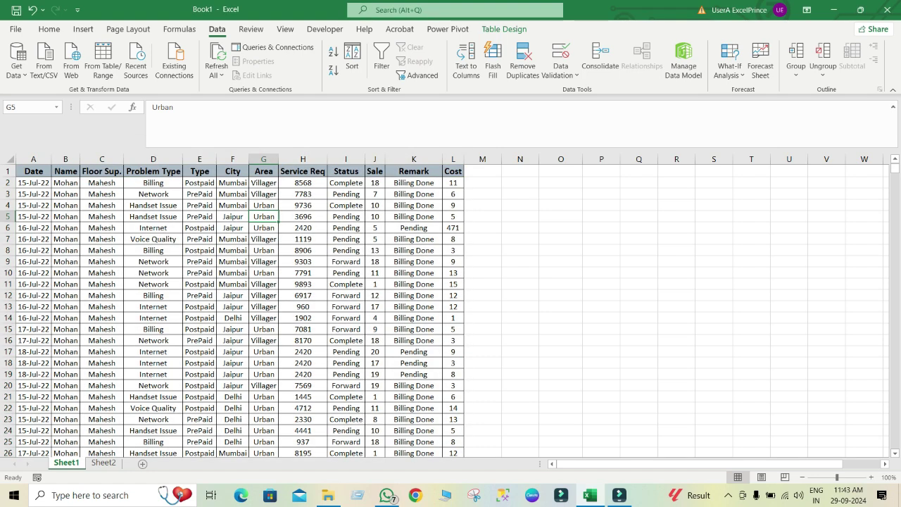
# - Clear the second Name list in cells D1:D20 of Sheet2
pyautogui.click(103, 462)
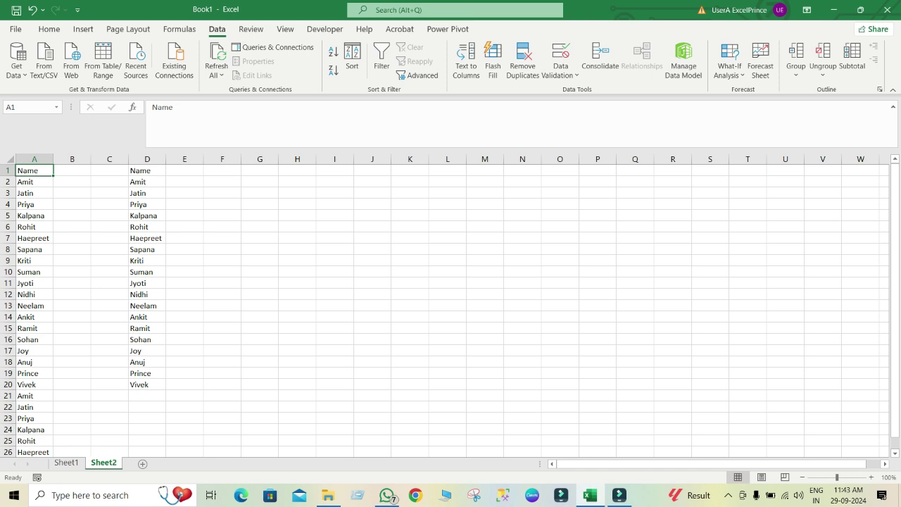
pyautogui.press('Right')
pyautogui.press('Right')
pyautogui.press('Right')
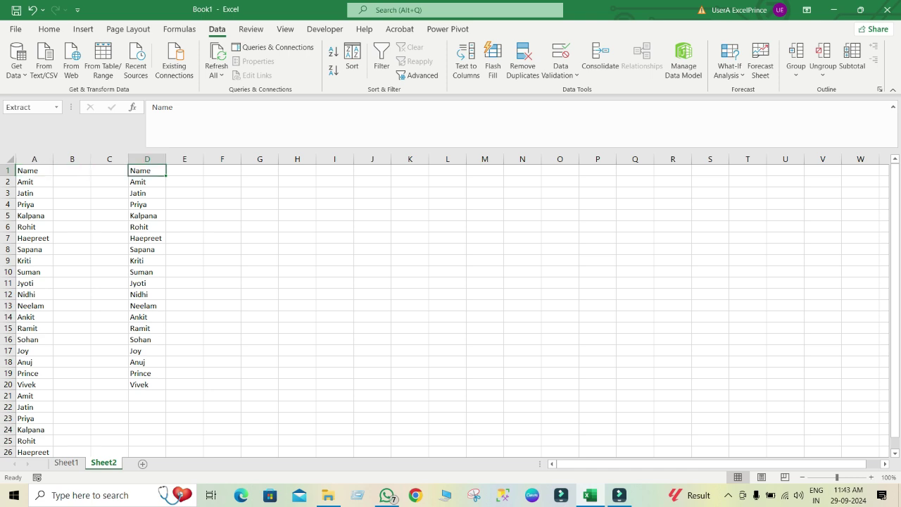
pyautogui.hotkey('ctrl', 'shift', 'Down')
pyautogui.press('Delete')
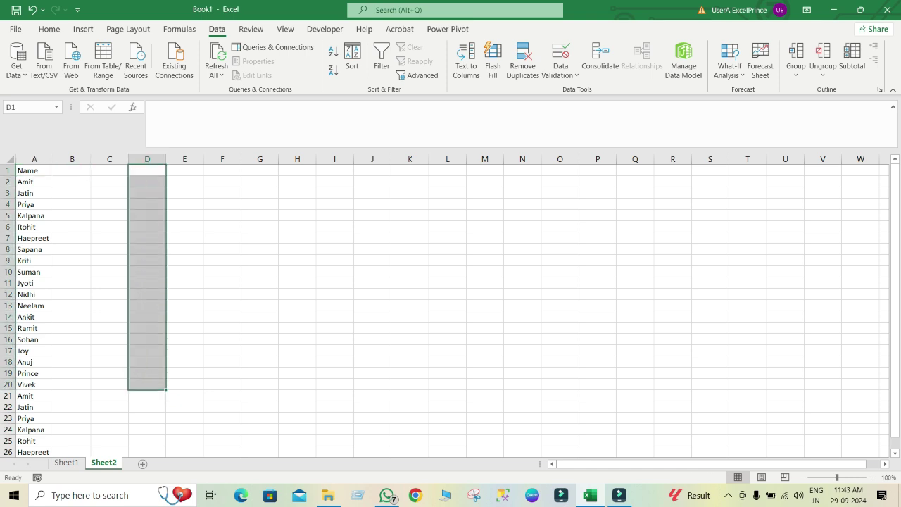
# - Examine the Name list in column A of Sheet2 down past its last entry for repeated names, and return to its first rows
pyautogui.click(33, 181)
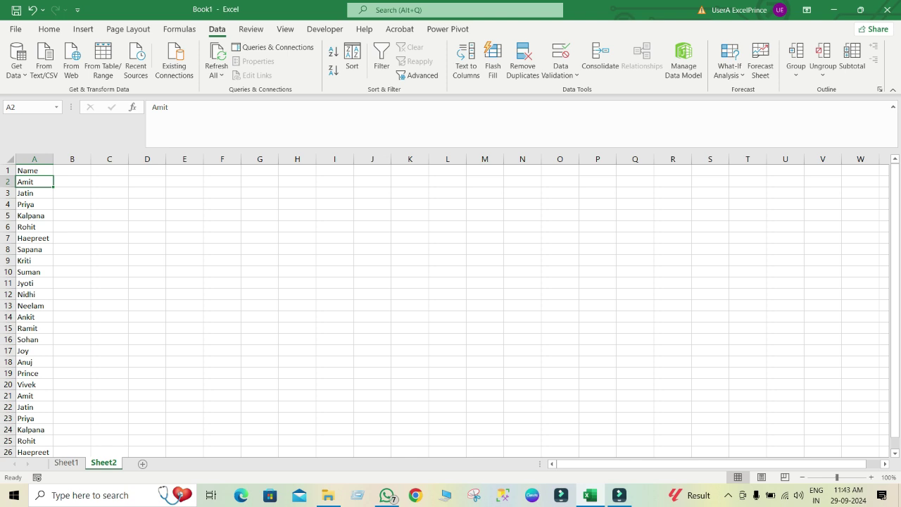
pyautogui.press('Down')
pyautogui.press('Down')
pyautogui.press('Down')
pyautogui.press('Down')
pyautogui.press('Down')
pyautogui.press('Down')
pyautogui.press('Down')
pyautogui.press('Down')
pyautogui.press('Down')
pyautogui.press('Down')
pyautogui.press('Down')
pyautogui.press('Down')
pyautogui.press('Down')
pyautogui.press('Down')
pyautogui.press('Down')
pyautogui.press('Down')
pyautogui.press('Down')
pyautogui.press('Down')
pyautogui.press('Down')
pyautogui.press('Down')
pyautogui.press('Down')
pyautogui.press('Down')
pyautogui.press('Down')
pyautogui.press('Down')
pyautogui.press('Down')
pyautogui.press('Down')
pyautogui.press('Down')
pyautogui.press('Down')
pyautogui.press('Down')
pyautogui.press('Down')
pyautogui.press('Down')
pyautogui.press('Down')
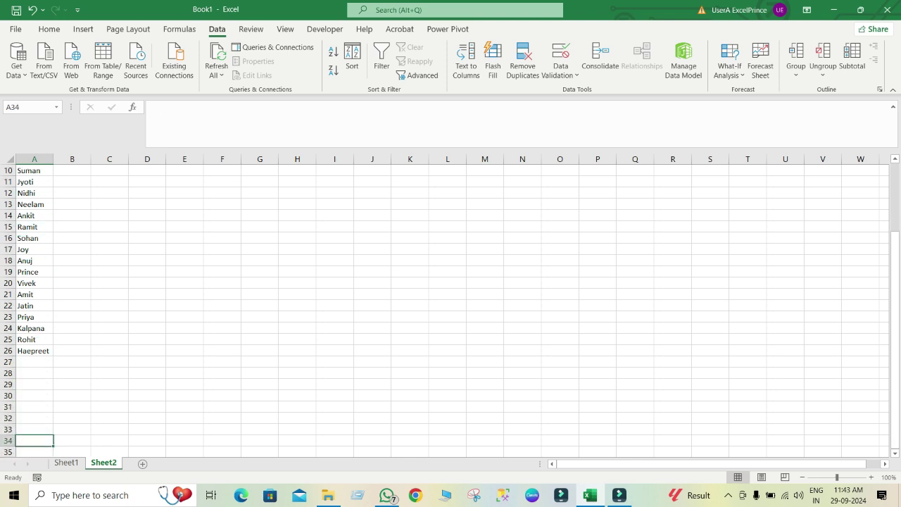
pyautogui.press('Up')
pyautogui.press('Up')
pyautogui.press('Up')
pyautogui.press('Up')
pyautogui.press('Up')
pyautogui.press('Up')
pyautogui.press('Up')
pyautogui.press('Up')
pyautogui.press('Up')
pyautogui.press('Up')
pyautogui.press('Up')
pyautogui.press('Up')
pyautogui.press('Up')
pyautogui.press('Up')
pyautogui.press('Up')
pyautogui.press('Up')
pyautogui.press('Up')
pyautogui.press('Up')
pyautogui.hotkey('ctrl', 'Home')
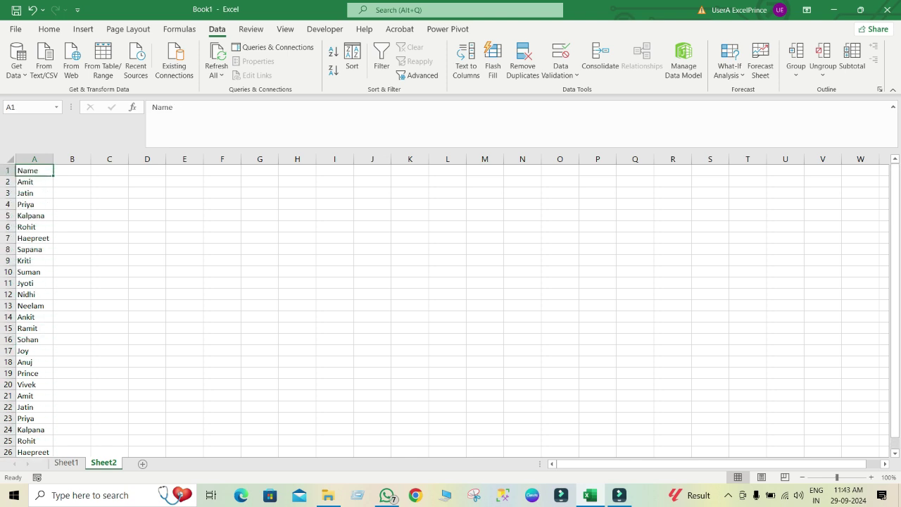
pyautogui.press('Down')
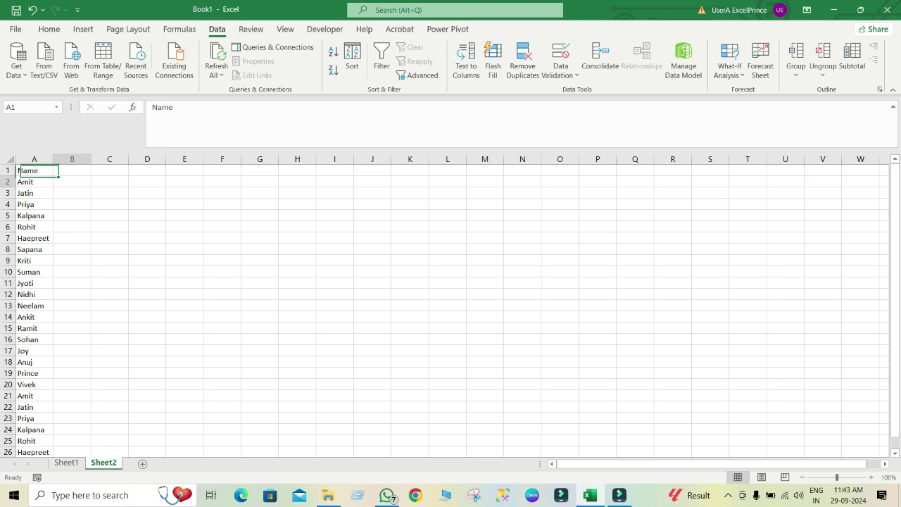
# - Filter the Name list A1:A26 in place to unique records only using Advanced Filter, and undo that filter
pyautogui.press('Right')
pyautogui.press('Right')
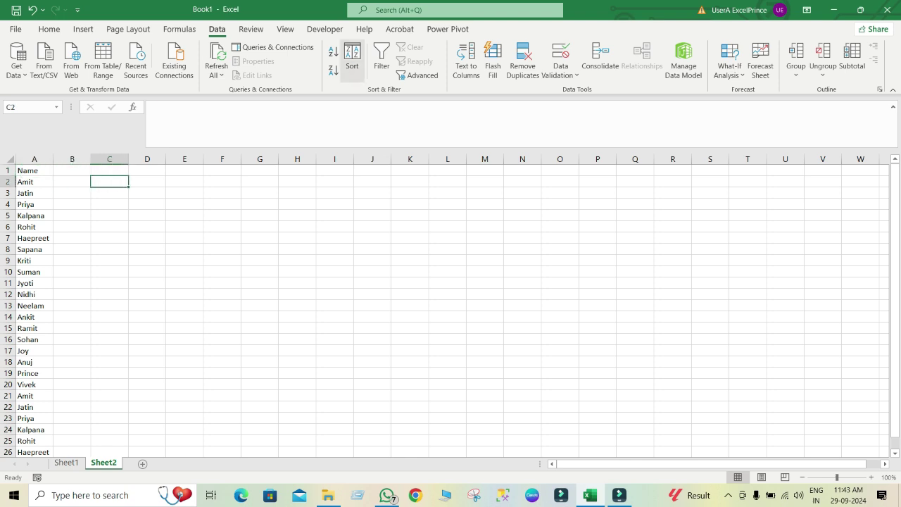
pyautogui.click(418, 75)
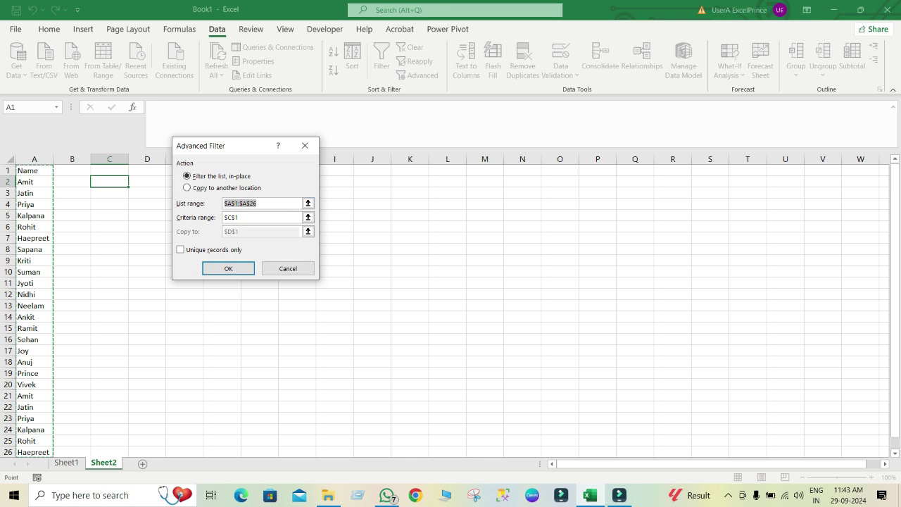
pyautogui.click(180, 249)
pyautogui.click(228, 268)
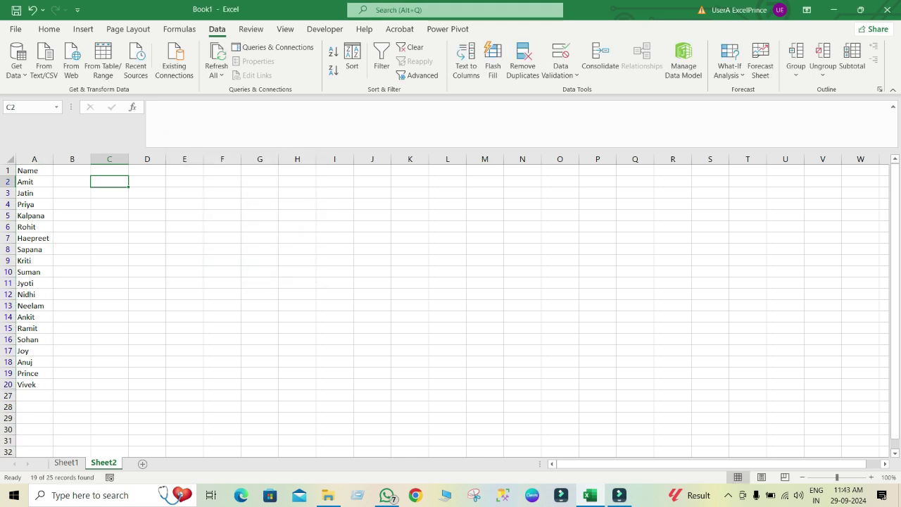
pyautogui.hotkey('ctrl', 'z')
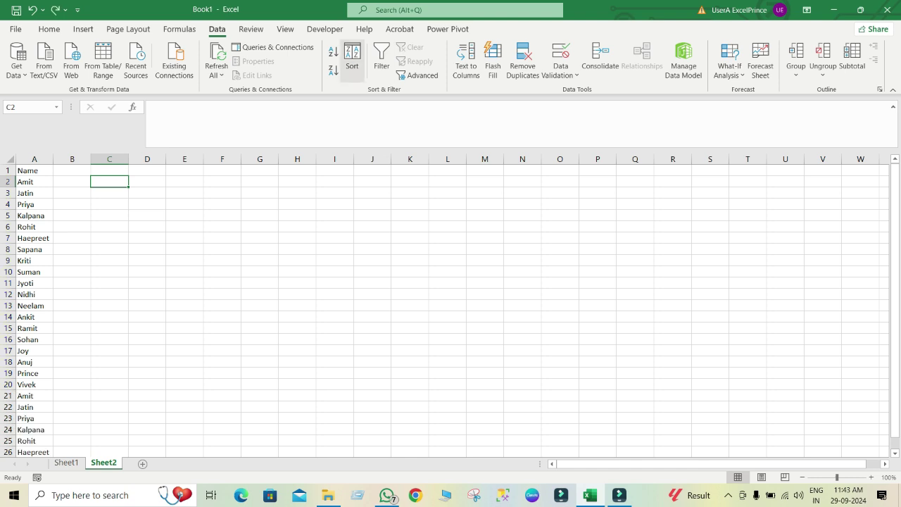
# - Copy only the unique records of A1:A26 to D1 with Advanced Filter, using cell D1 as the criteria range
pyautogui.click(418, 75)
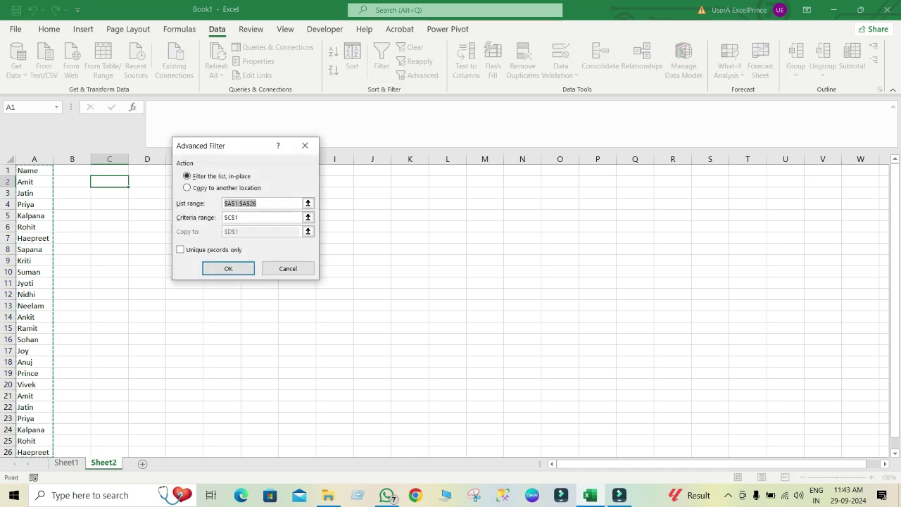
pyautogui.click(186, 188)
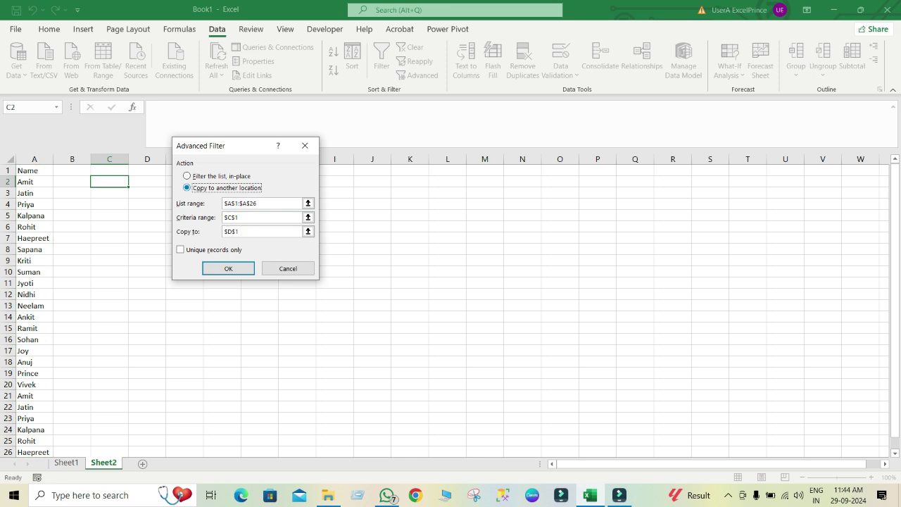
pyautogui.click(180, 249)
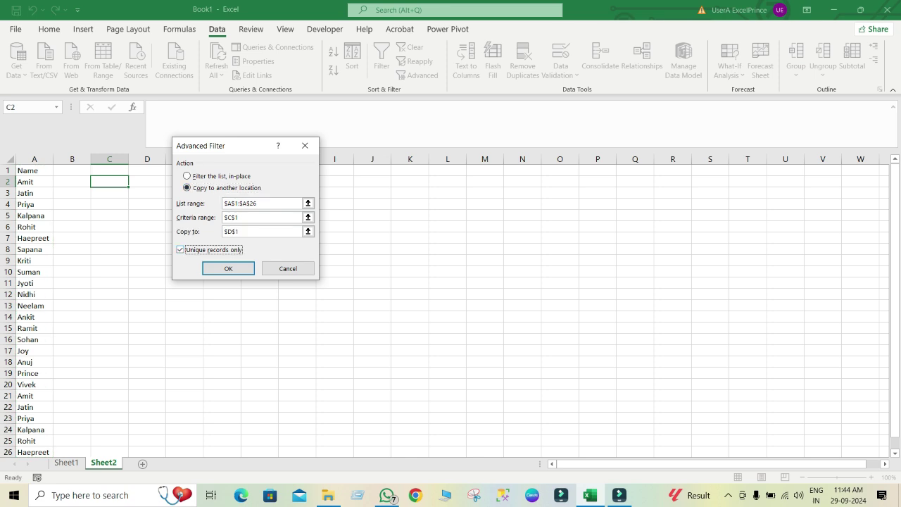
pyautogui.click(240, 217)
pyautogui.press('BackSpace')
pyautogui.press('BackSpace')
pyautogui.click(146, 171)
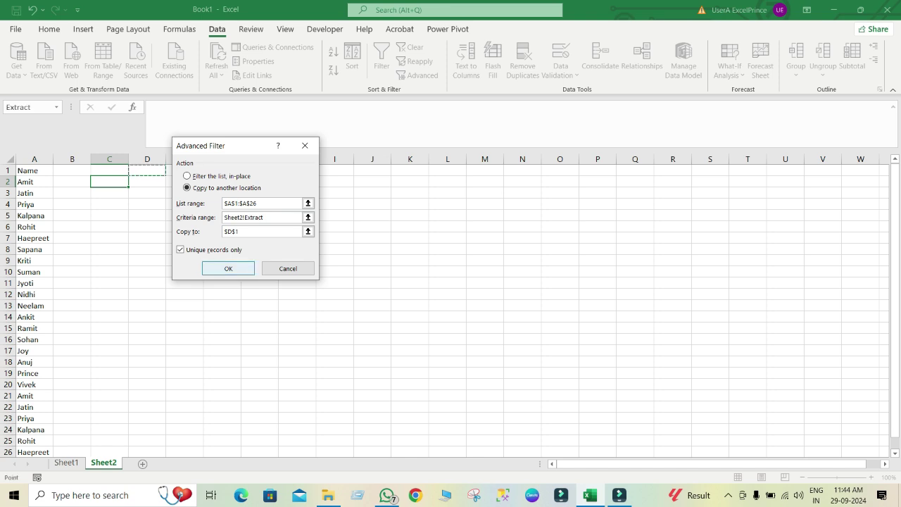
pyautogui.press('Return')
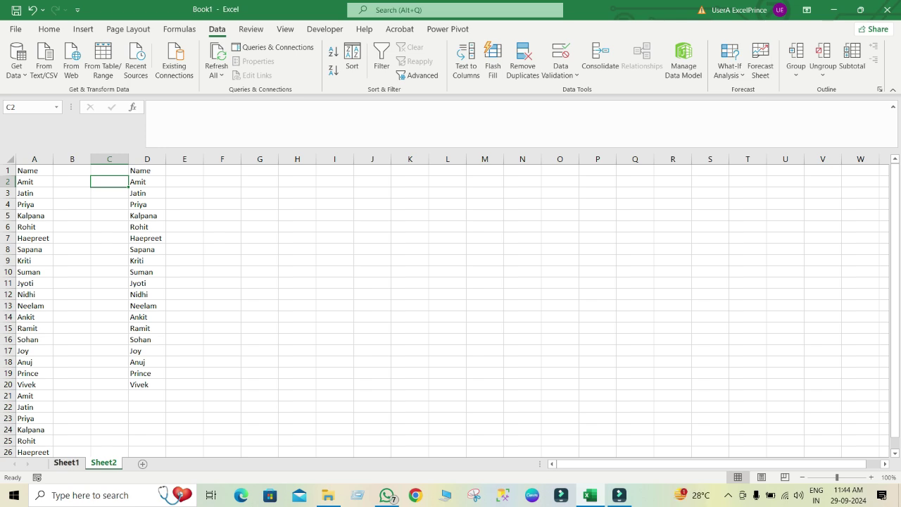
# - Copy the Floor Sup. header and its first value from C1:C2 of Sheet1 to N1:N2
pyautogui.click(66, 462)
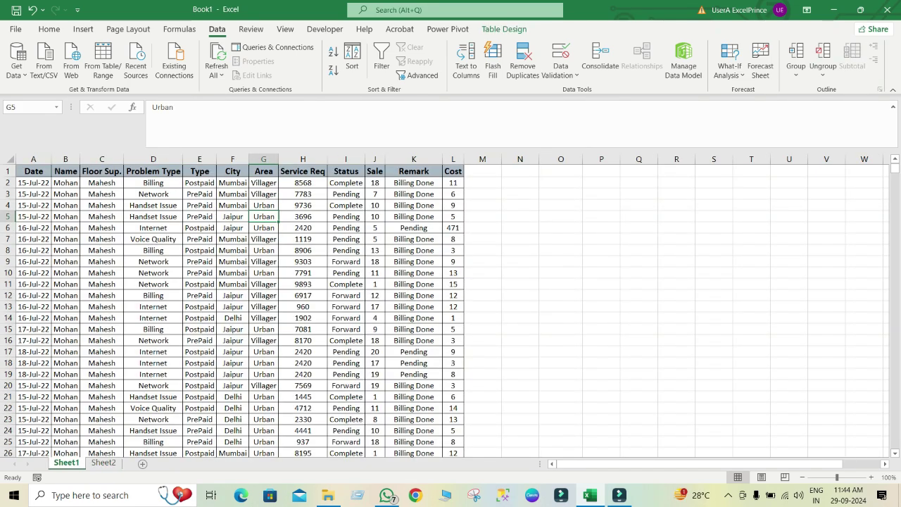
pyautogui.click(102, 171)
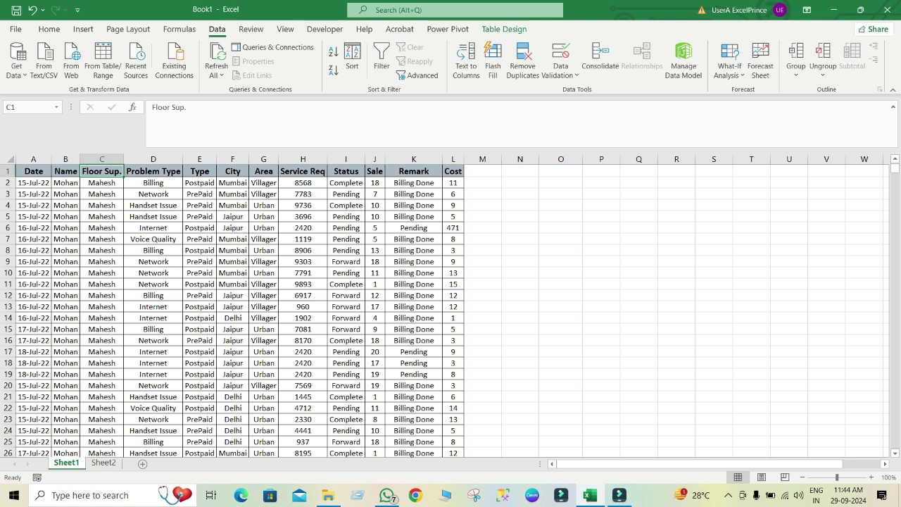
pyautogui.hotkey('shift', 'Down')
pyautogui.moveTo(101, 171); pyautogui.dragTo(102, 184)
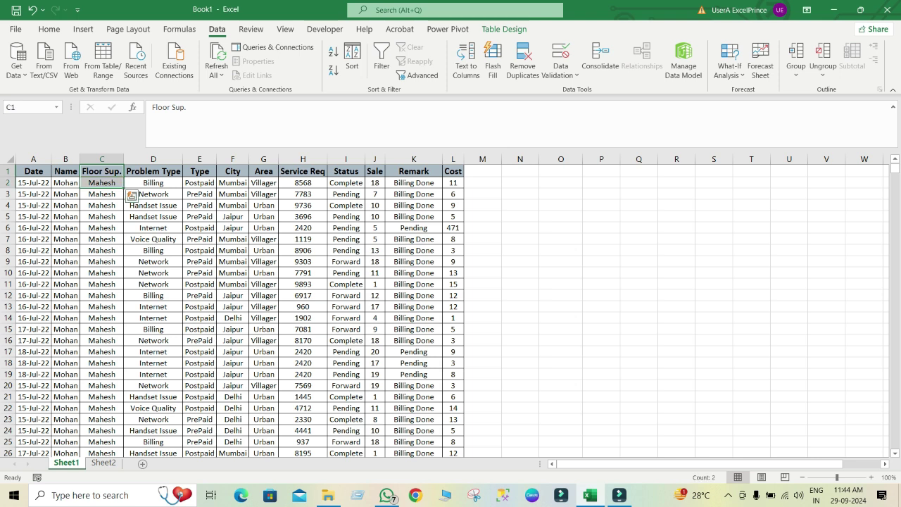
pyautogui.hotkey('ctrl', 'c')
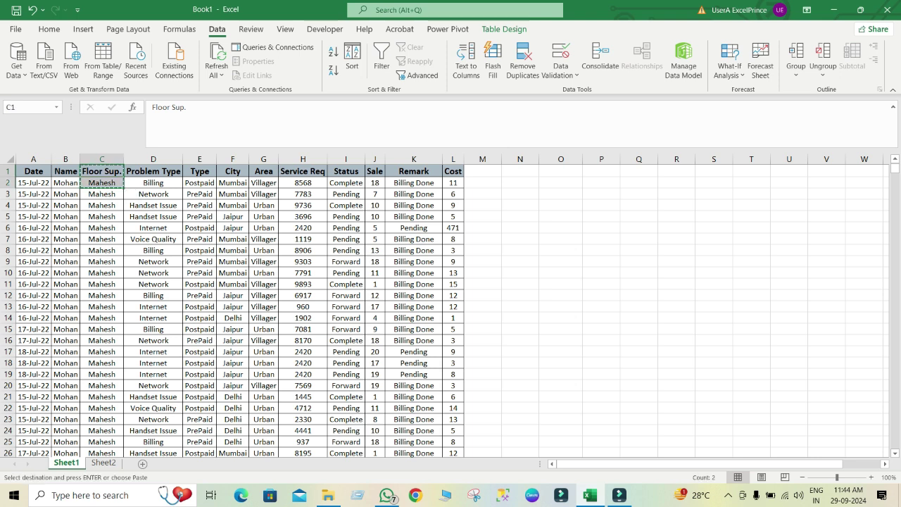
pyautogui.click(520, 171)
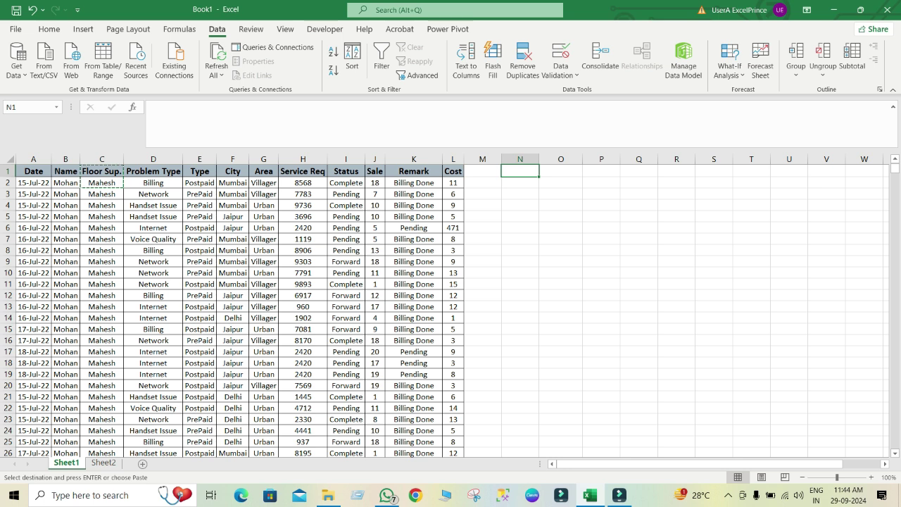
pyautogui.hotkey('ctrl', 'v')
# - Apply the source column width to the pasted Floor Sup. criteria cells in column N
pyautogui.press('ctrl')
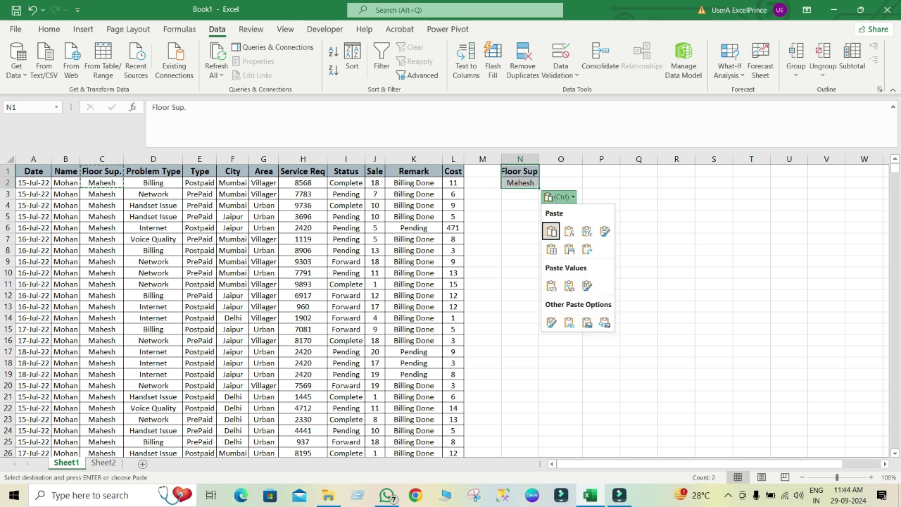
pyautogui.press('Escape')
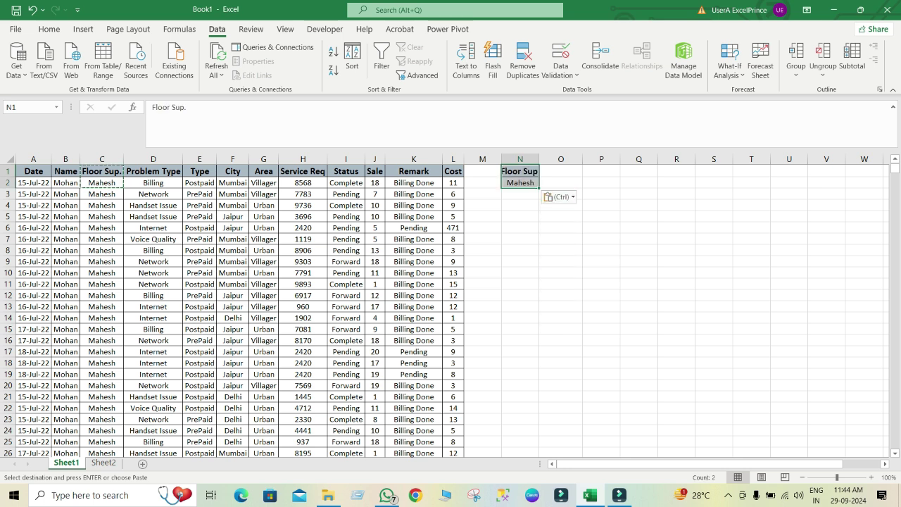
pyautogui.press('ctrl')
pyautogui.press('w')
pyautogui.click(523, 205)
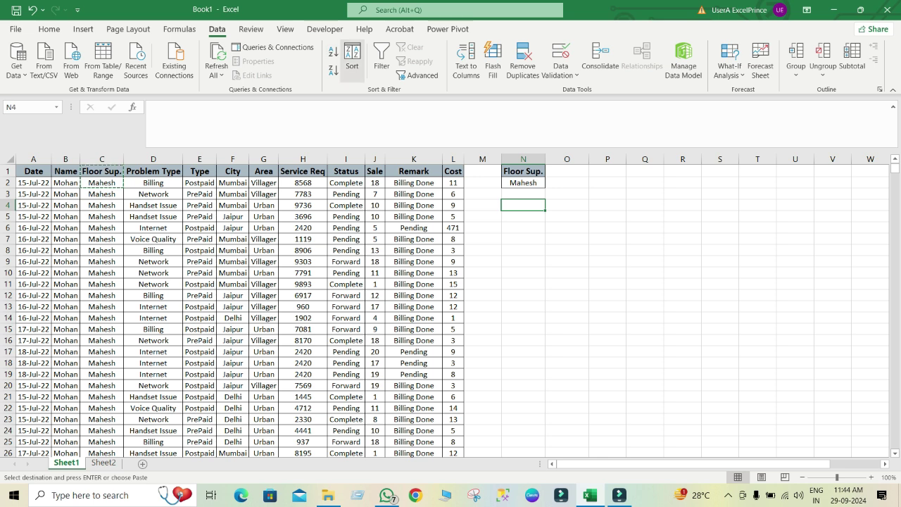
# - Set up an Advanced Filter on A1:L881 that copies unique records only to another location, with N1:N2 as the criteria range
pyautogui.click(419, 75)
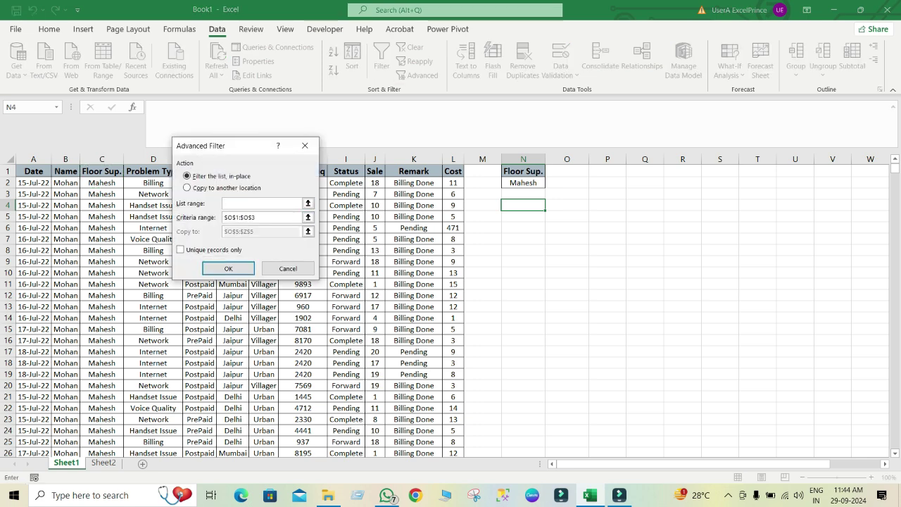
pyautogui.click(288, 268)
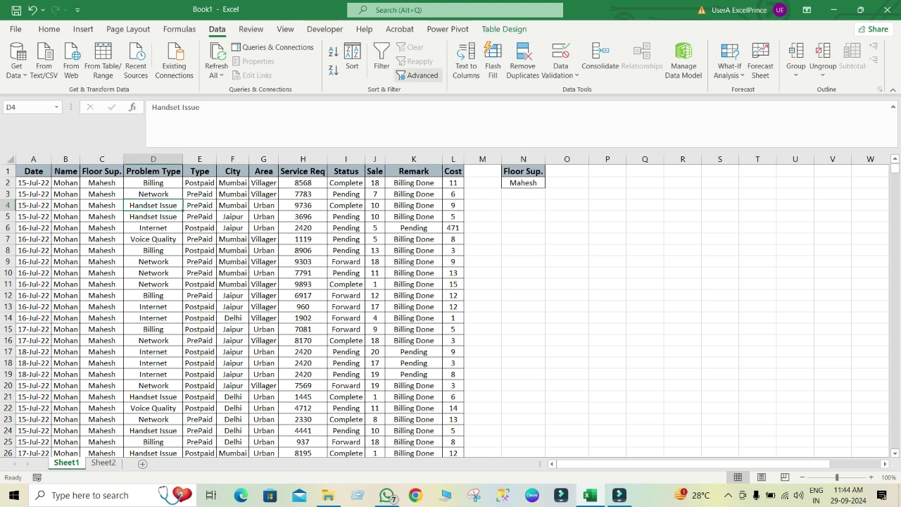
pyautogui.click(420, 74)
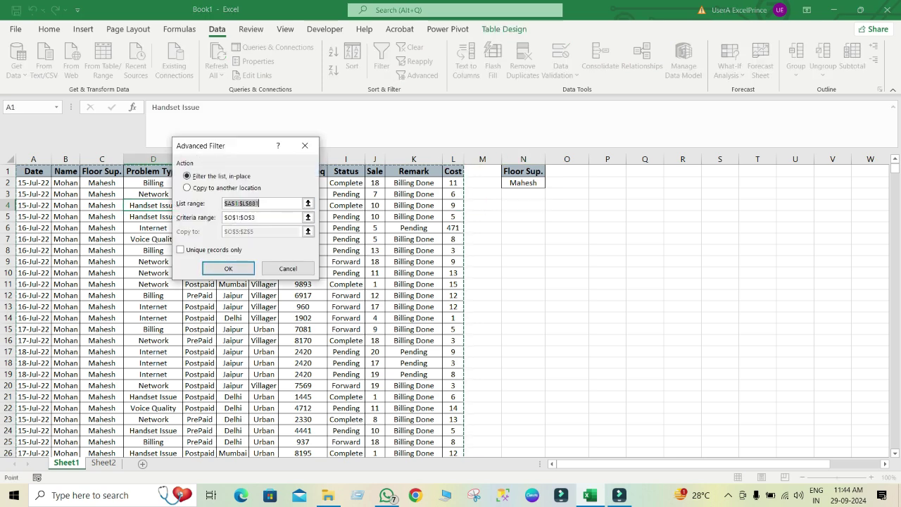
pyautogui.click(308, 217)
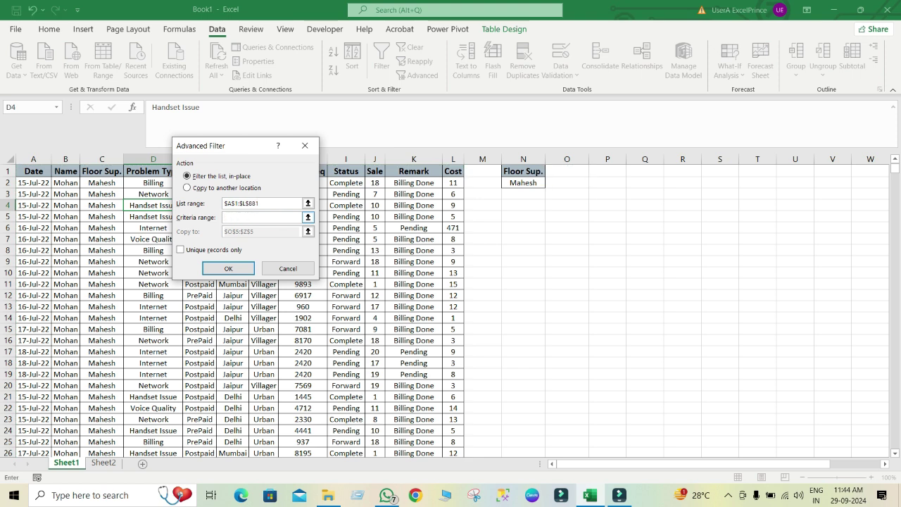
pyautogui.click(180, 250)
pyautogui.hotkey('alt', 'o')
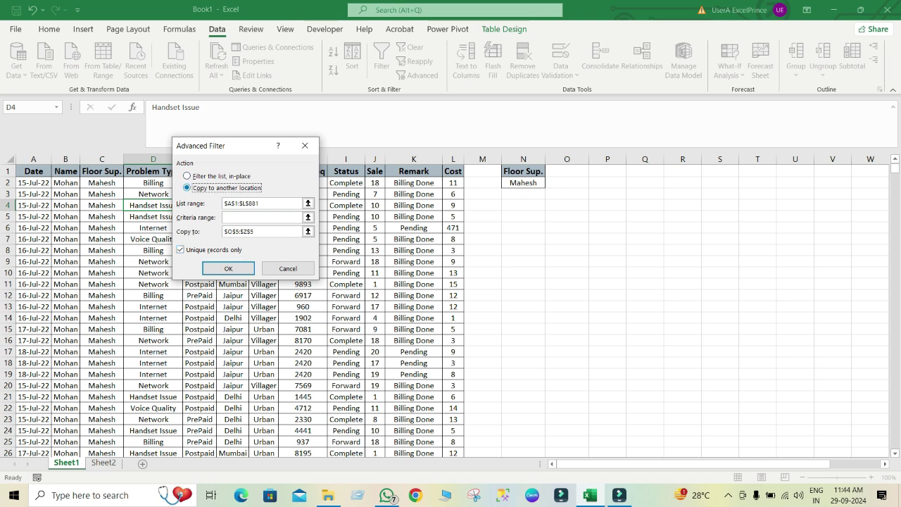
pyautogui.hotkey('alt', 'c')
pyautogui.click(523, 171)
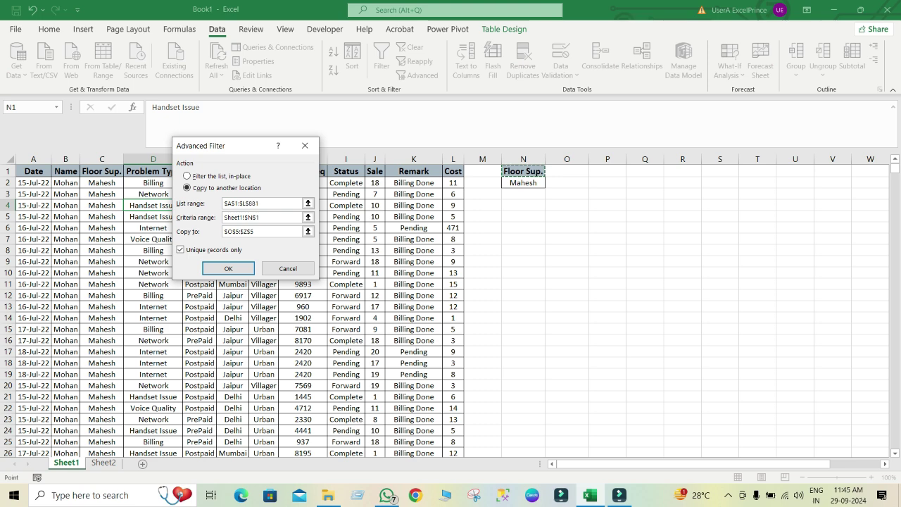
pyautogui.hotkey('shift', 'Down')
pyautogui.press('Tab')
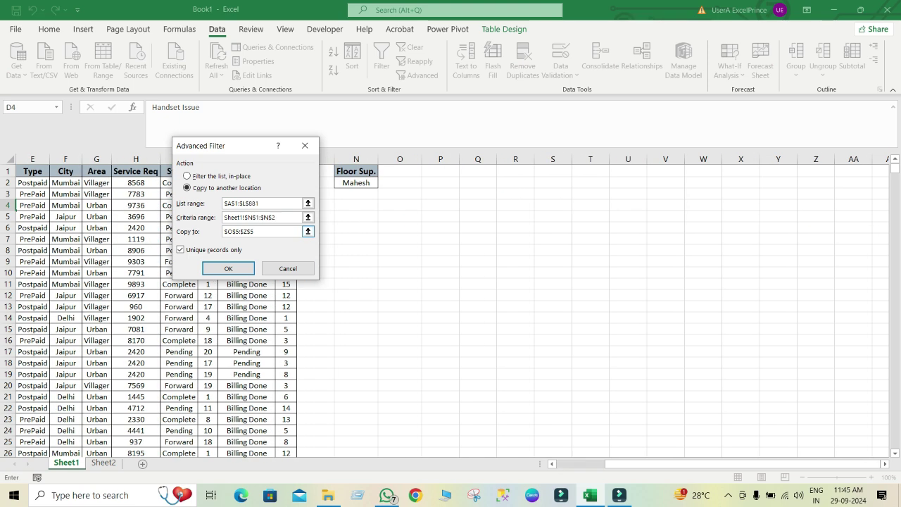
# - Set the Advanced Filter's copy destination to cell P2 and run the extraction
pyautogui.press('BackSpace')
pyautogui.press('BackSpace')
pyautogui.press('BackSpace')
pyautogui.press('BackSpace')
pyautogui.press('BackSpace')
pyautogui.press('BackSpace')
pyautogui.press('BackSpace')
pyautogui.click(440, 183)
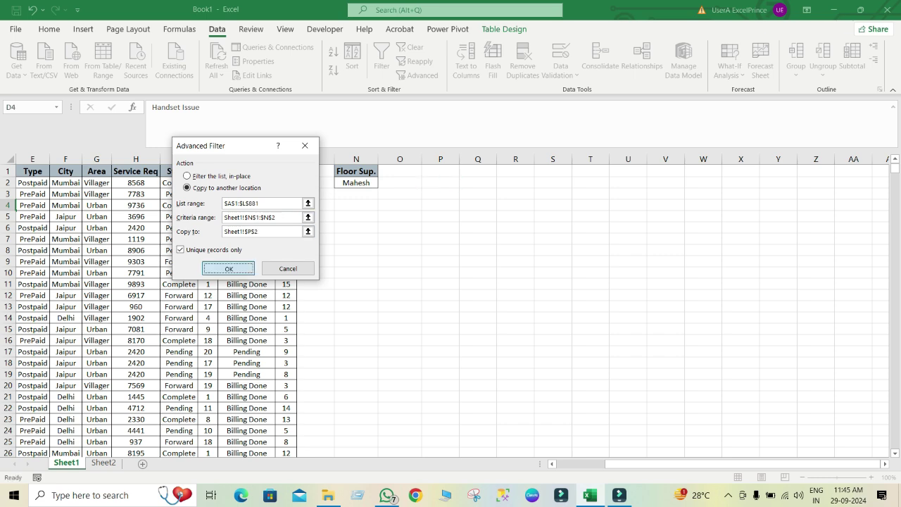
pyautogui.click(229, 268)
# - Examine the Floor Sup. and Name columns of the extracted records to check that they match the supervisor criterion
pyautogui.click(459, 296)
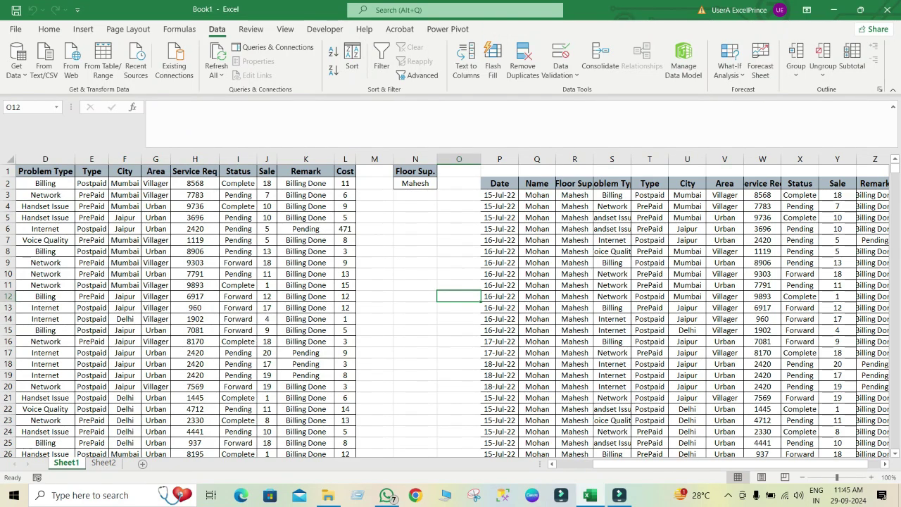
pyautogui.click(575, 296)
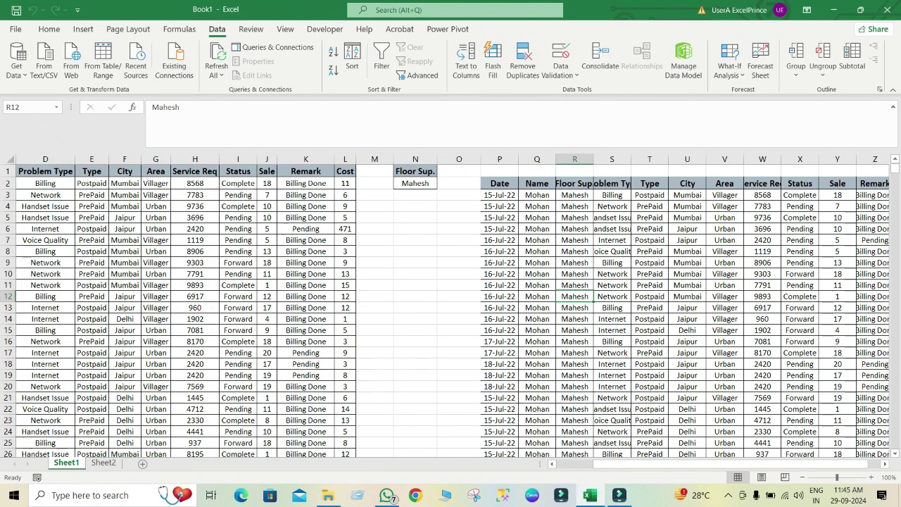
pyautogui.moveTo(575, 297); pyautogui.dragTo(644, 464)
pyautogui.hotkey('ctrl', 'shift', 'Up')
pyautogui.hotkey('ctrl', 'shift', 'Up')
pyautogui.hotkey('ctrl', 'shift', 'Up')
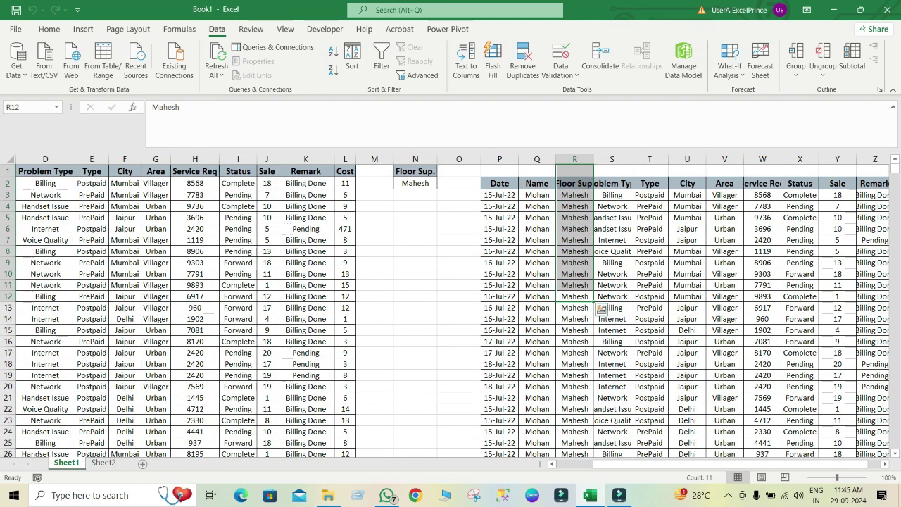
pyautogui.click(574, 229)
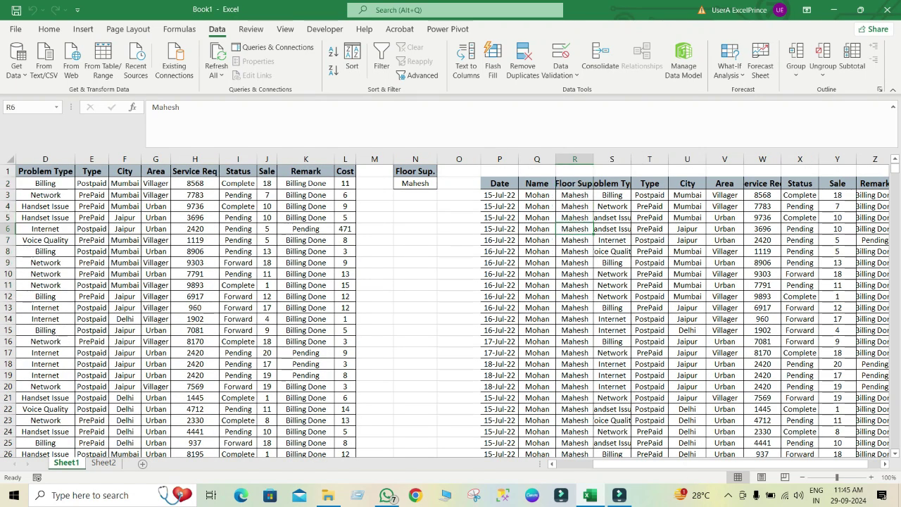
pyautogui.click(574, 285)
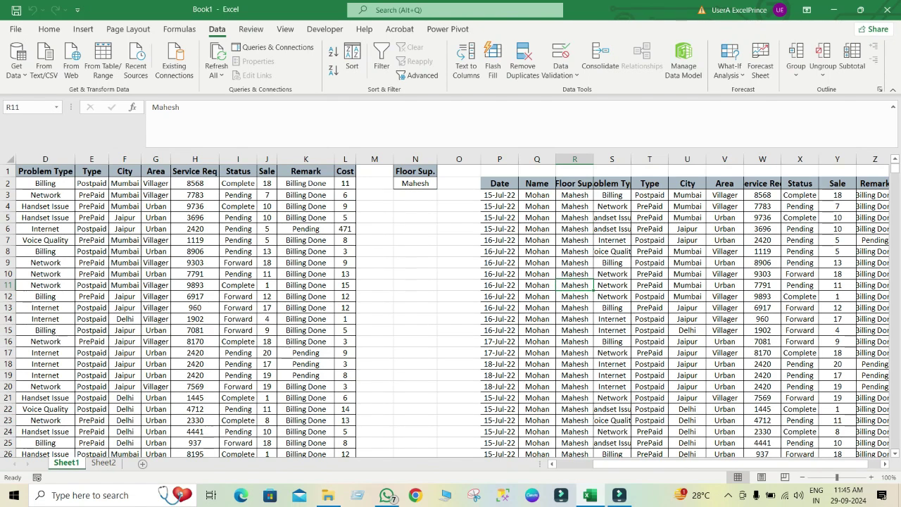
pyautogui.click(460, 263)
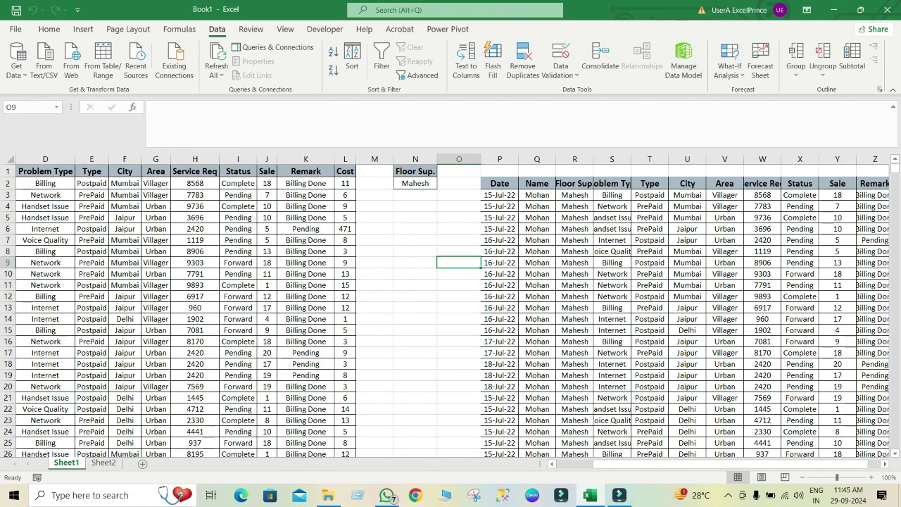
pyautogui.click(538, 263)
pyautogui.press('super+space')
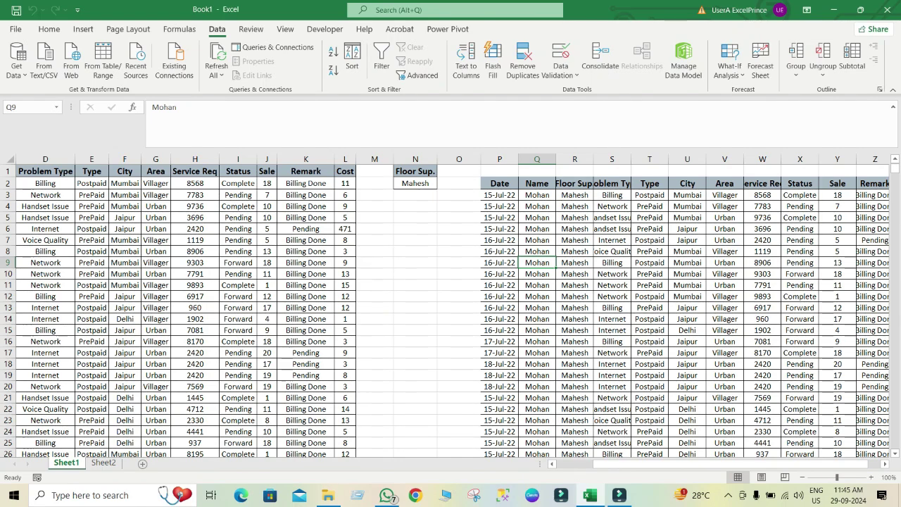
pyautogui.press('Up')
pyautogui.press('Up')
pyautogui.press('Up')
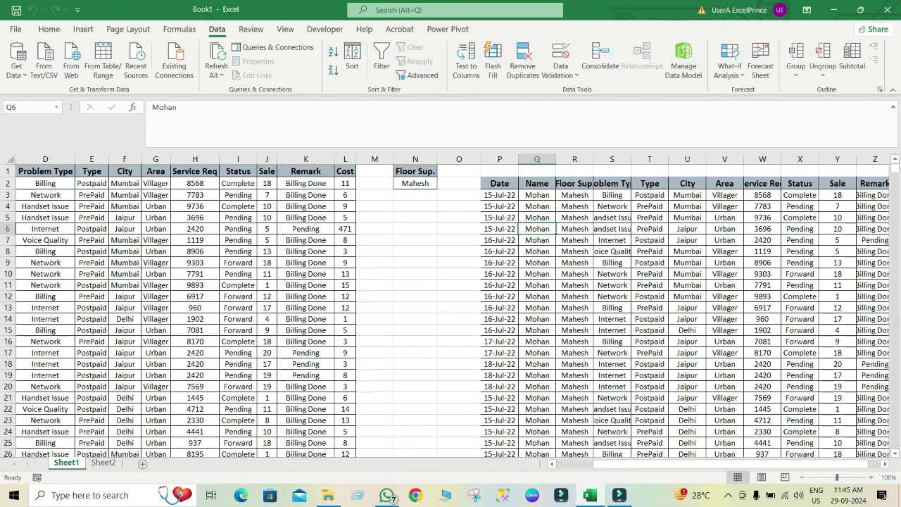
# - Delete the extracted records starting at P2 in columns P to AA and clear their cell formatting
pyautogui.click(500, 183)
pyautogui.hotkey('ctrl', 'shift', 'Right')
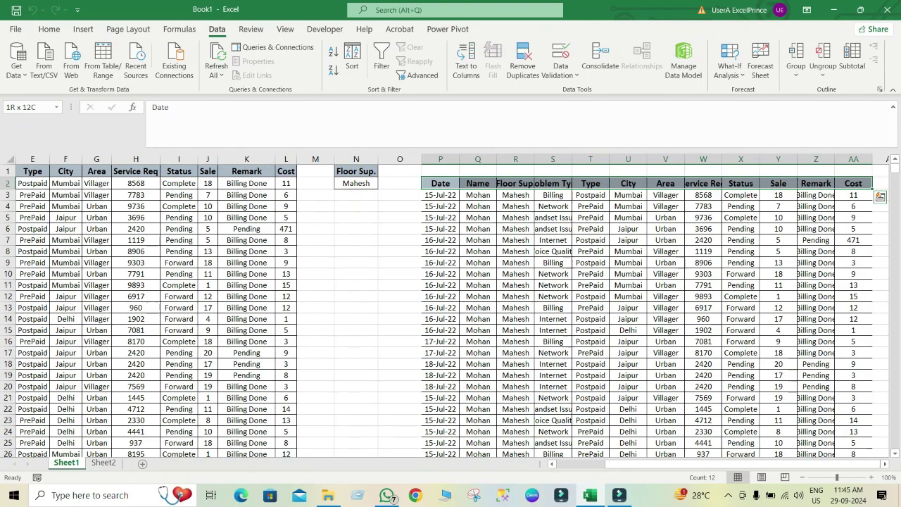
pyautogui.hotkey('ctrl', 'shift', 'Down')
pyautogui.scroll(20, 451, 310)
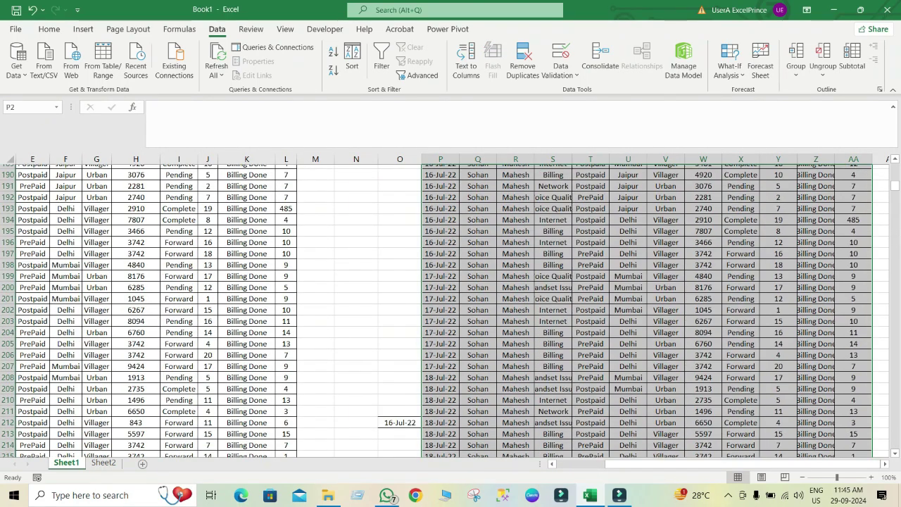
pyautogui.press('Delete')
pyautogui.hotkey('alt', 'h')
pyautogui.press('e')
pyautogui.press('f')
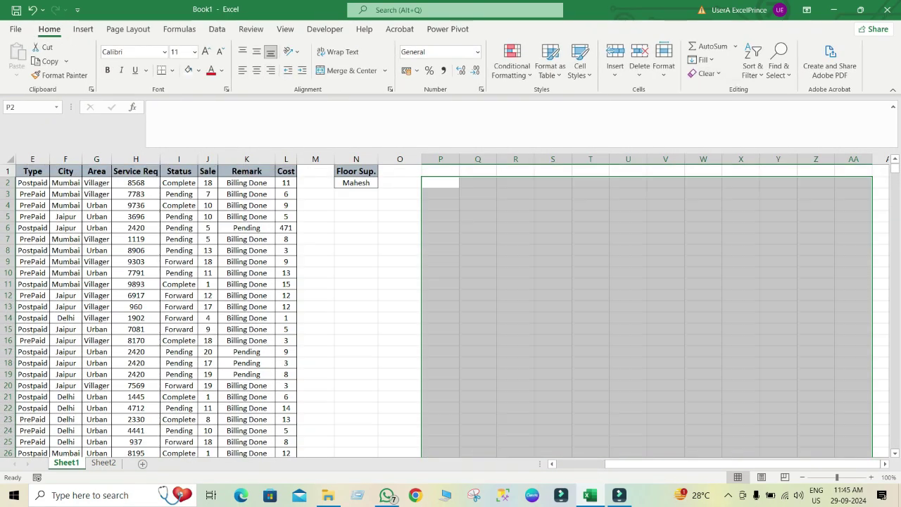
pyautogui.click(400, 205)
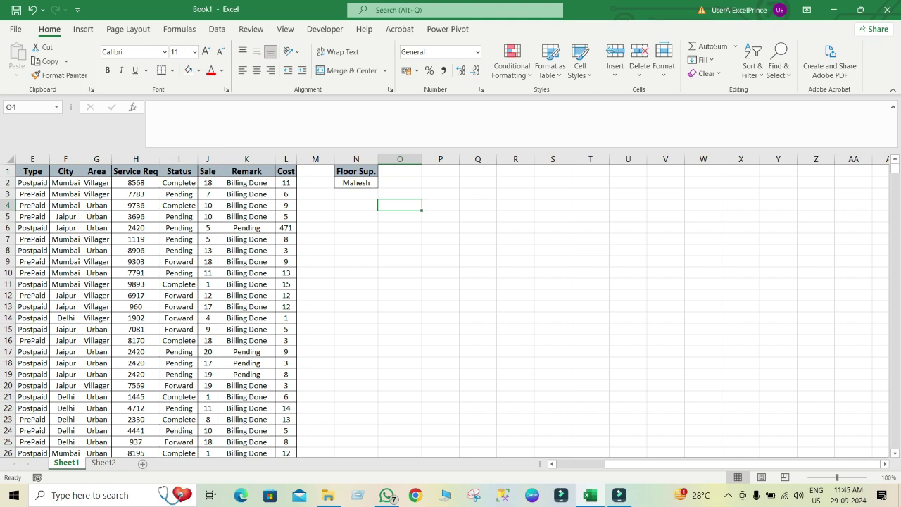
# - Look through the Floor Sup. column of the source table for a supervisor different from the one in N2
pyautogui.click(356, 194)
pyautogui.press('Left')
pyautogui.press('Left')
pyautogui.press('Left')
pyautogui.press('Left')
pyautogui.press('Left')
pyautogui.press('Left')
pyautogui.press('Left')
pyautogui.press('Left')
pyautogui.press('Left')
pyautogui.press('Left')
pyautogui.press('Left')
pyautogui.press('Left')
pyautogui.press('Left')
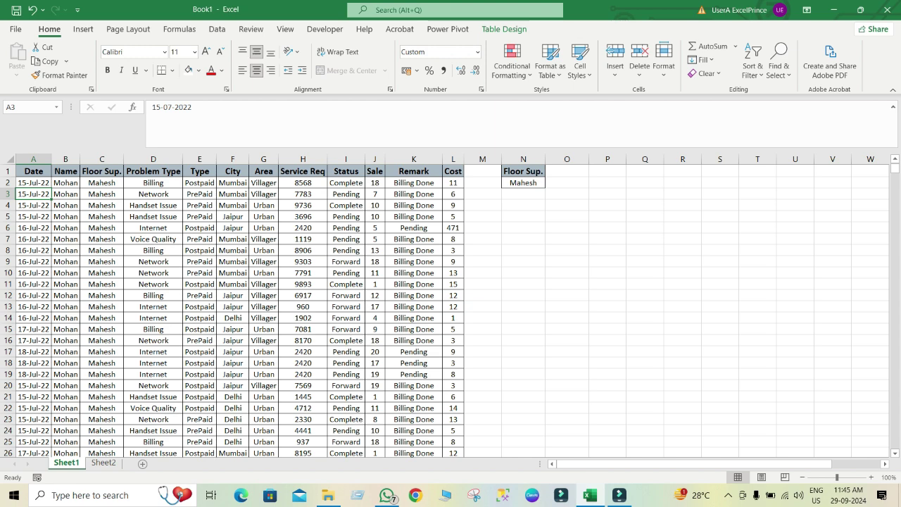
pyautogui.click(101, 295)
pyautogui.press('Down')
pyautogui.press('Down')
pyautogui.press('Down')
pyautogui.press('Down')
pyautogui.press('Down')
pyautogui.press('Down')
pyautogui.press('Down')
pyautogui.press('Down')
pyautogui.press('Down')
pyautogui.press('Down')
pyautogui.press('Down')
pyautogui.press('Down')
pyautogui.press('Down')
pyautogui.press('Down')
pyautogui.press('Down')
pyautogui.press('Down')
pyautogui.press('Down')
pyautogui.press('Down')
pyautogui.press('Down')
pyautogui.press('Down')
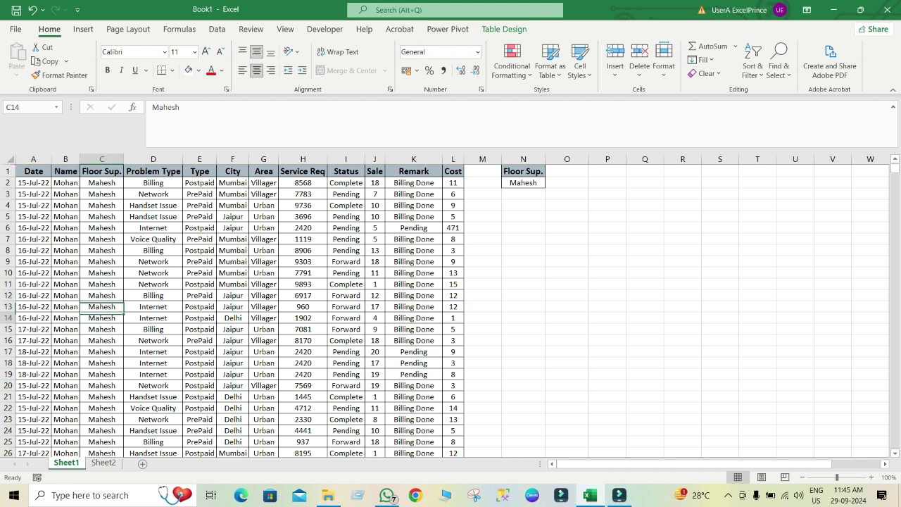
pyautogui.press('Down')
pyautogui.press('Down')
pyautogui.press('Down')
pyautogui.press('Down')
pyautogui.press('Down')
pyautogui.press('Down')
pyautogui.press('Down')
pyautogui.press('Down')
pyautogui.press('Down')
pyautogui.press('Down')
pyautogui.press('Down')
pyautogui.press('Down')
pyautogui.press('Down')
pyautogui.press('Down')
pyautogui.press('Down')
pyautogui.press('Down')
pyautogui.press('Down')
pyautogui.press('Down')
pyautogui.press('Down')
pyautogui.press('Down')
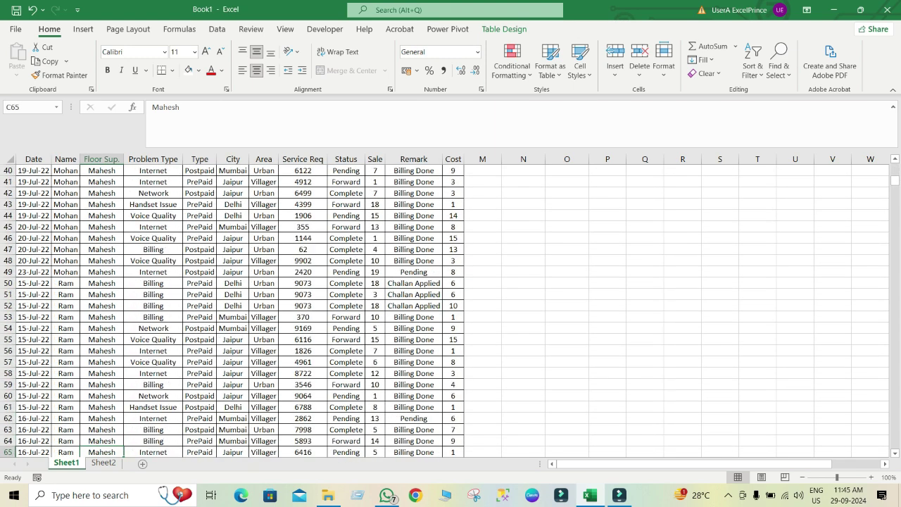
pyautogui.press('Down')
pyautogui.press('Down')
pyautogui.press('Down')
pyautogui.press('Down')
pyautogui.press('Down')
pyautogui.press('Down')
pyautogui.press('Down')
pyautogui.press('Down')
pyautogui.press('Down')
pyautogui.press('Down')
pyautogui.press('Down')
pyautogui.press('Down')
pyautogui.press('Down')
pyautogui.press('Down')
pyautogui.press('Down')
pyautogui.press('Down')
pyautogui.press('Down')
pyautogui.press('Down')
pyautogui.press('Down')
pyautogui.press('Down')
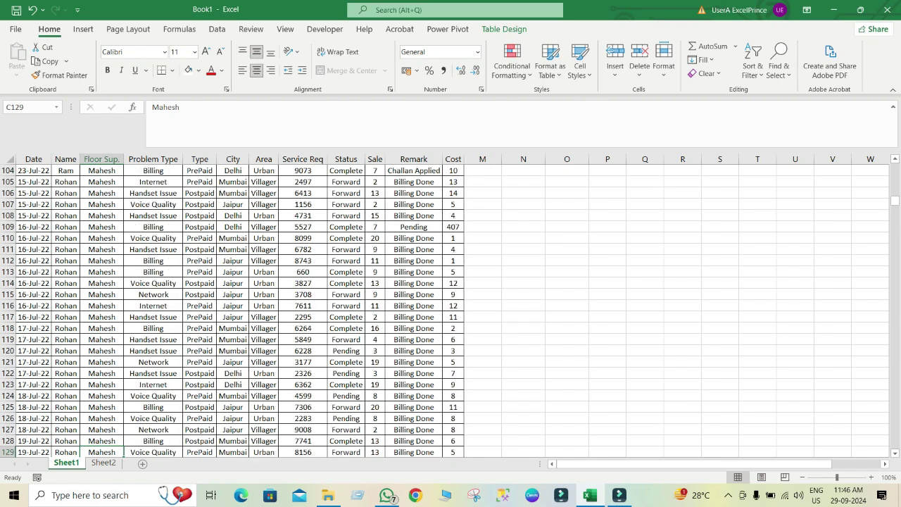
pyautogui.press('Down')
pyautogui.press('Down')
pyautogui.press('Down')
pyautogui.press('Down')
pyautogui.press('Down')
pyautogui.press('Down')
pyautogui.press('Down')
pyautogui.press('Down')
pyautogui.press('Down')
pyautogui.press('Down')
pyautogui.press('Down')
pyautogui.press('Down')
pyautogui.press('Down')
pyautogui.press('Down')
pyautogui.press('Down')
pyautogui.press('Down')
pyautogui.press('Down')
pyautogui.press('Down')
pyautogui.press('Down')
pyautogui.press('Down')
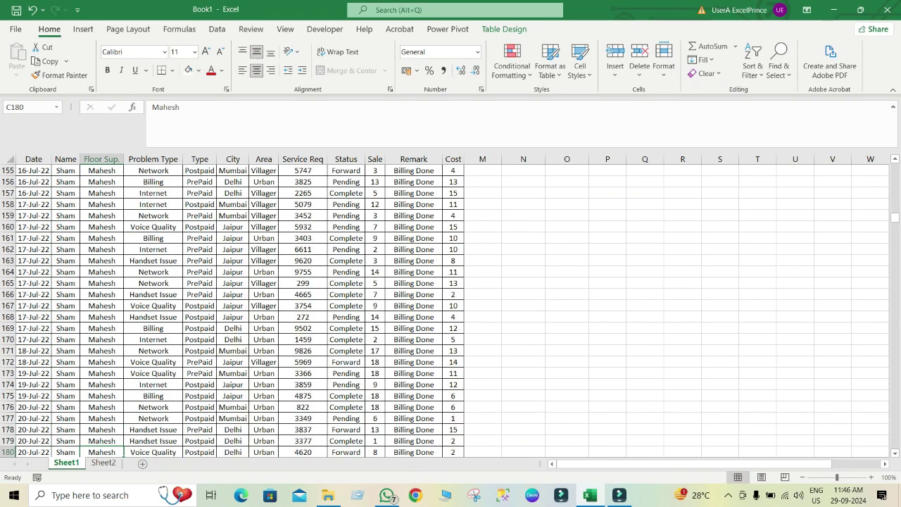
pyautogui.press('Down')
pyautogui.press('Down')
pyautogui.press('Down')
pyautogui.press('Down')
pyautogui.press('Down')
pyautogui.press('Down')
pyautogui.press('Down')
pyautogui.press('Down')
pyautogui.press('Down')
pyautogui.press('Down')
pyautogui.press('Down')
pyautogui.press('Down')
pyautogui.press('Down')
pyautogui.press('Down')
pyautogui.press('Down')
pyautogui.press('Down')
pyautogui.press('Down')
pyautogui.press('Down')
pyautogui.press('Down')
pyautogui.press('Down')
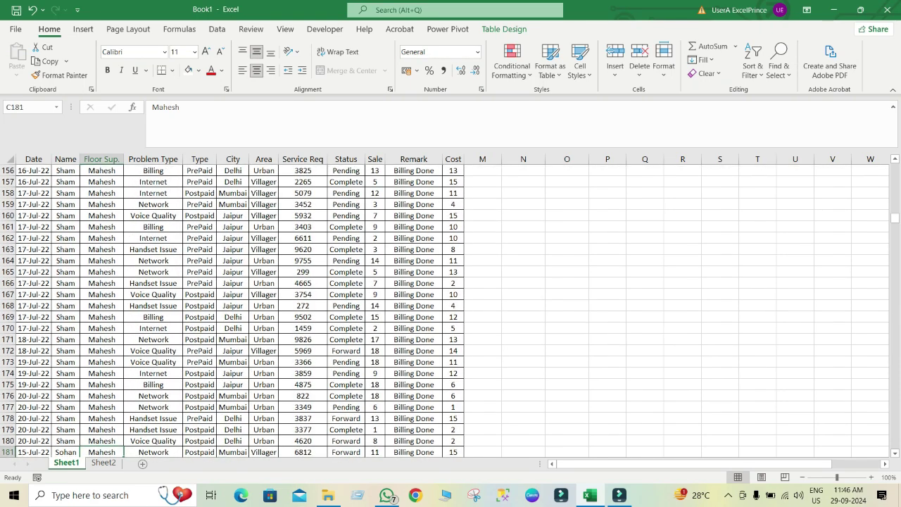
pyautogui.press('Down')
pyautogui.press('Down')
pyautogui.press('Down')
pyautogui.press('Down')
pyautogui.press('Down')
pyautogui.press('Down')
pyautogui.press('Down')
pyautogui.press('Down')
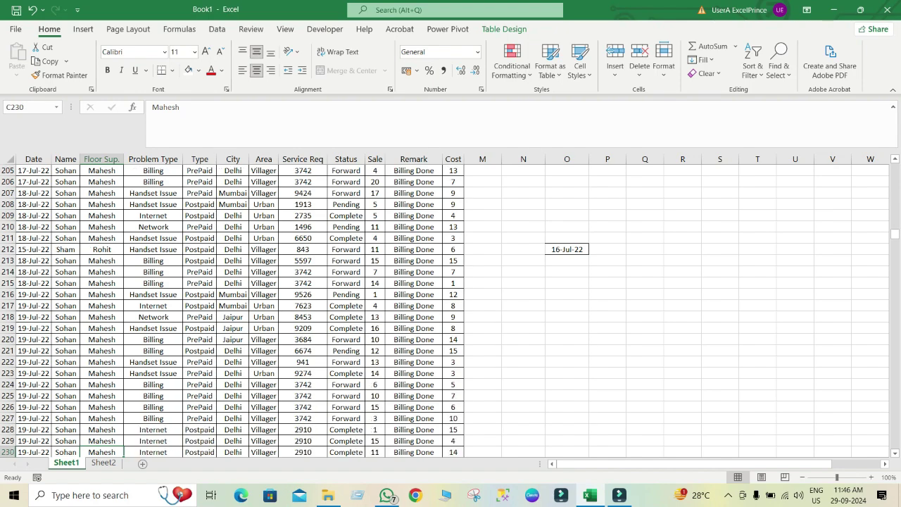
# - Copy the supervisor name from C212 into N3 as a second Floor Sup. criterion
pyautogui.press('Up')
pyautogui.press('Up')
pyautogui.press('Up')
pyautogui.press('Up')
pyautogui.press('Up')
pyautogui.press('Up')
pyautogui.press('Up')
pyautogui.press('Up')
pyautogui.press('Up')
pyautogui.press('Up')
pyautogui.press('Up')
pyautogui.press('Up')
pyautogui.press('Up')
pyautogui.press('Up')
pyautogui.press('Up')
pyautogui.press('Up')
pyautogui.press('Up')
pyautogui.press('Up')
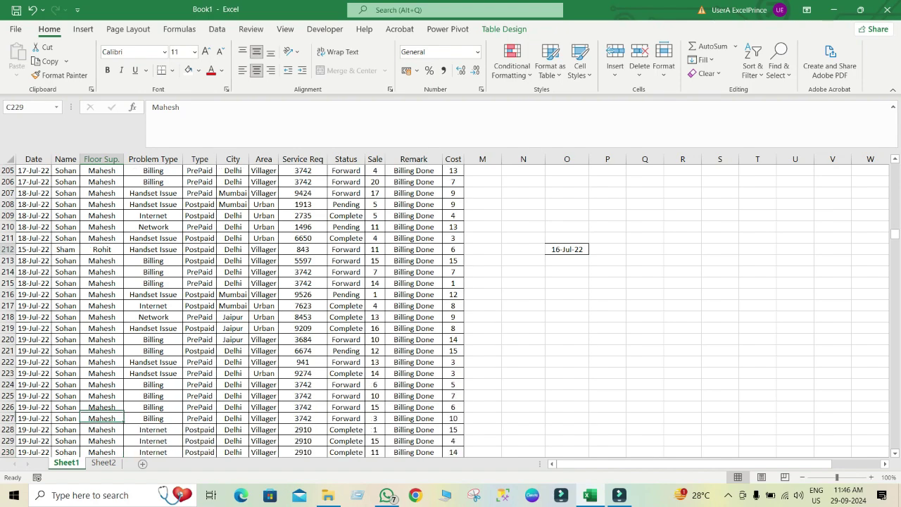
pyautogui.hotkey('ctrl', 'c')
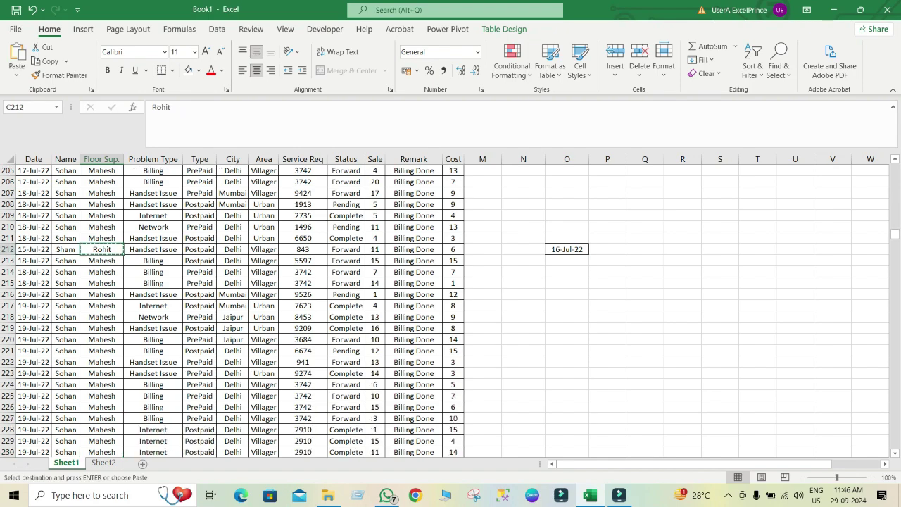
pyautogui.scroll(20, 451, 310)
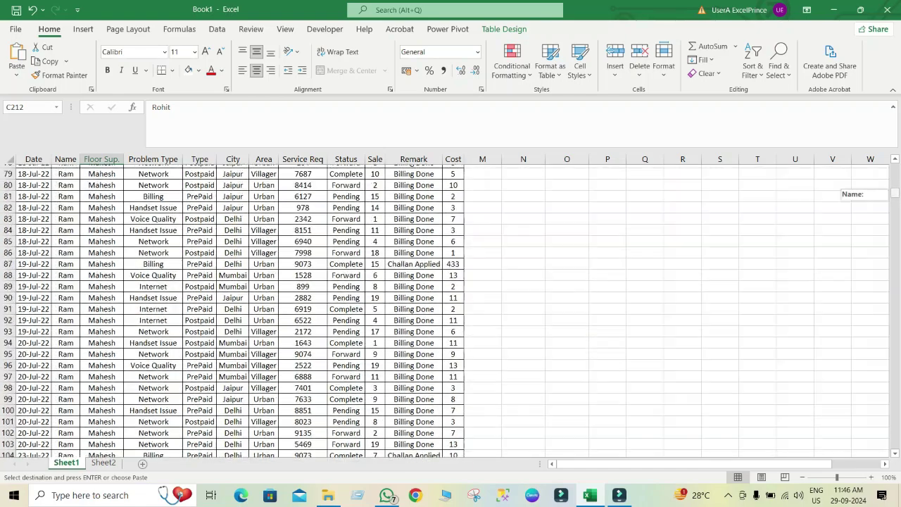
pyautogui.scroll(12, 451, 309)
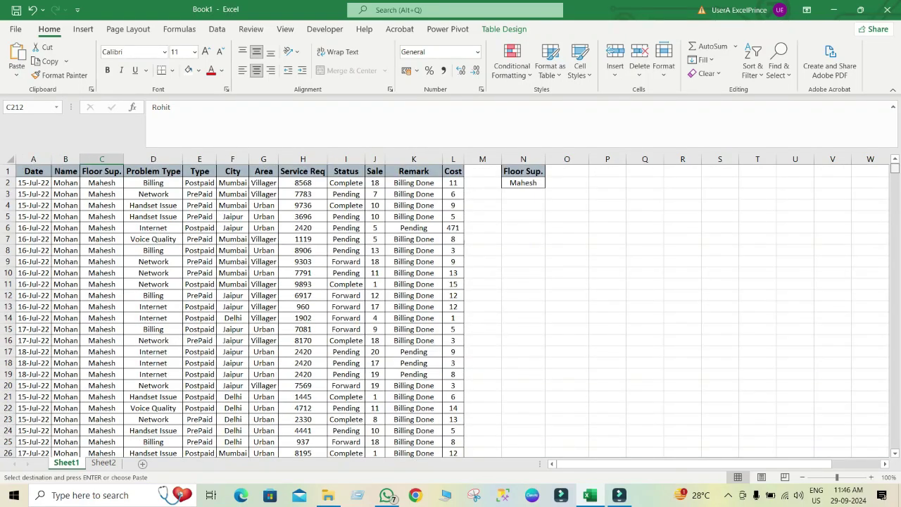
pyautogui.click(523, 194)
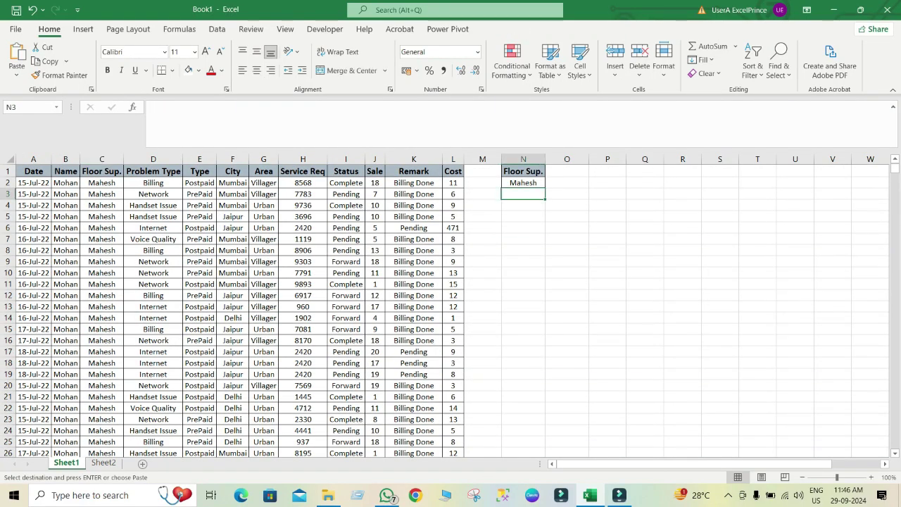
pyautogui.hotkey('ctrl', 'v')
pyautogui.press('ctrl')
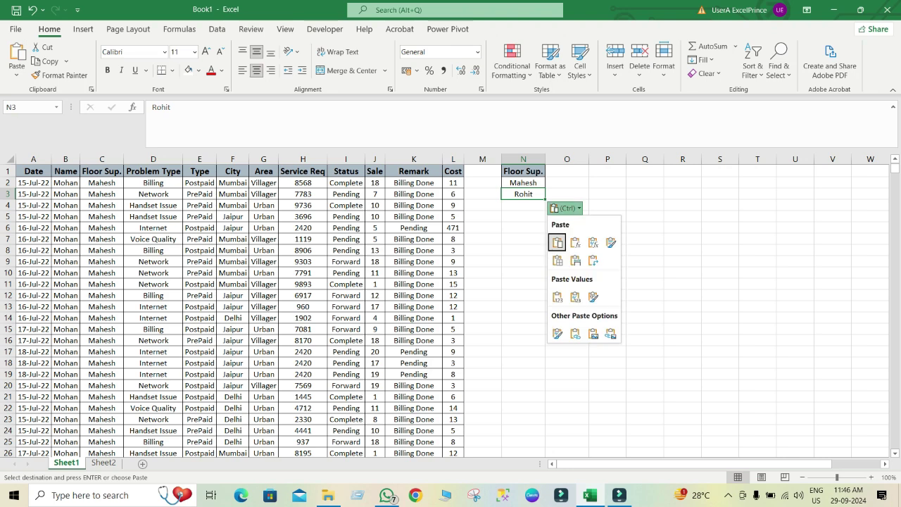
pyautogui.press('Escape')
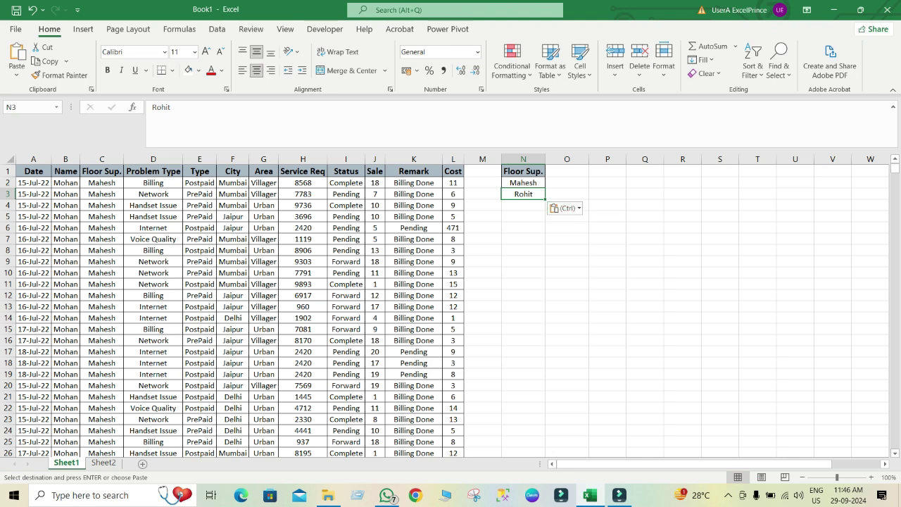
# - Start an Advanced Filter on the source table and set its criteria range to N1:N3 to cover both supervisors
pyautogui.click(302, 204)
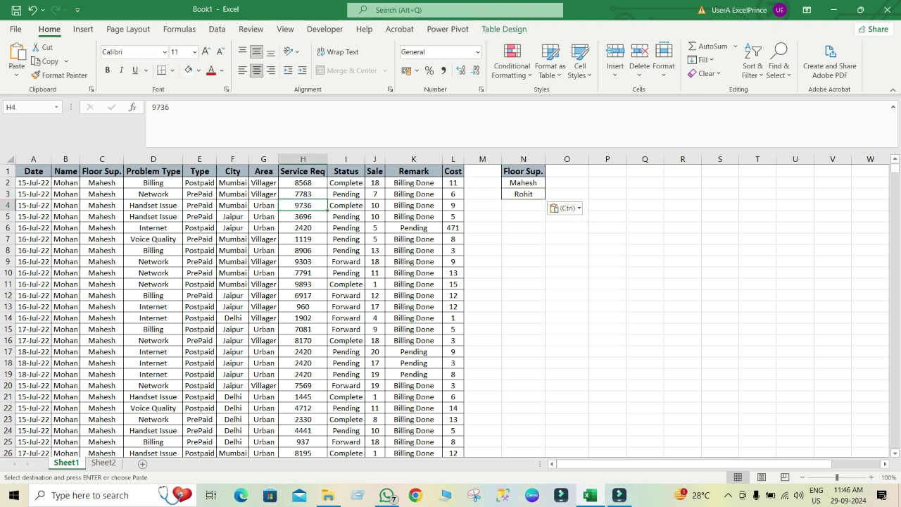
pyautogui.click(217, 29)
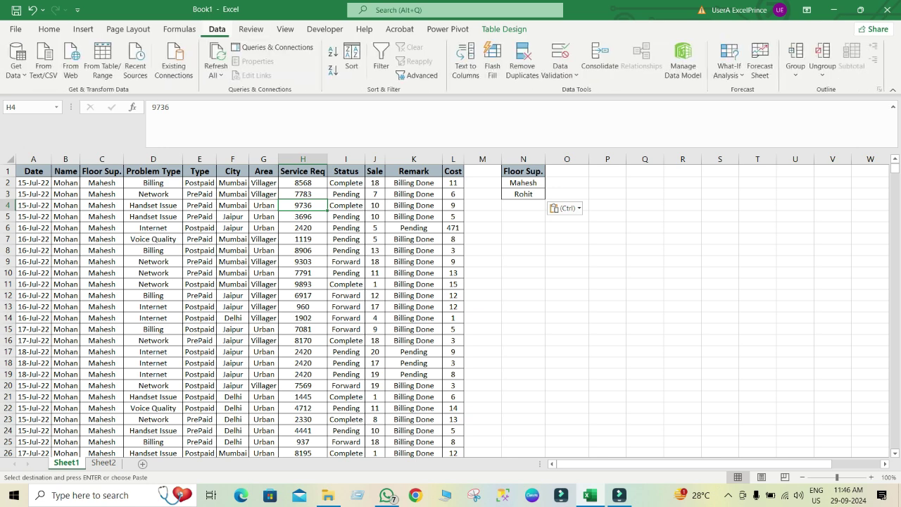
pyautogui.click(419, 74)
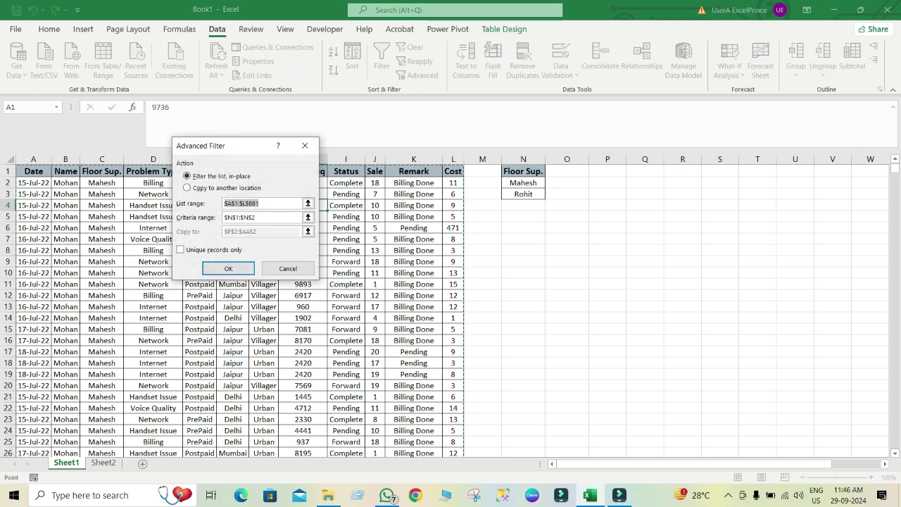
pyautogui.click(257, 216)
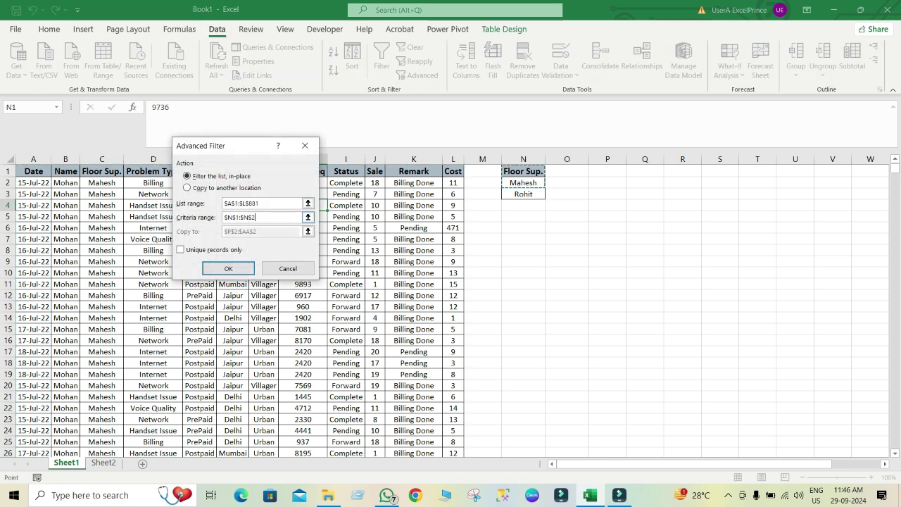
pyautogui.press('BackSpace')
pyautogui.press('BackSpace')
pyautogui.press('BackSpace')
pyautogui.press('BackSpace')
pyautogui.press('BackSpace')
pyautogui.press('BackSpace')
pyautogui.press('BackSpace')
pyautogui.press('BackSpace')
pyautogui.press('BackSpace')
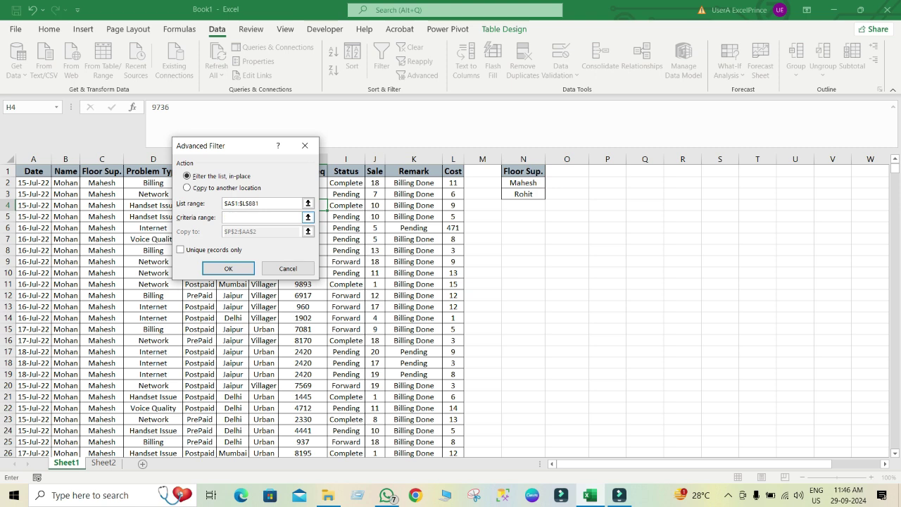
pyautogui.moveTo(523, 171); pyautogui.dragTo(523, 194)
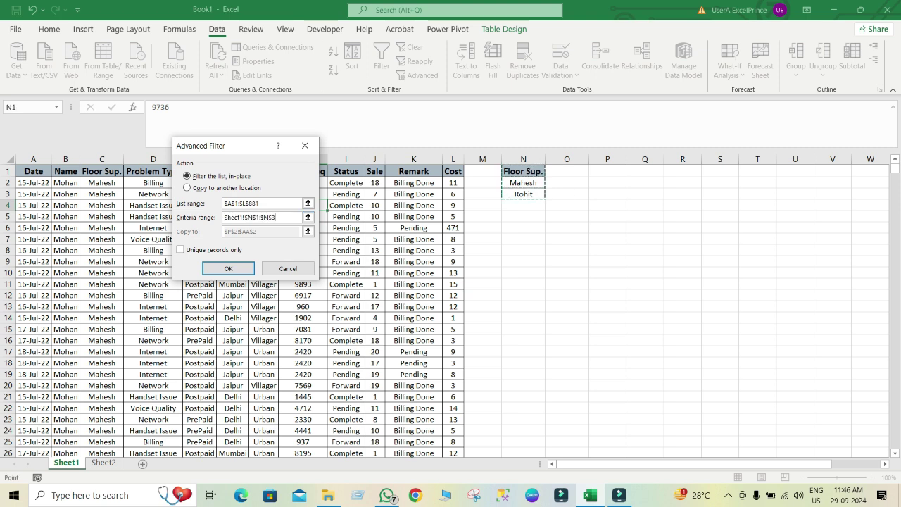
# - Extract only the unique matching records to another location starting at P1 and run the Advanced Filter
pyautogui.click(180, 249)
pyautogui.click(187, 188)
pyautogui.click(259, 231)
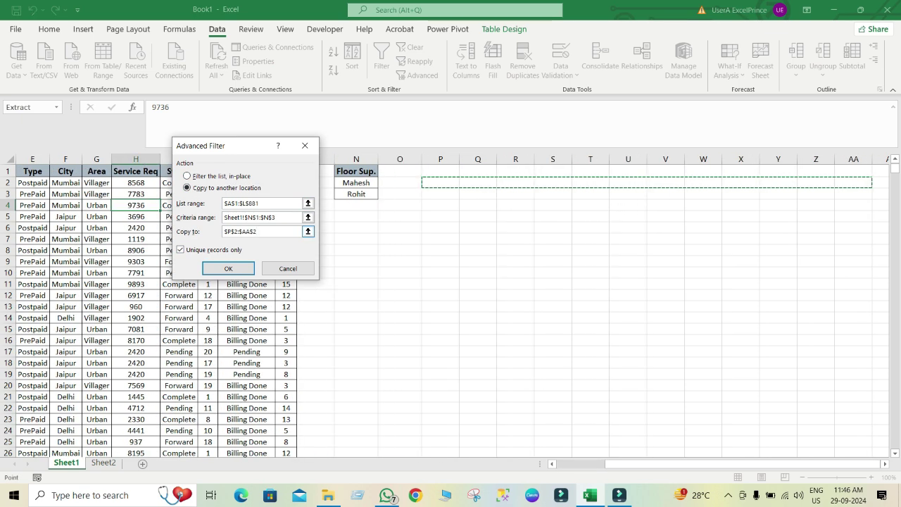
pyautogui.press('BackSpace')
pyautogui.press('BackSpace')
pyautogui.press('BackSpace')
pyautogui.press('BackSpace')
pyautogui.press('BackSpace')
pyautogui.press('BackSpace')
pyautogui.press('BackSpace')
pyautogui.press('BackSpace')
pyautogui.press('BackSpace')
pyautogui.press('BackSpace')
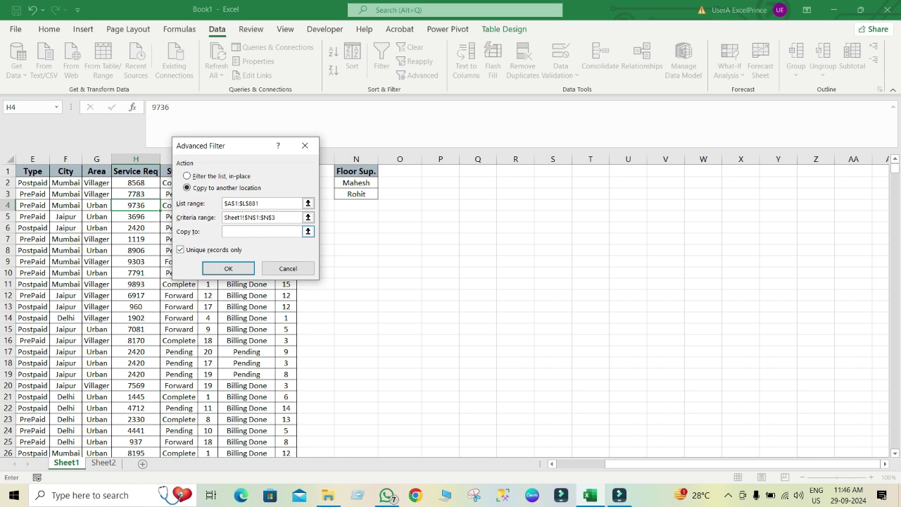
pyautogui.click(441, 171)
pyautogui.press('Return')
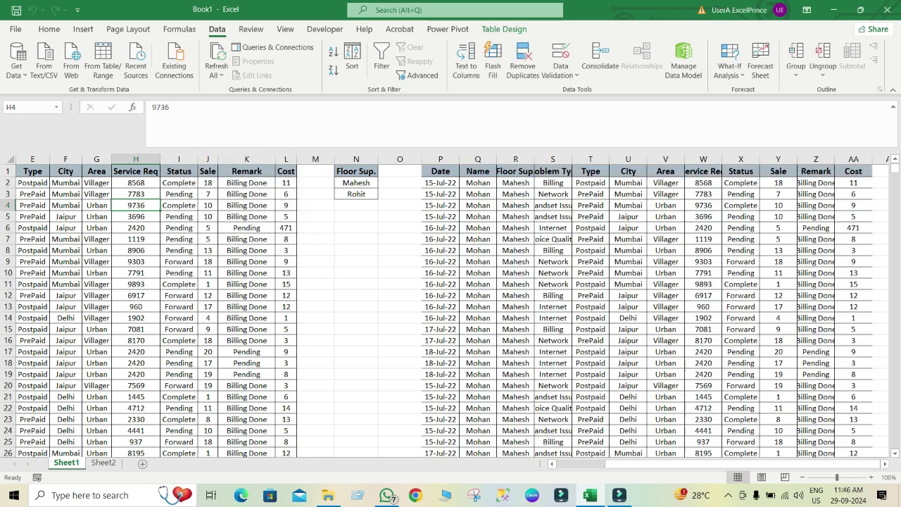
# - Check the extracted Floor Sup. column from its first to its last record against the two supervisor criteria
pyautogui.click(516, 284)
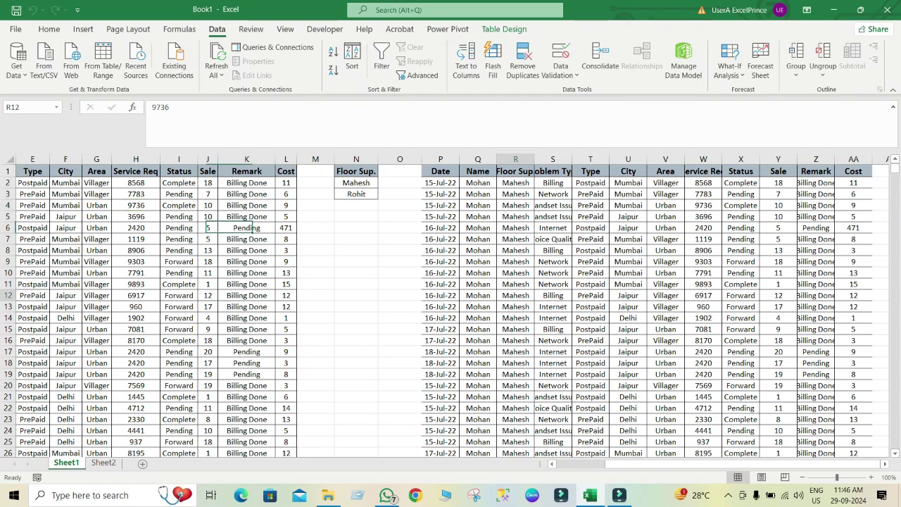
pyautogui.click(515, 295)
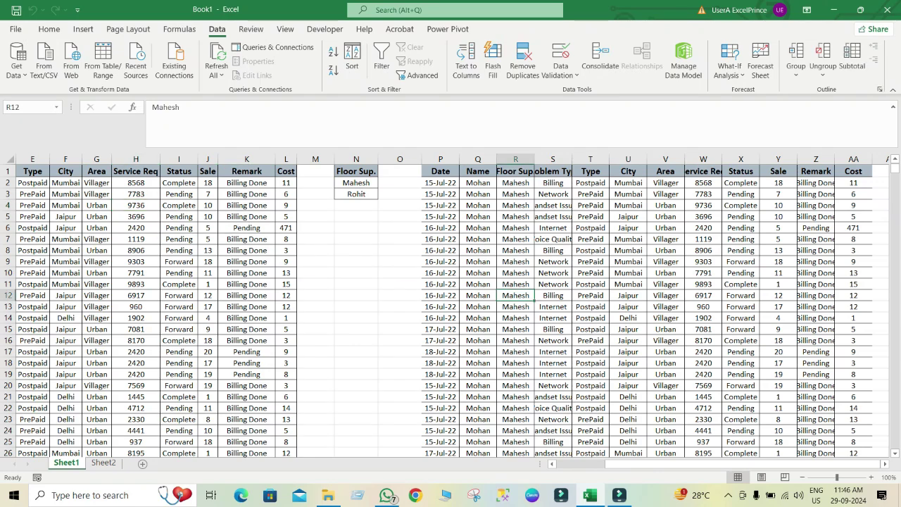
pyautogui.hotkey('ctrl', 'Down')
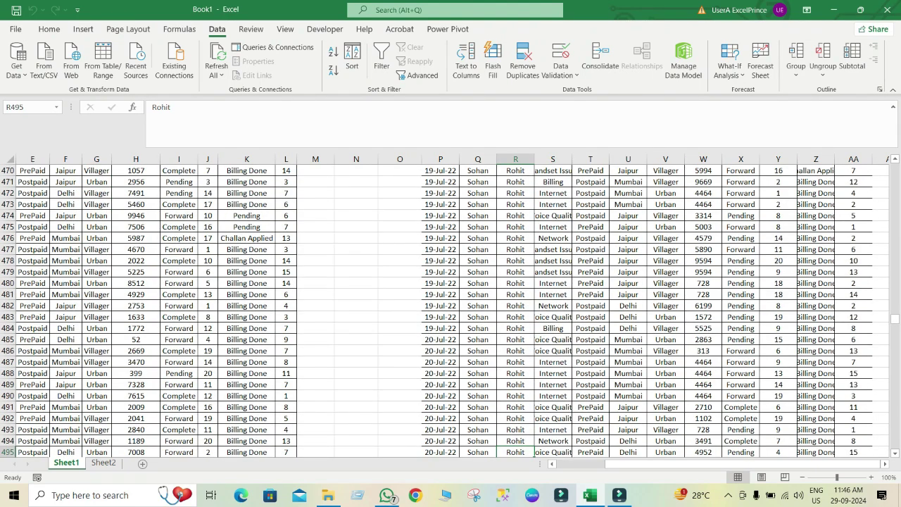
pyautogui.hotkey('ctrl', 'Down')
pyautogui.hotkey('ctrl', 'Up')
pyautogui.hotkey('ctrl', 'Up')
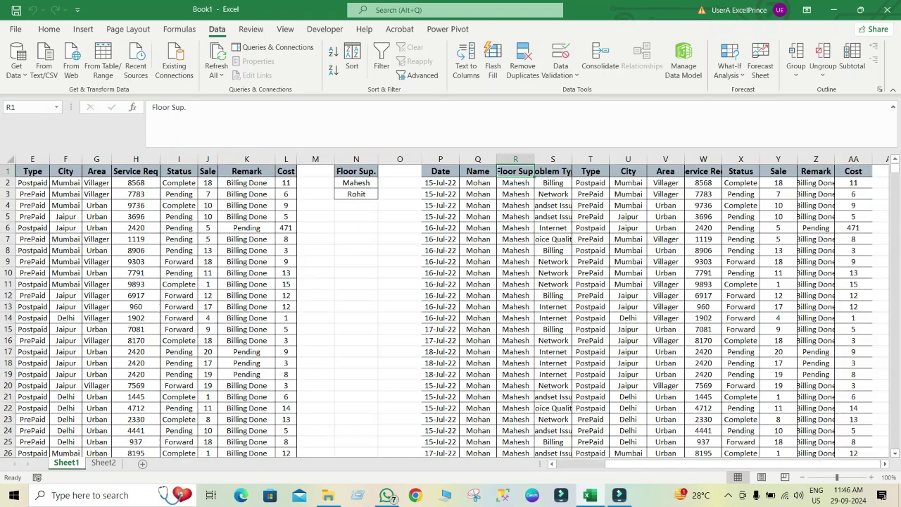